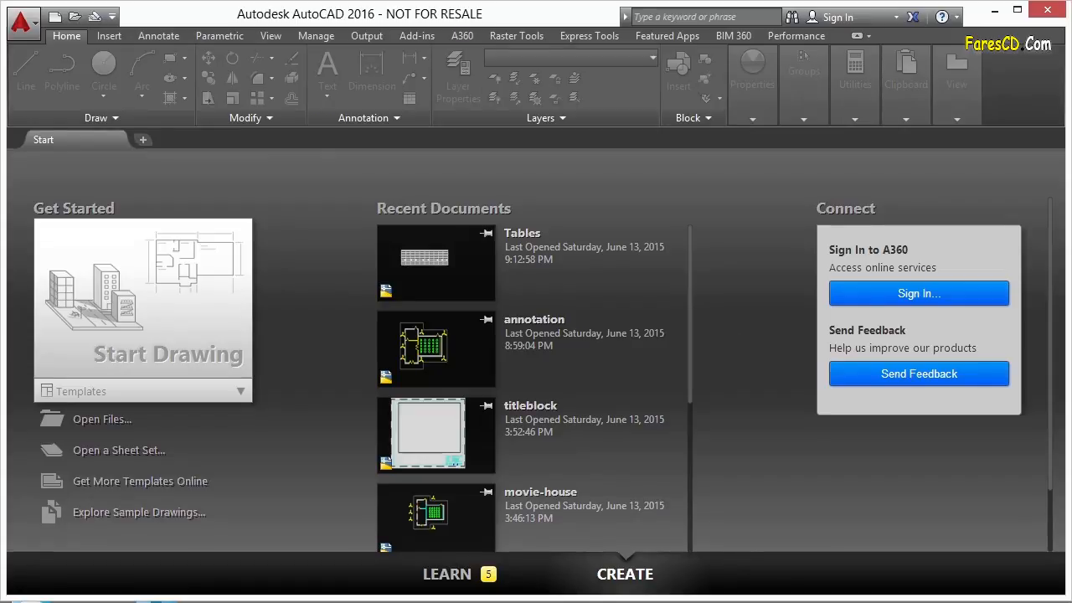
Open the Tables drawing from the recent documents.
{"action": "key", "text": "alt+Tab"}
{"action": "left_click", "coordinate": [947, 52]}
{"action": "left_click", "coordinate": [519, 249]}
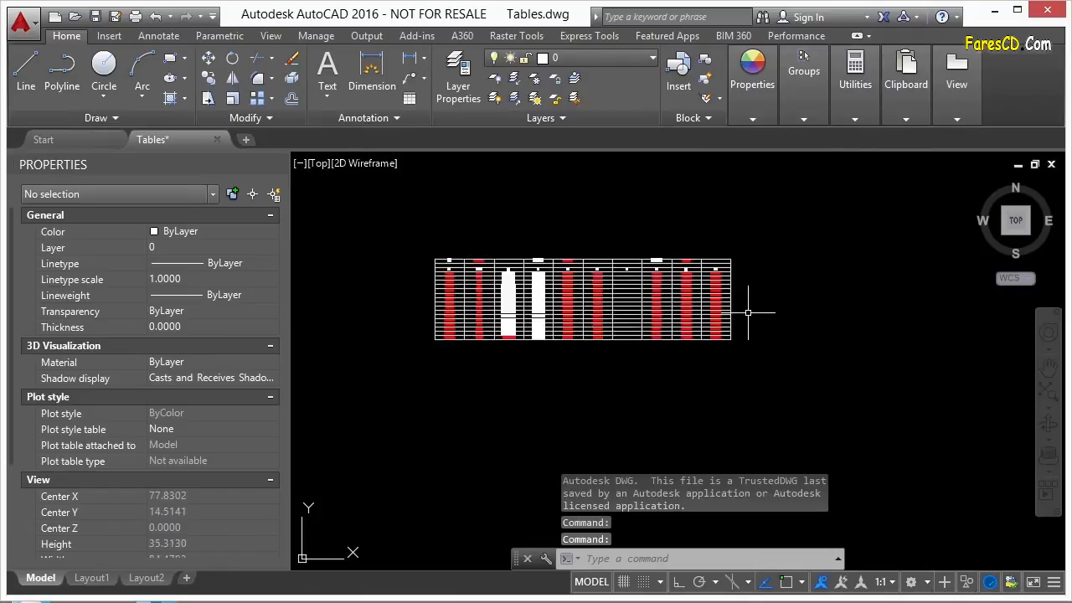
Examine the survey table and the rounded rectangle, circle and triangle beside it in the drawing.
{"action": "scroll", "coordinate": [532, 276], "scroll_direction": "up", "scroll_amount": 5}
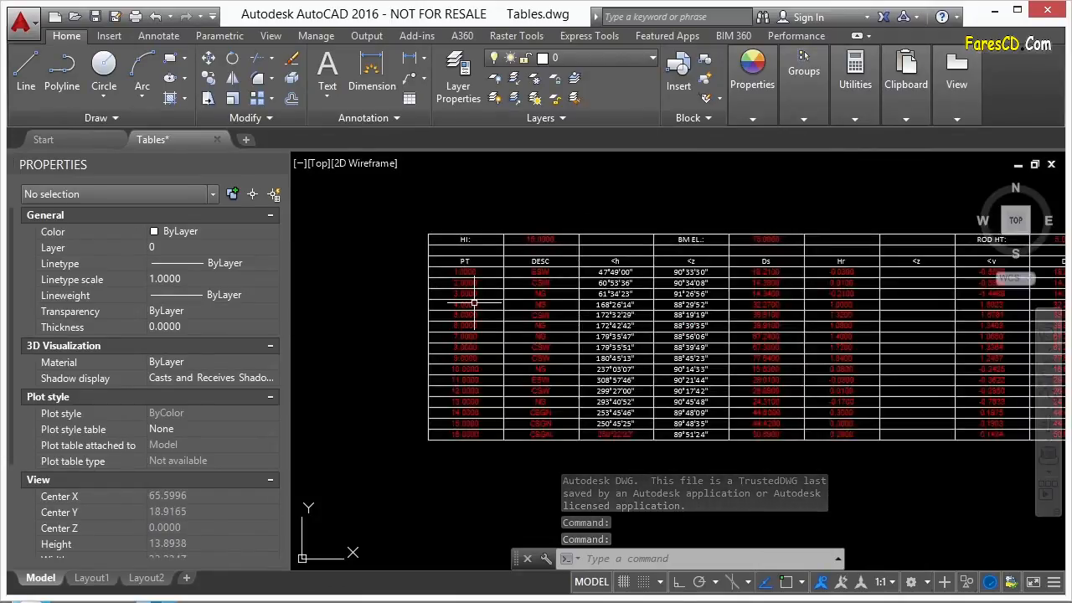
{"action": "scroll", "coordinate": [366, 325], "scroll_direction": "down", "scroll_amount": 2}
{"action": "scroll", "coordinate": [366, 324], "scroll_direction": "down", "scroll_amount": 3}
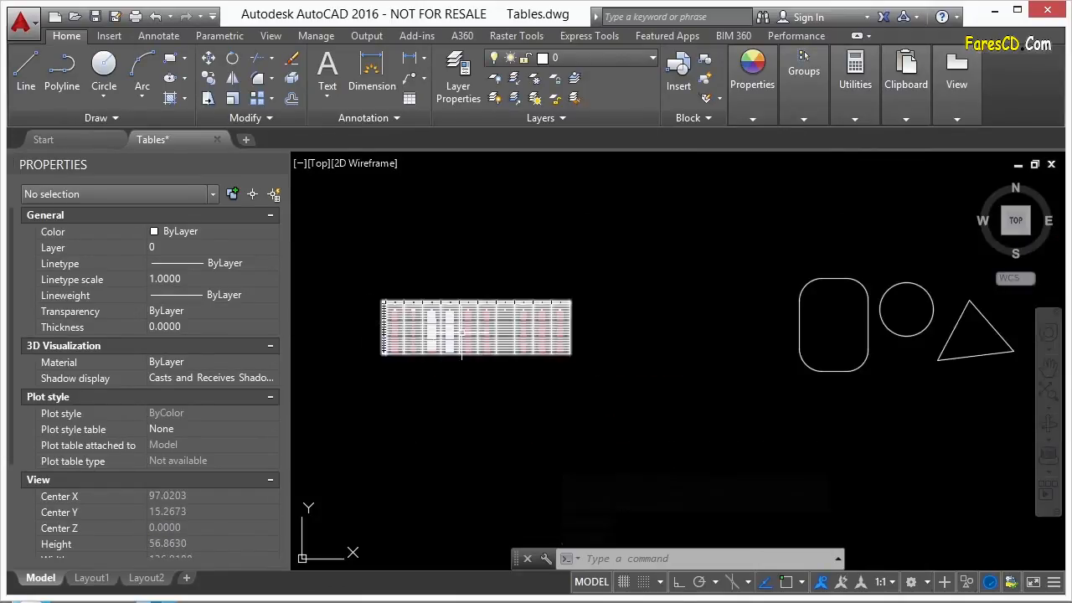
{"action": "middle_click_drag", "start_coordinate": [678, 359], "coordinate": [589, 343]}
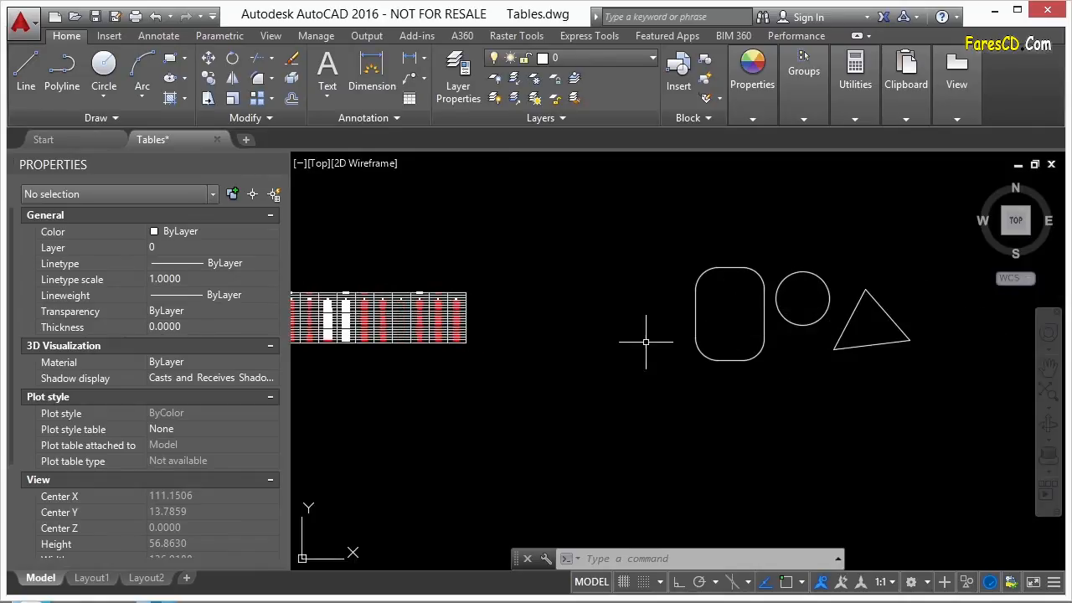
{"action": "middle_click_drag", "start_coordinate": [510, 279], "coordinate": [692, 290]}
{"action": "scroll", "coordinate": [555, 303], "scroll_direction": "up", "scroll_amount": 5}
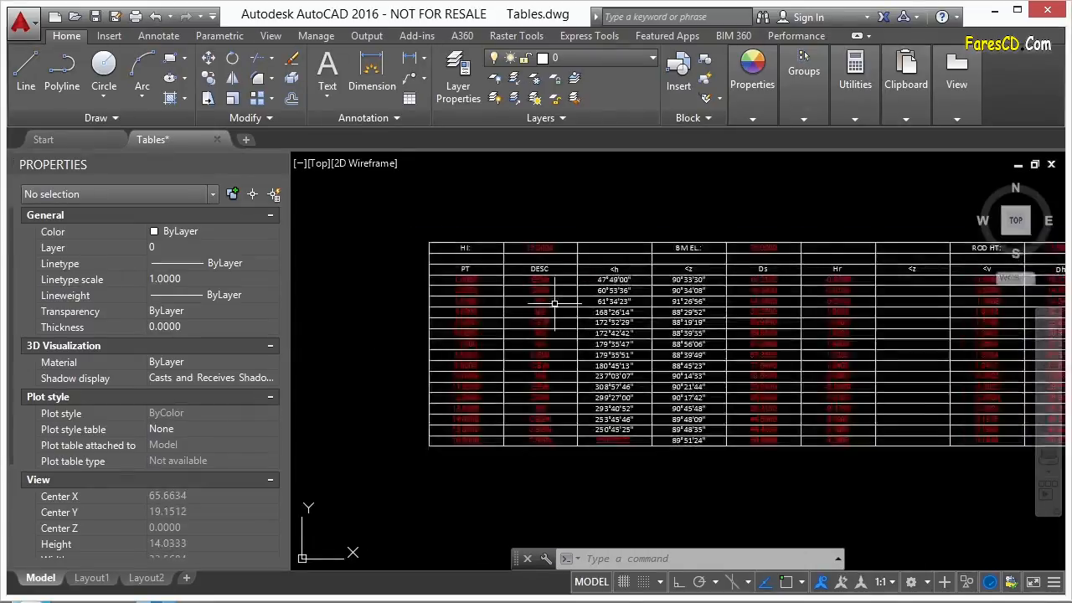
{"action": "scroll", "coordinate": [411, 323], "scroll_direction": "up", "scroll_amount": 4}
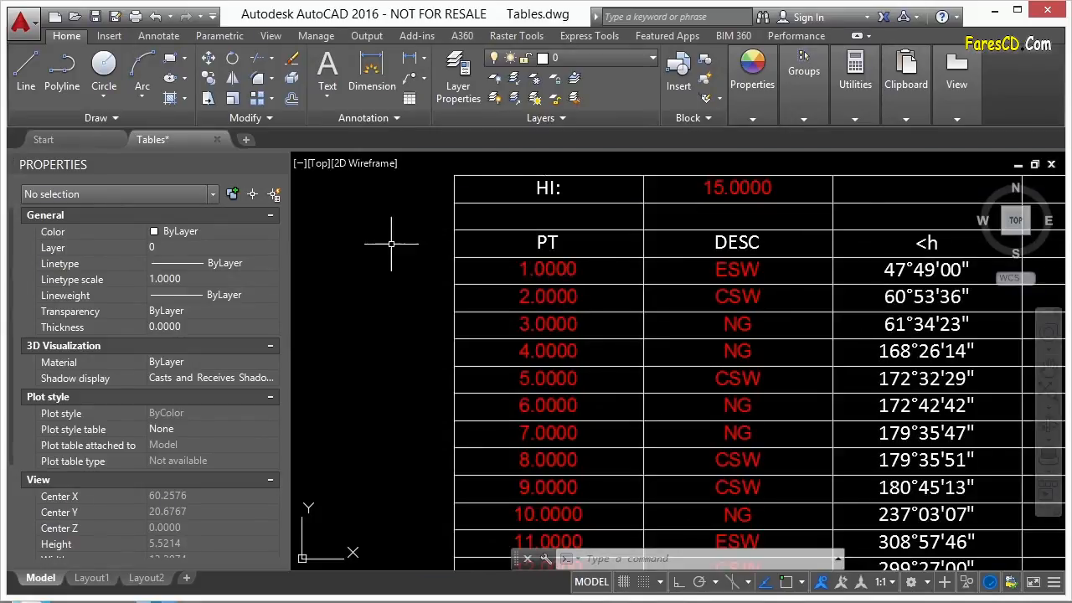
Examine the table's columns from PT and DESC through to the ROD HT, Dh and EL. entries.
{"action": "scroll", "coordinate": [402, 239], "scroll_direction": "down", "scroll_amount": 3}
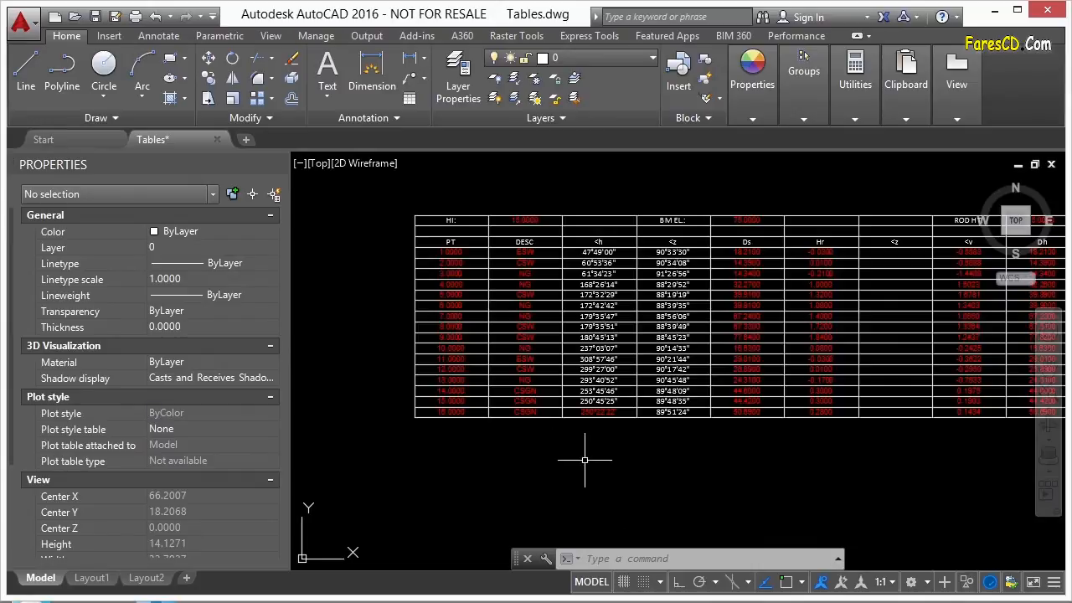
{"action": "scroll", "coordinate": [418, 252], "scroll_direction": "up", "scroll_amount": 4}
{"action": "middle_click_drag", "start_coordinate": [773, 226], "coordinate": [390, 236]}
{"action": "scroll", "coordinate": [429, 234], "scroll_direction": "down", "scroll_amount": 1}
{"action": "middle_click_drag", "start_coordinate": [738, 168], "coordinate": [491, 192]}
{"action": "scroll", "coordinate": [742, 193], "scroll_direction": "down", "scroll_amount": 1}
{"action": "middle_click_drag", "start_coordinate": [743, 193], "coordinate": [547, 215]}
{"action": "scroll", "coordinate": [608, 227], "scroll_direction": "up", "scroll_amount": 2}
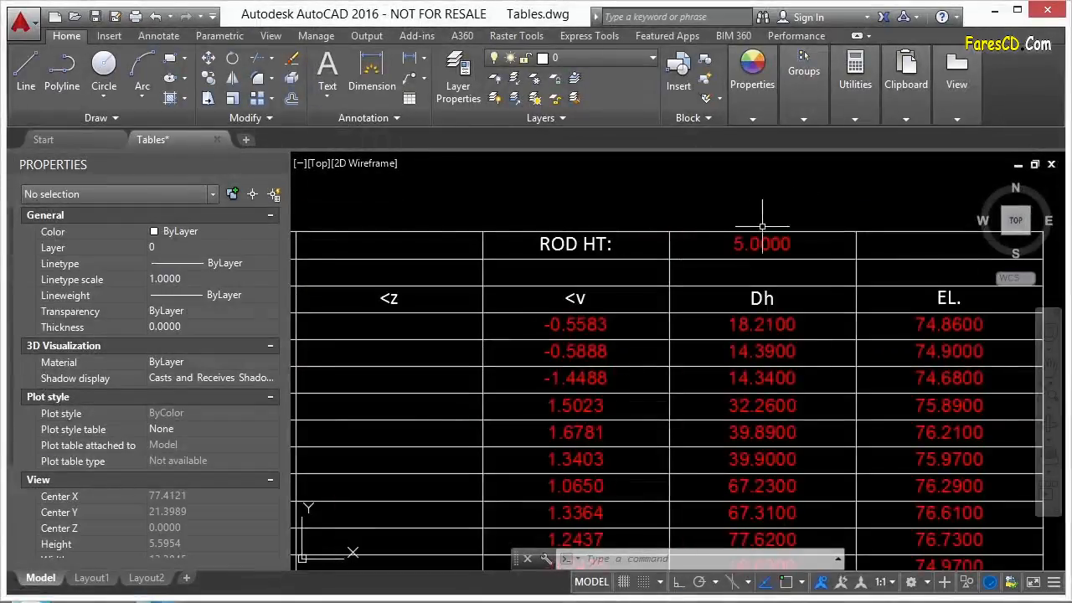
{"action": "scroll", "coordinate": [826, 220], "scroll_direction": "down", "scroll_amount": 3}
{"action": "middle_click_drag", "start_coordinate": [650, 193], "coordinate": [618, 216]}
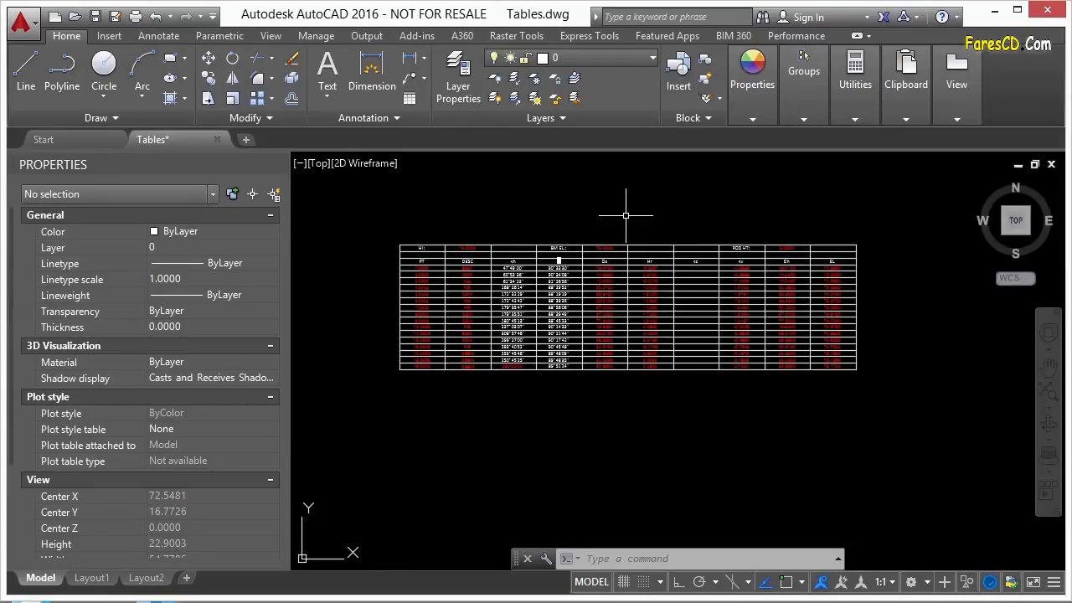
Select the table and step through selecting column A, rows 1 and 2, and the PT header cell.
{"action": "left_click", "coordinate": [562, 244]}
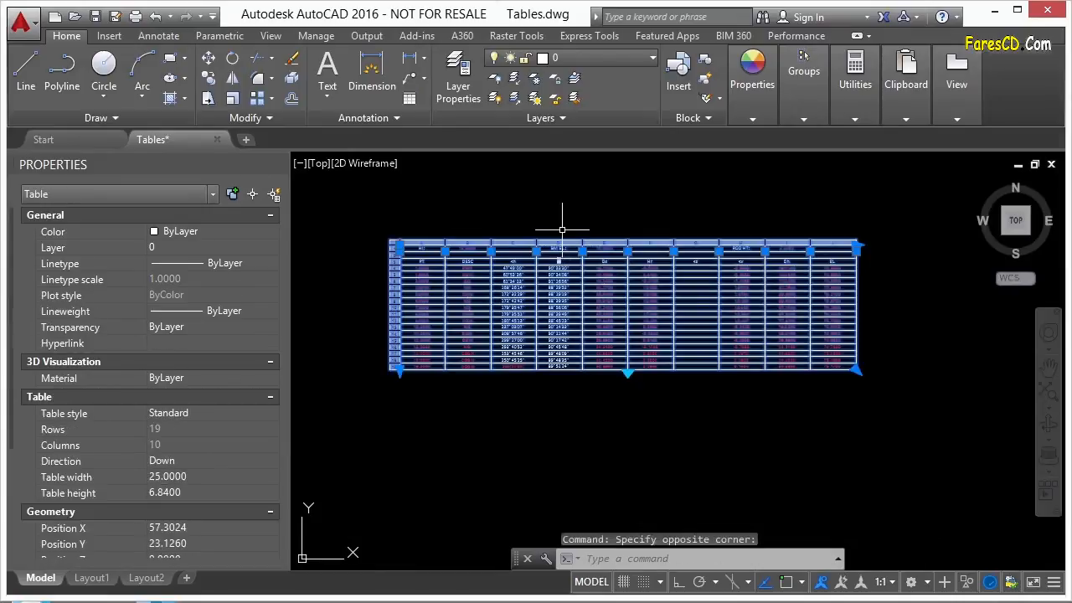
{"action": "scroll", "coordinate": [402, 253], "scroll_direction": "up", "scroll_amount": 4}
{"action": "left_click", "coordinate": [444, 234]}
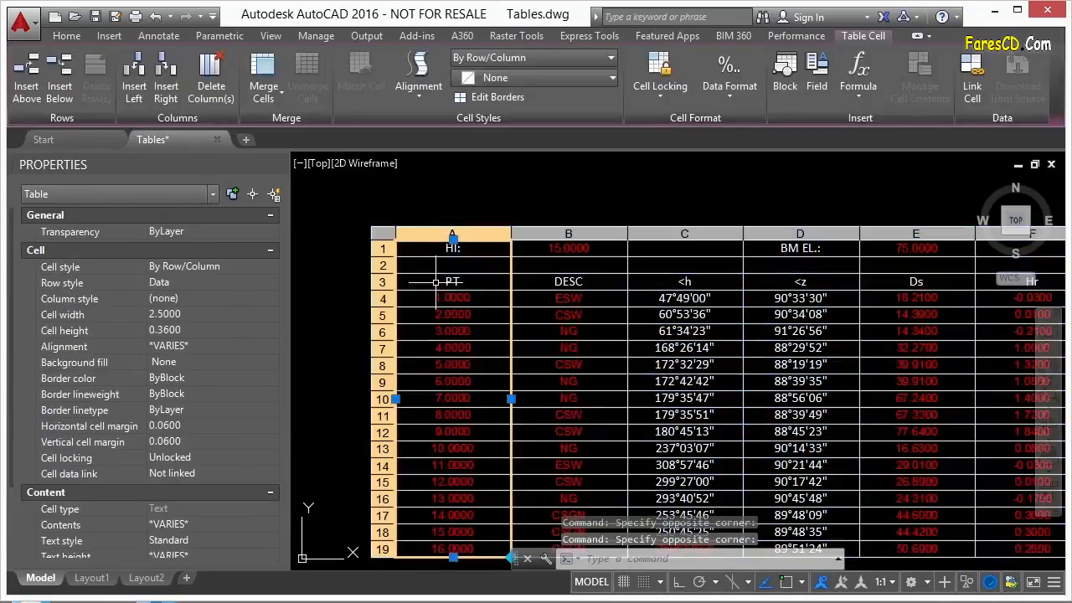
{"action": "left_click", "coordinate": [383, 248]}
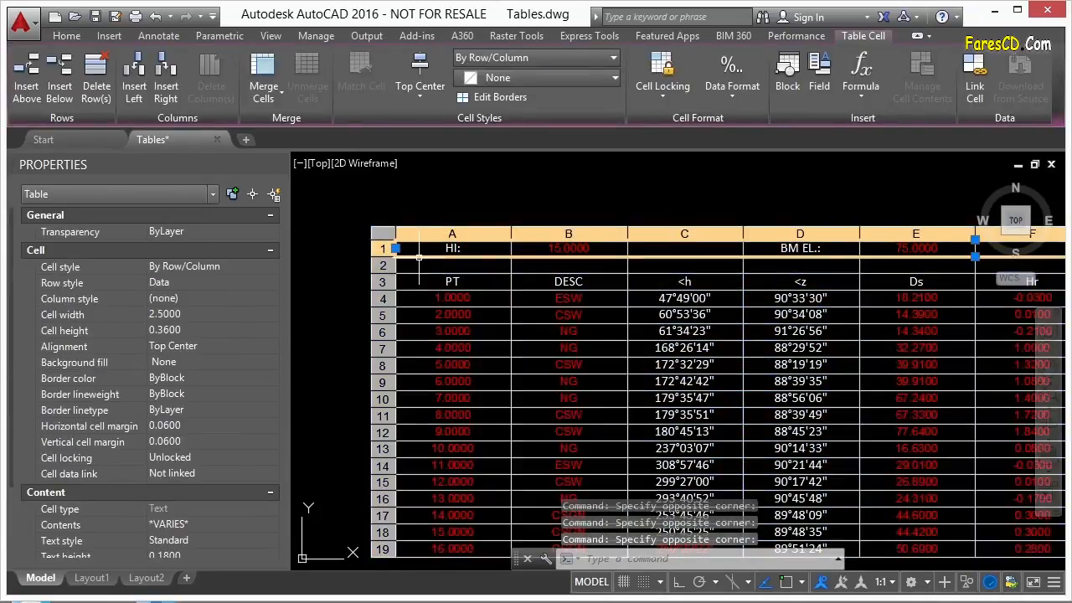
{"action": "left_click", "coordinate": [453, 281]}
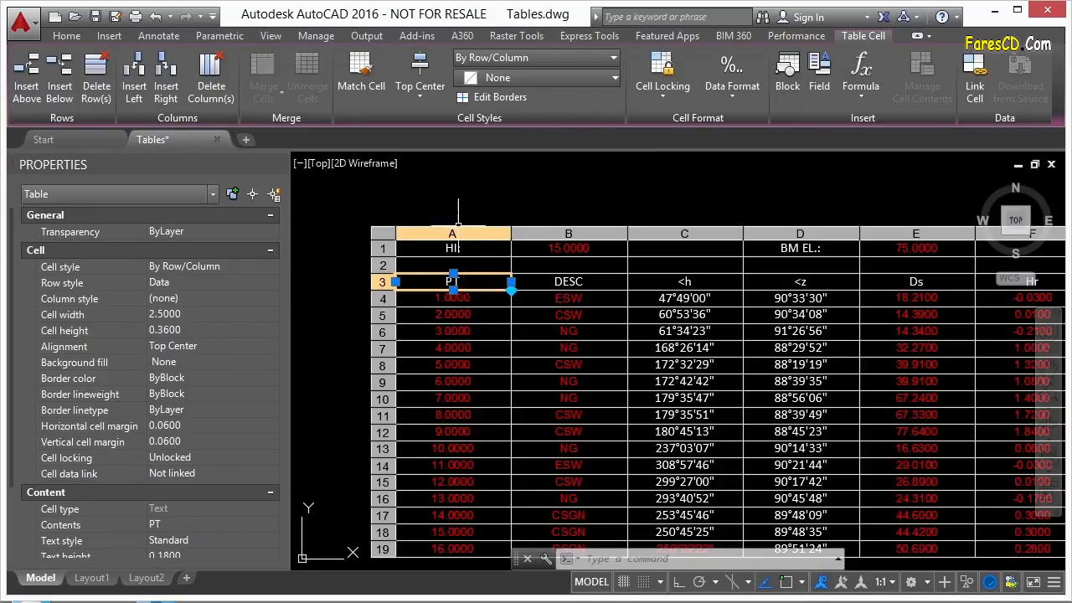
{"action": "left_click", "coordinate": [453, 234]}
{"action": "left_click", "coordinate": [382, 265]}
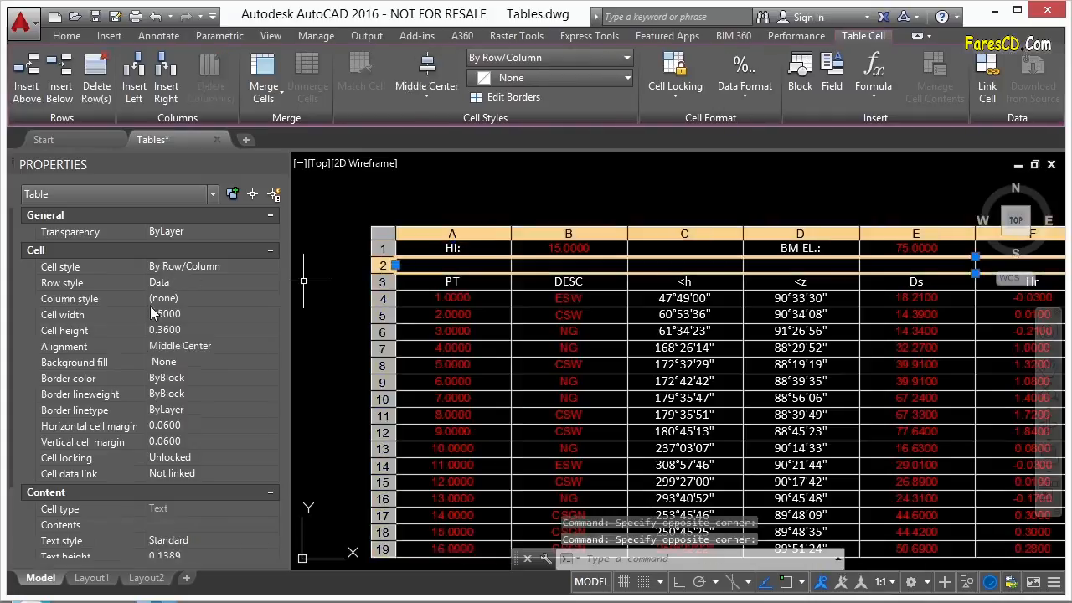
{"action": "left_click", "coordinate": [459, 282]}
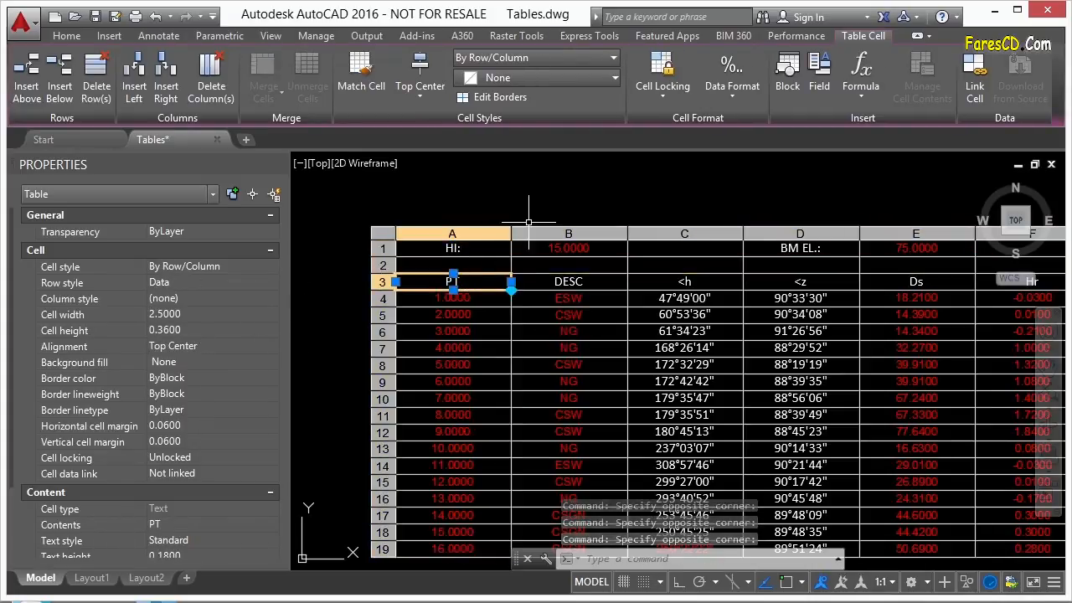
Set the cell locking of the PT header cell to Unlocked and leave the cell editing command.
{"action": "left_click", "coordinate": [662, 97]}
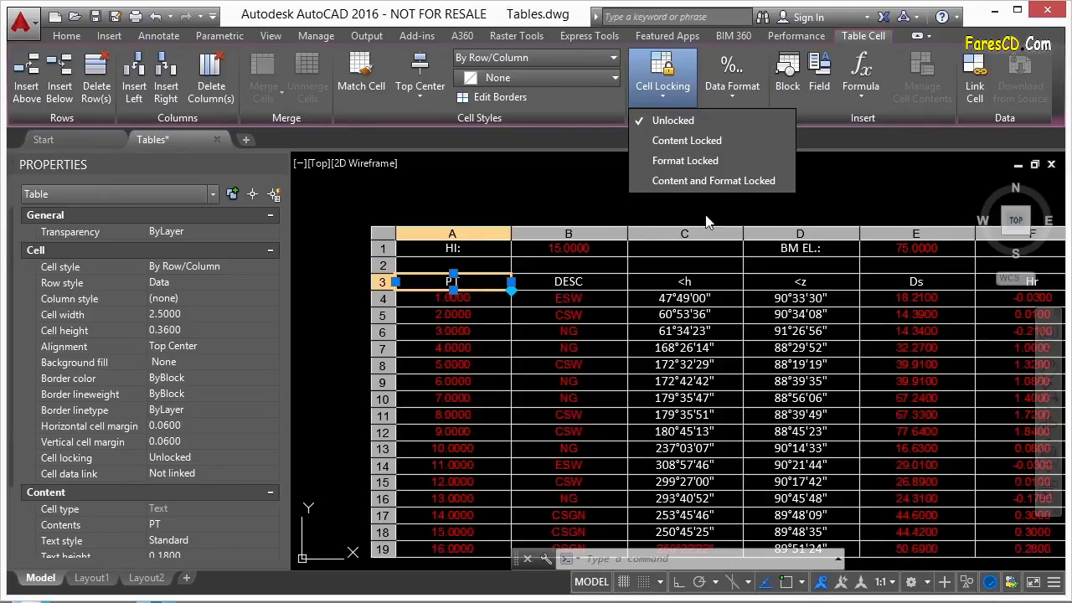
{"action": "left_click", "coordinate": [662, 121]}
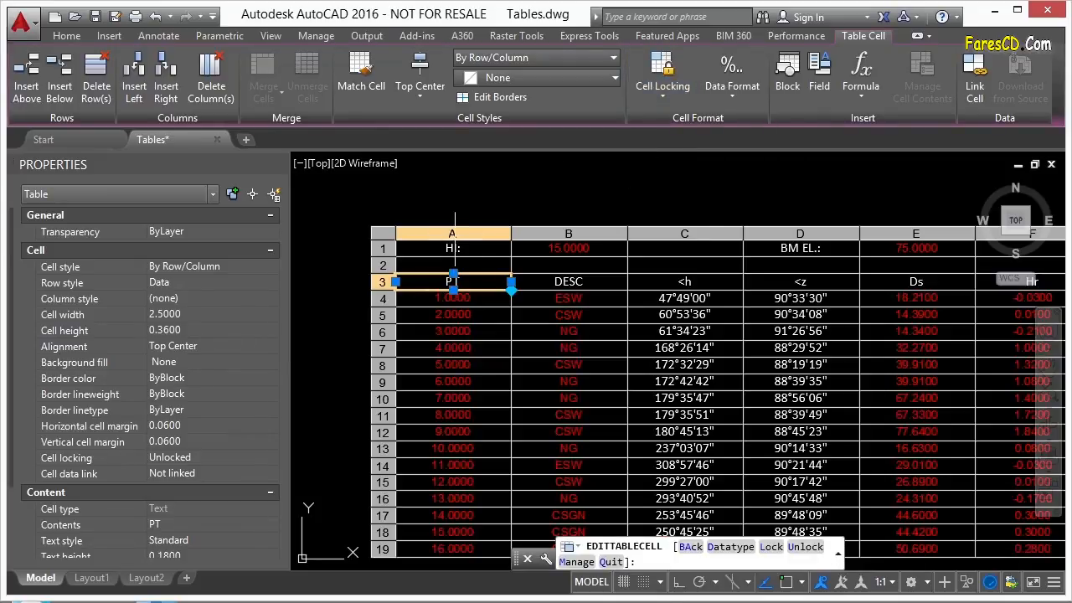
{"action": "key", "text": "Escape"}
{"action": "key", "text": "Escape"}
Try the Top Left and Middle Right alignments on the cells of column A.
{"action": "left_click", "coordinate": [450, 247]}
{"action": "left_click", "coordinate": [465, 232]}
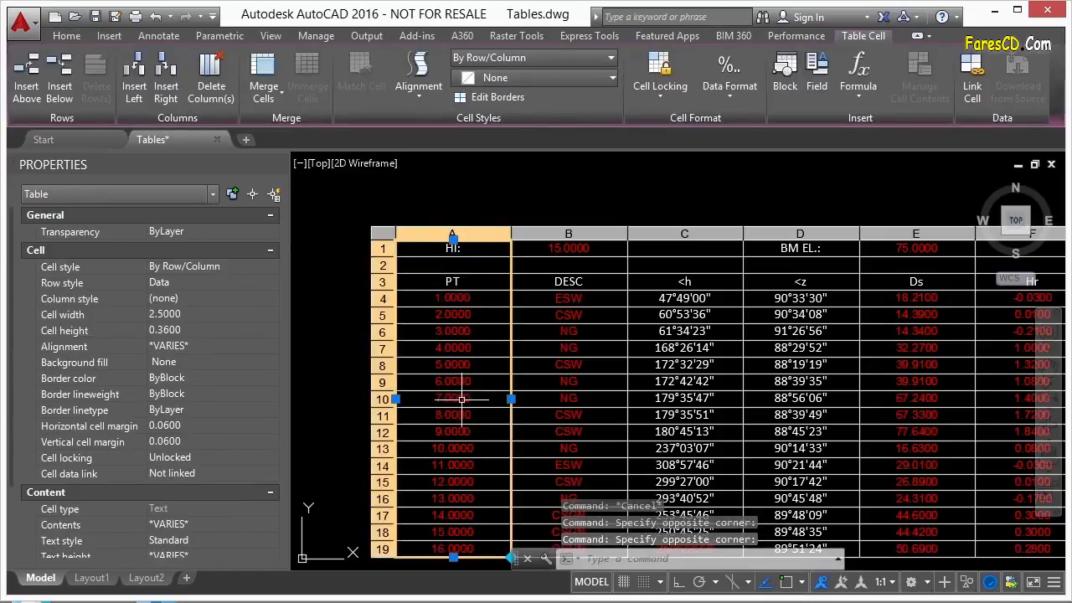
{"action": "left_click", "coordinate": [418, 80]}
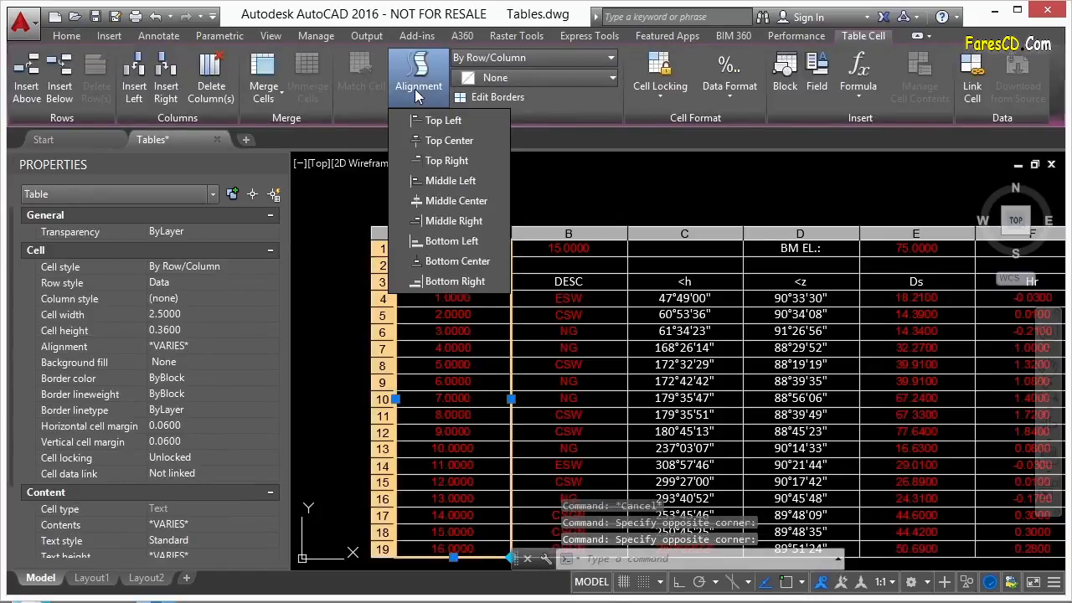
{"action": "left_click", "coordinate": [436, 121]}
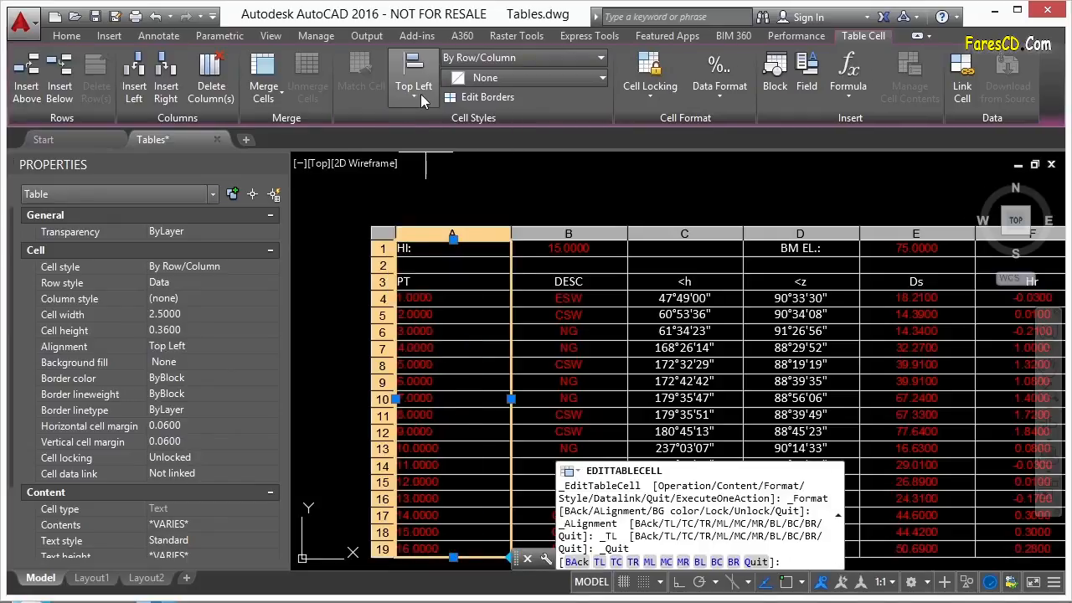
{"action": "left_click", "coordinate": [418, 101]}
{"action": "left_click", "coordinate": [438, 218]}
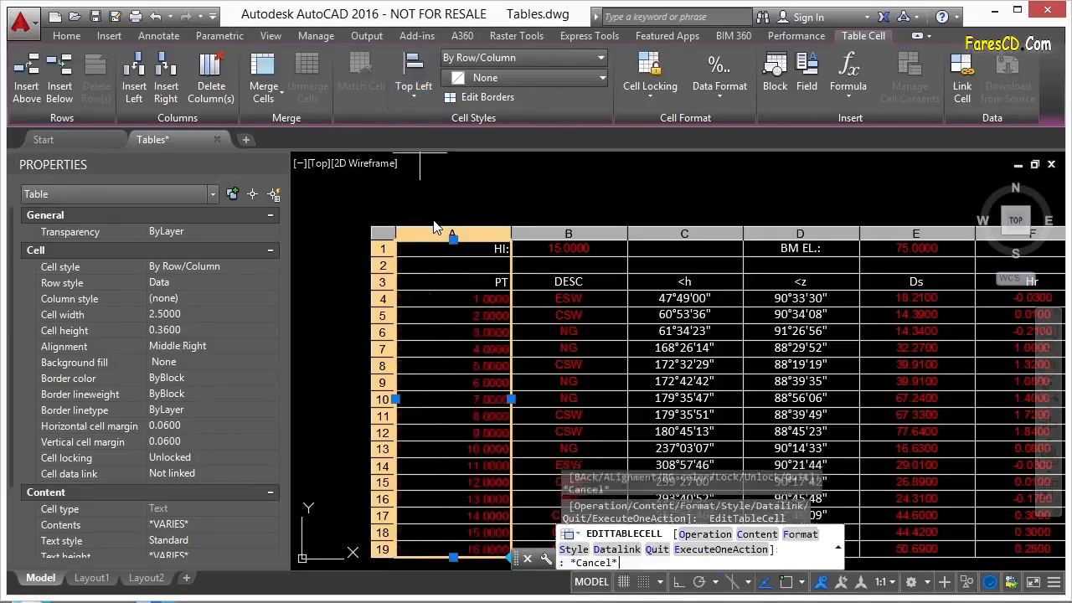
Set the alignment of all cells in column A to Middle Center and clear the selection.
{"action": "left_click", "coordinate": [422, 97]}
{"action": "left_click", "coordinate": [441, 206]}
{"action": "left_click", "coordinate": [423, 100]}
{"action": "left_click", "coordinate": [437, 203]}
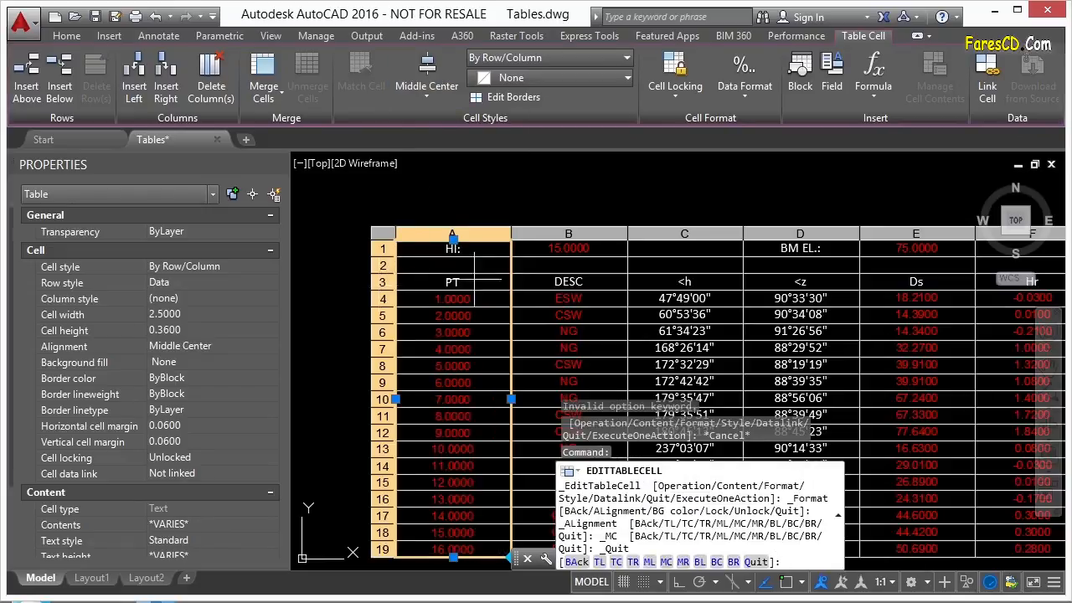
{"action": "key", "text": "Escape"}
{"action": "key", "text": "Escape"}
{"action": "key", "text": "Escape"}
{"action": "key", "text": "Escape"}
Select the whole table and set its color to Yellow.
{"action": "middle_click_drag", "start_coordinate": [423, 251], "coordinate": [408, 207]}
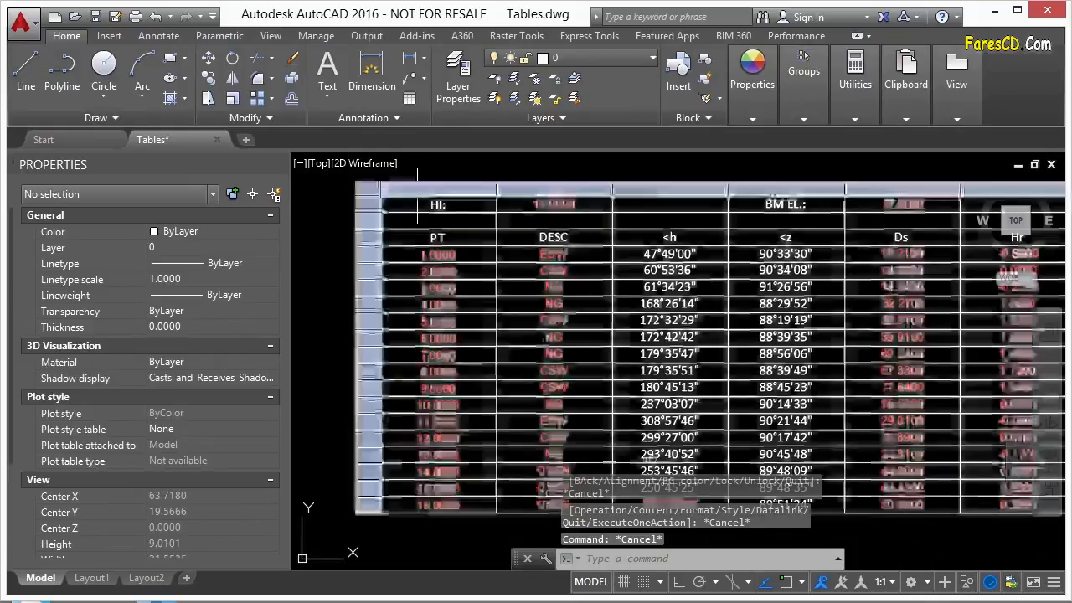
{"action": "left_click", "coordinate": [418, 198]}
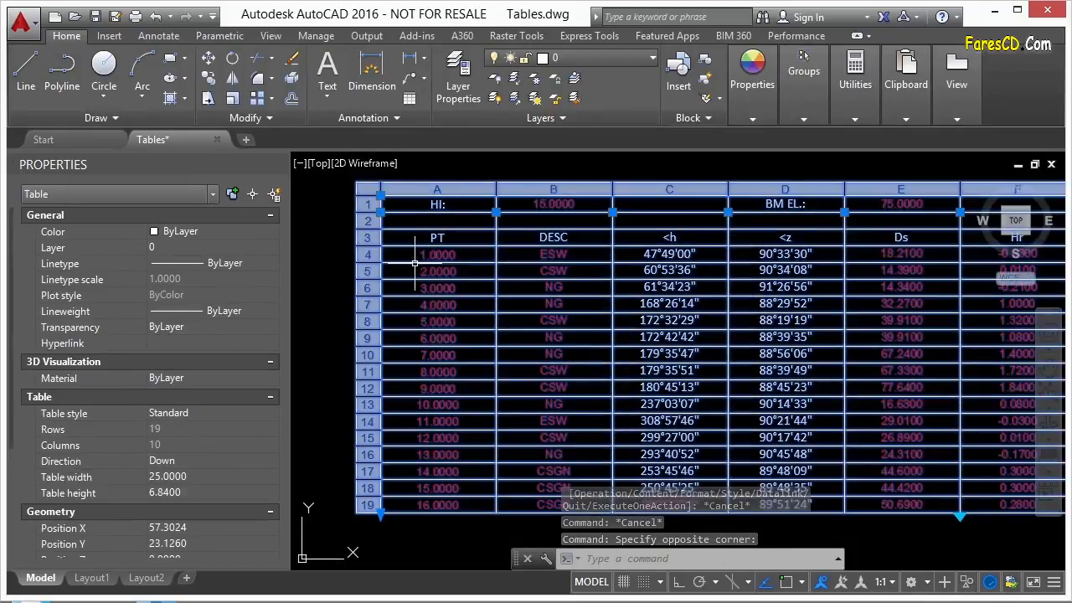
{"action": "mouse_move", "coordinate": [12, 277]}
{"action": "left_mouse_down"}
{"action": "mouse_move", "coordinate": [8, 423]}
{"action": "mouse_move", "coordinate": [15, 279]}
{"action": "left_mouse_up"}
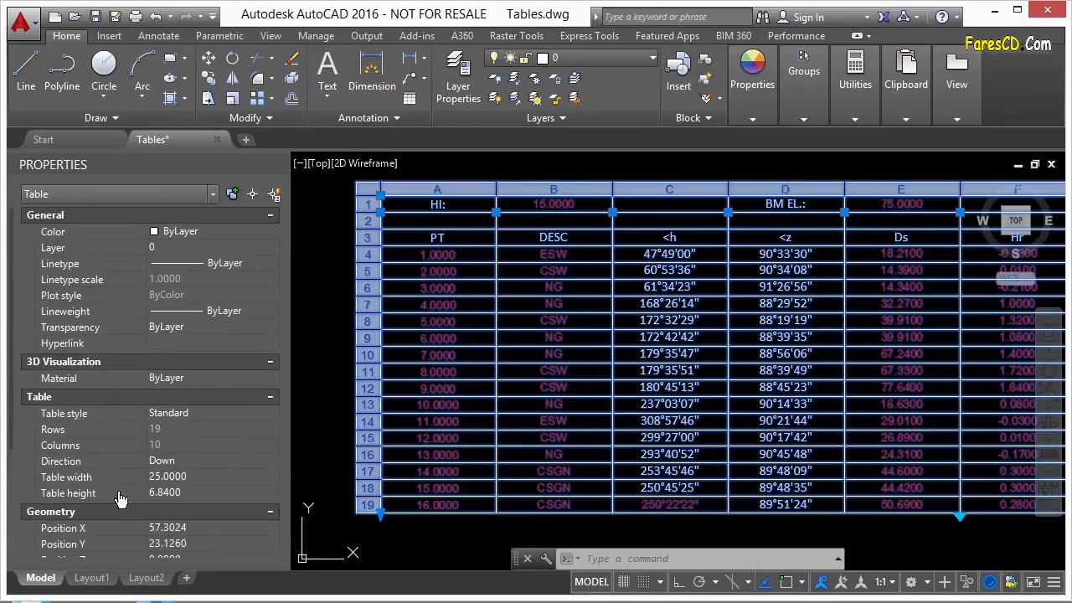
{"action": "left_click", "coordinate": [268, 232]}
{"action": "left_click", "coordinate": [271, 232]}
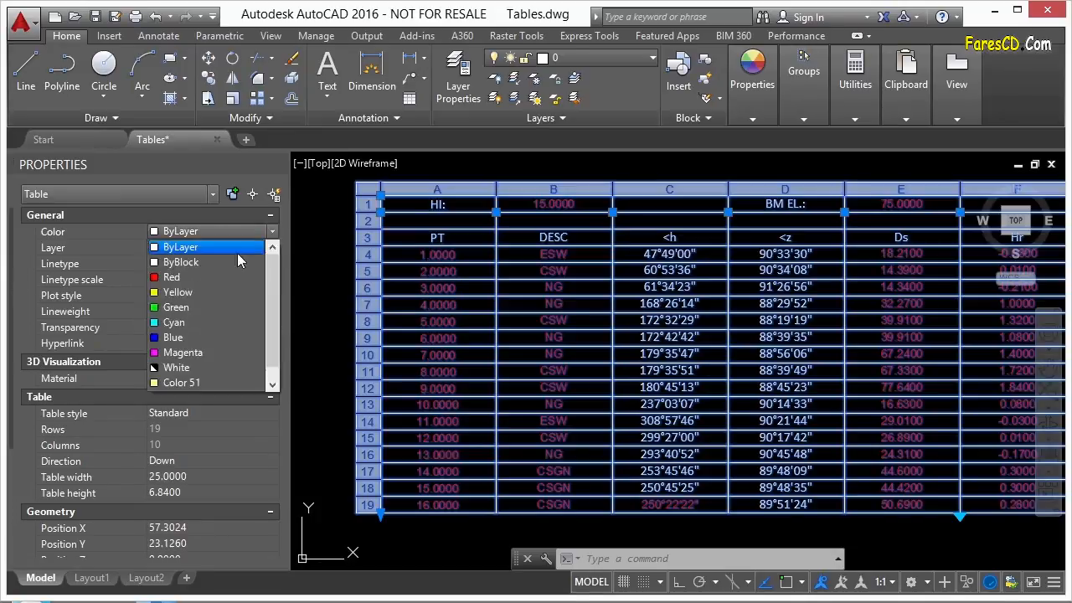
{"action": "left_click", "coordinate": [156, 275]}
{"action": "scroll", "coordinate": [156, 275], "scroll_direction": "down", "scroll_amount": 5}
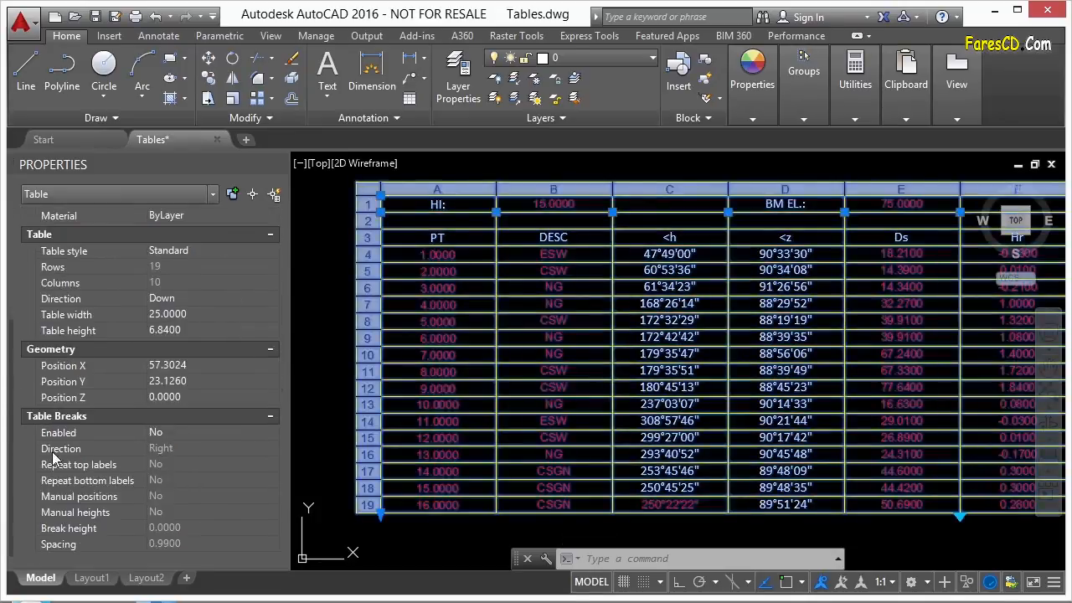
{"action": "scroll", "coordinate": [16, 434], "scroll_direction": "up", "scroll_amount": 5}
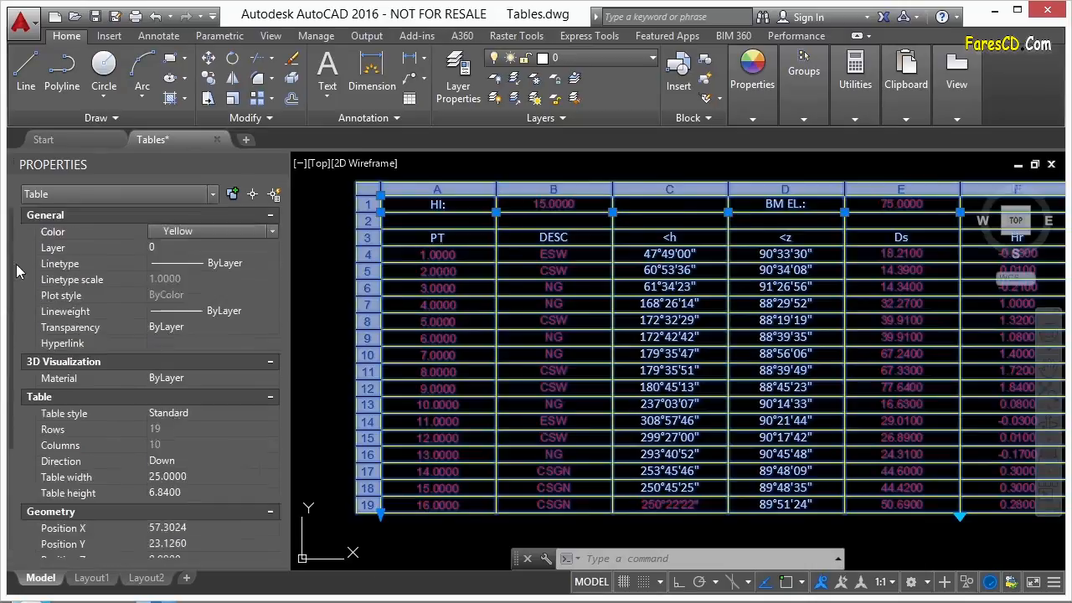
Select all cells of the table and set their background fill to None.
{"action": "left_click", "coordinate": [367, 189]}
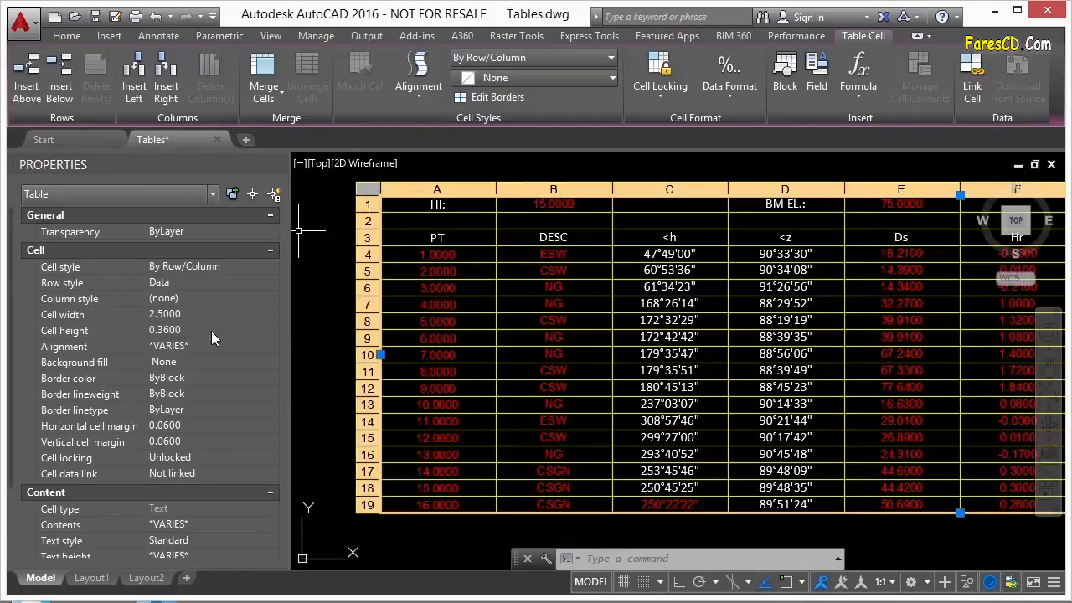
{"action": "left_click", "coordinate": [183, 362]}
{"action": "left_click", "coordinate": [272, 363]}
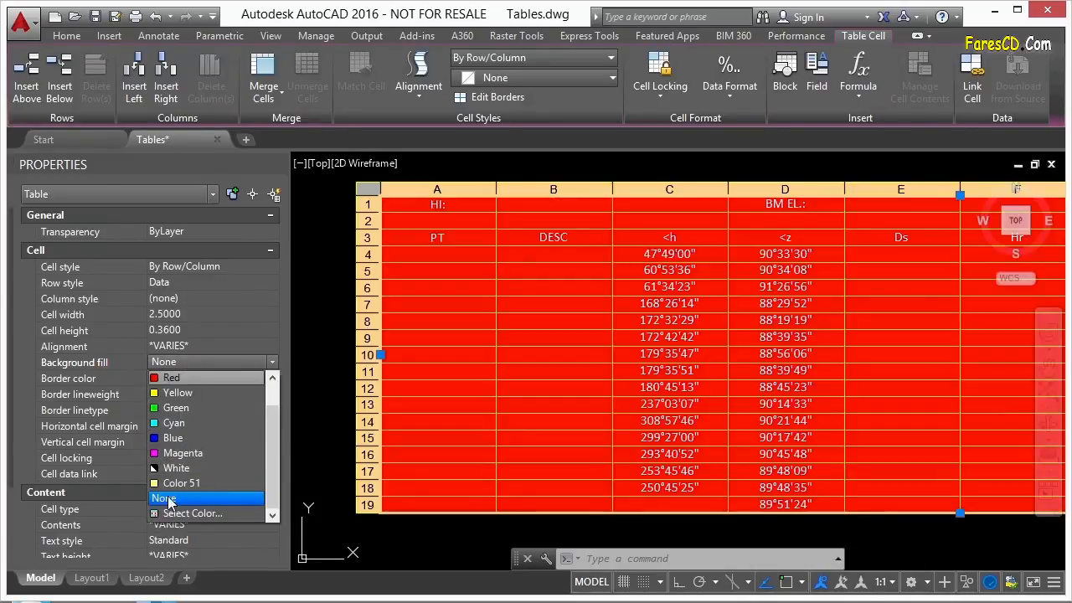
{"action": "left_click", "coordinate": [167, 500]}
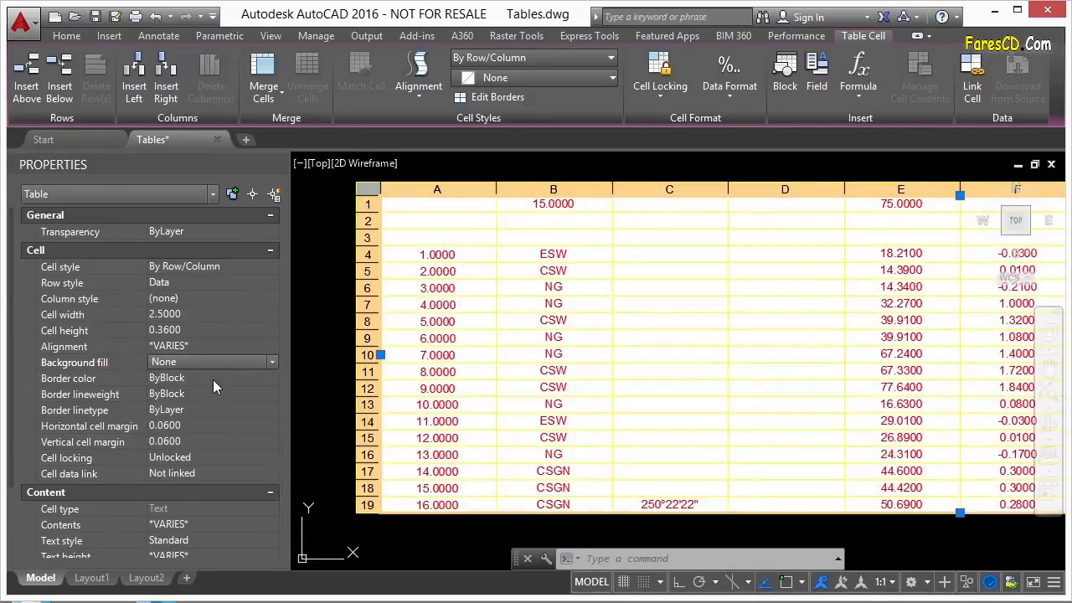
Give all inside and outside borders of the selected table cells a green double line and clear the selection.
{"action": "left_click", "coordinate": [269, 381]}
{"action": "left_click", "coordinate": [270, 380]}
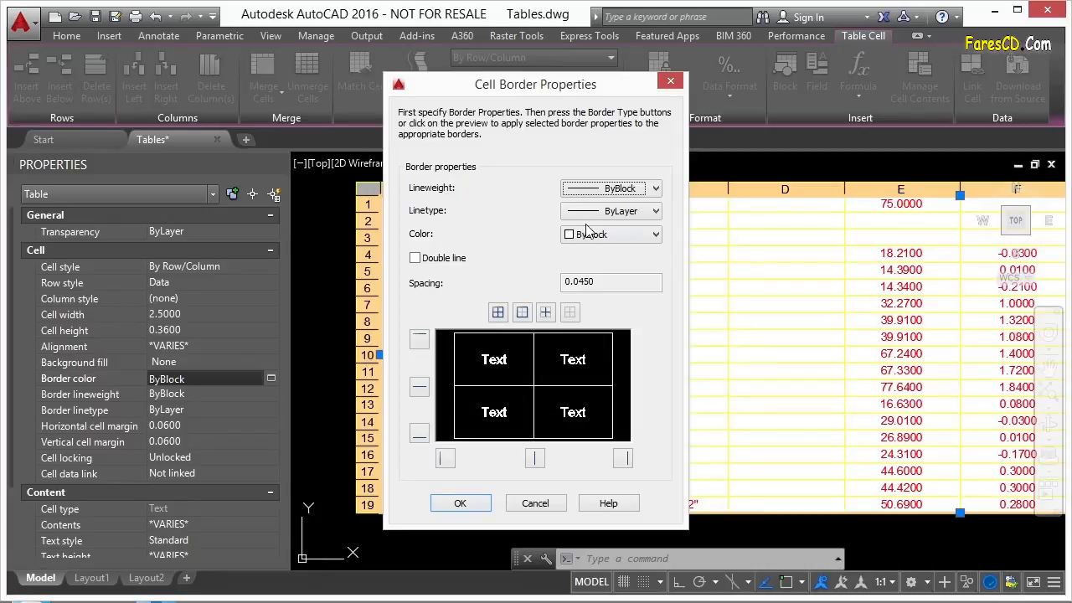
{"action": "left_click", "coordinate": [426, 261]}
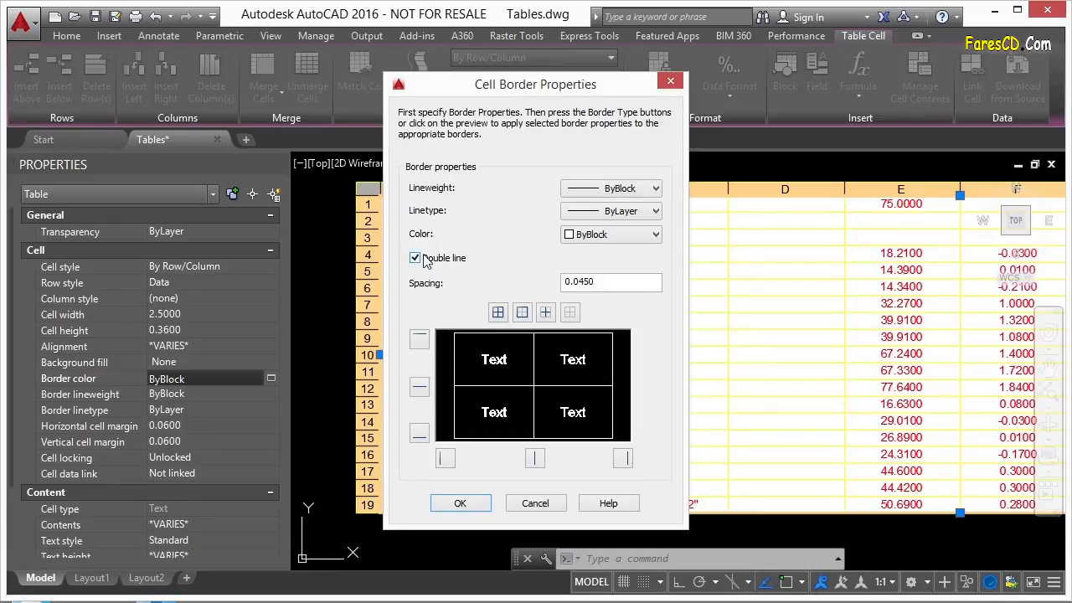
{"action": "left_click", "coordinate": [654, 235]}
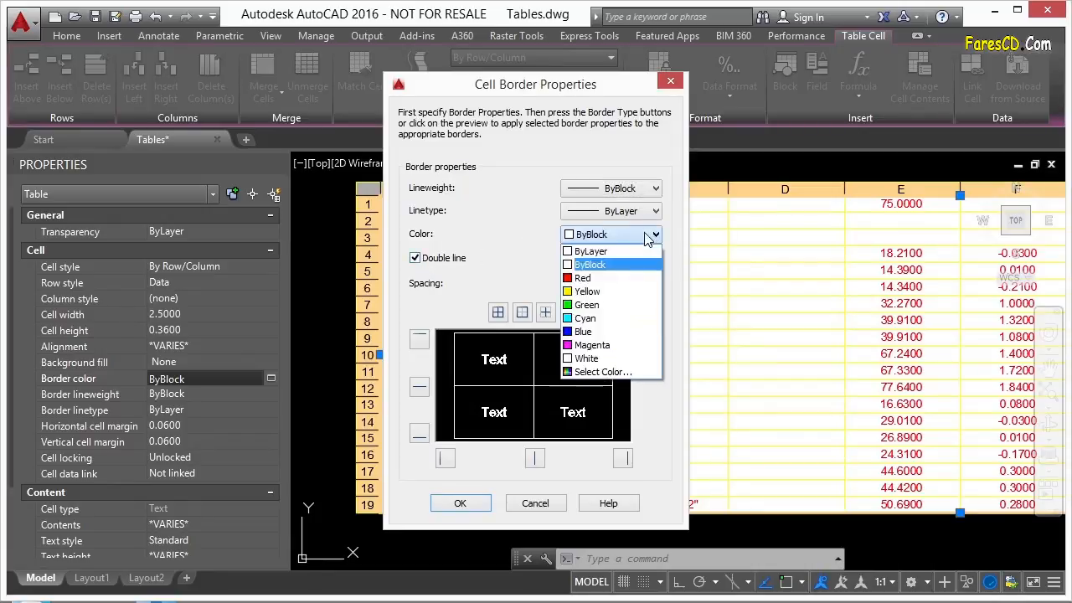
{"action": "left_click", "coordinate": [612, 307]}
{"action": "left_click", "coordinate": [545, 314]}
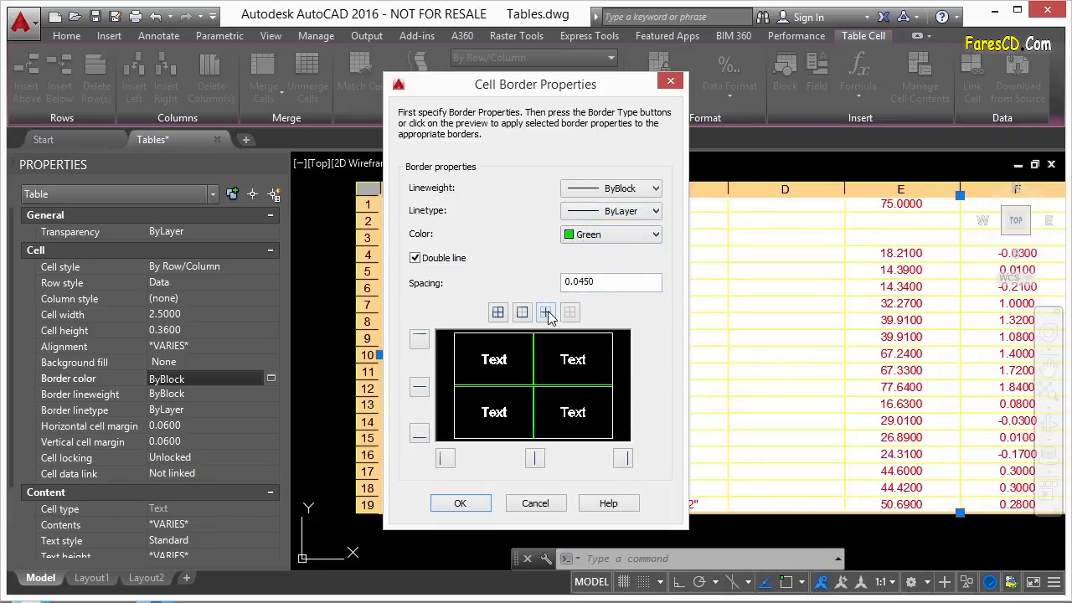
{"action": "left_click", "coordinate": [522, 313]}
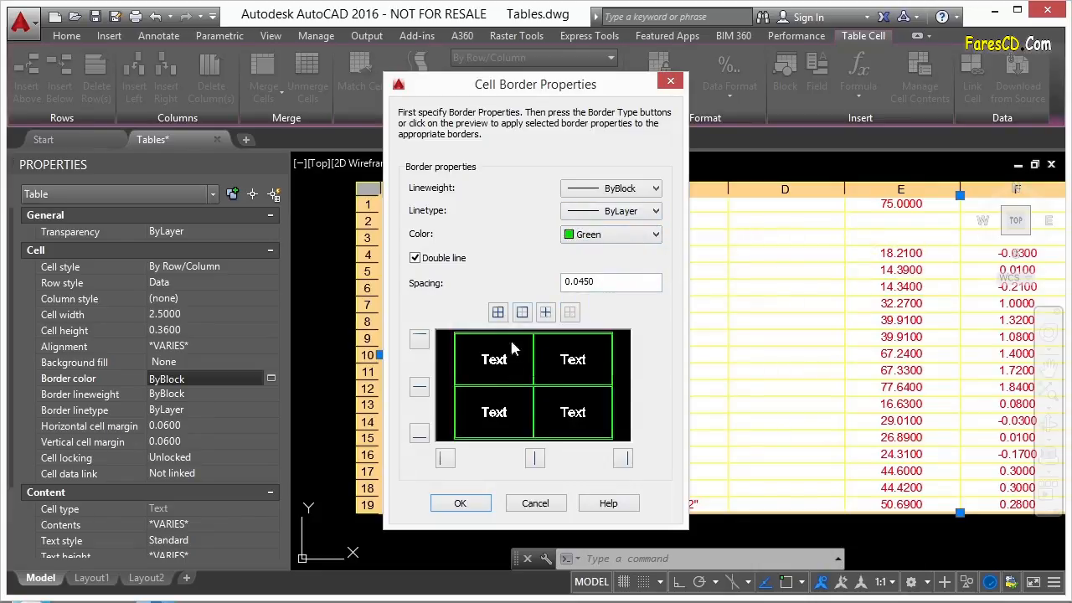
{"action": "left_click", "coordinate": [461, 504]}
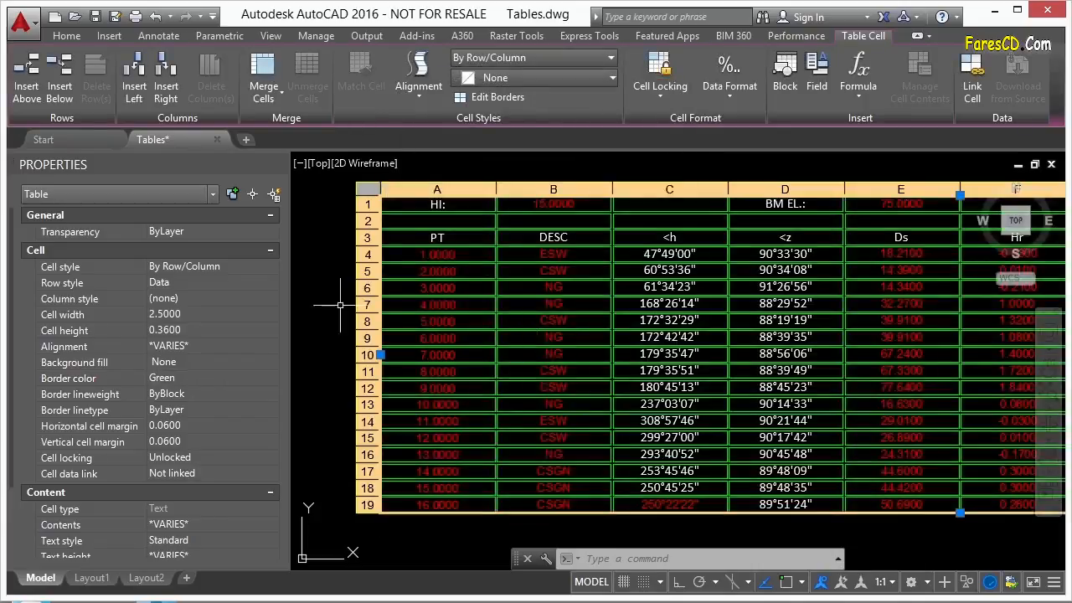
{"action": "key", "text": "Escape"}
{"action": "key", "text": "Escape"}
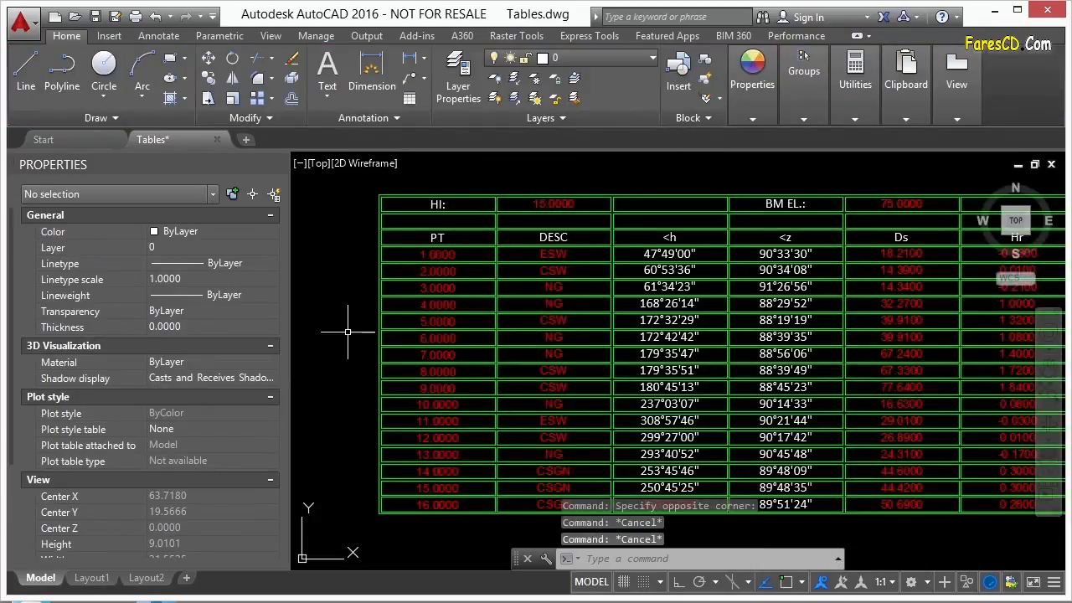
Select column A, change all its cell borders to a single Cyan line without the double line, and clear the selection.
{"action": "scroll", "coordinate": [358, 197], "scroll_direction": "up", "scroll_amount": 4}
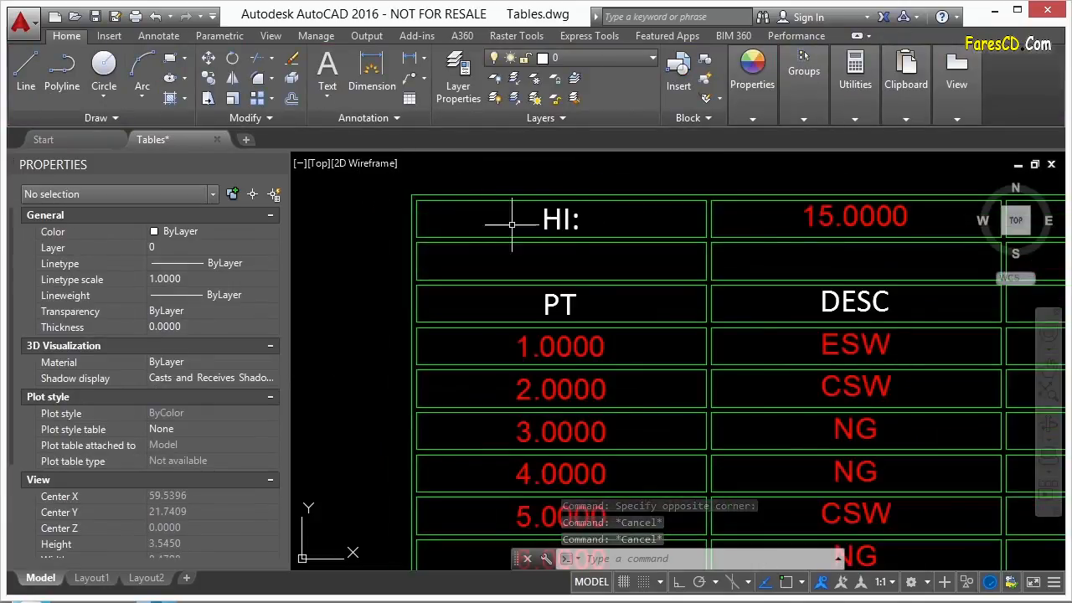
{"action": "scroll", "coordinate": [434, 211], "scroll_direction": "down", "scroll_amount": 2}
{"action": "left_click", "coordinate": [434, 211]}
{"action": "left_click", "coordinate": [486, 193]}
{"action": "scroll", "coordinate": [461, 204], "scroll_direction": "down", "scroll_amount": 2}
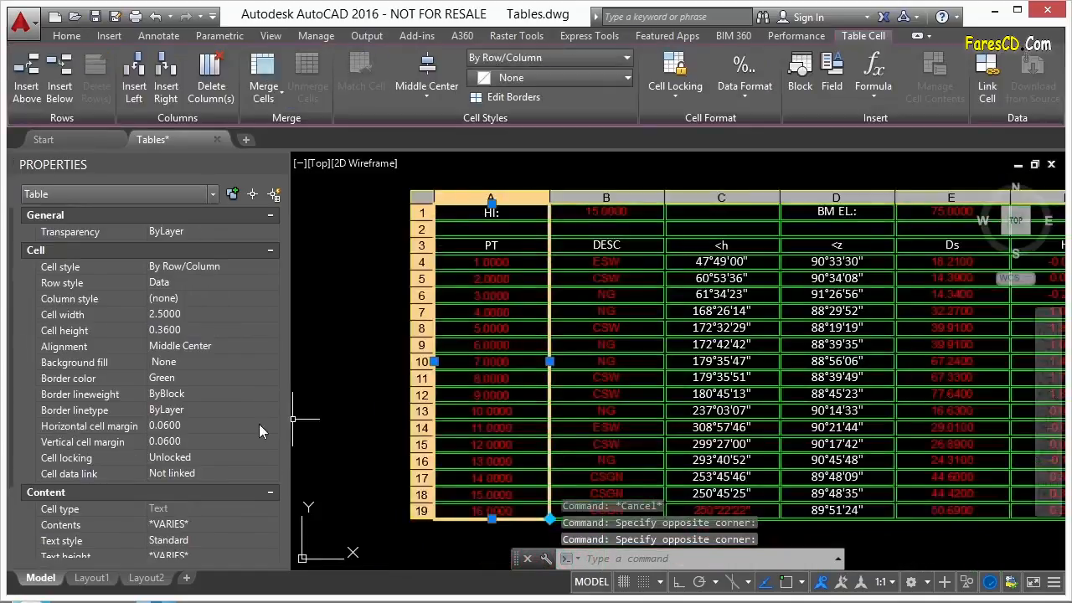
{"action": "left_click", "coordinate": [259, 381]}
{"action": "left_click", "coordinate": [270, 378]}
{"action": "left_click", "coordinate": [444, 258]}
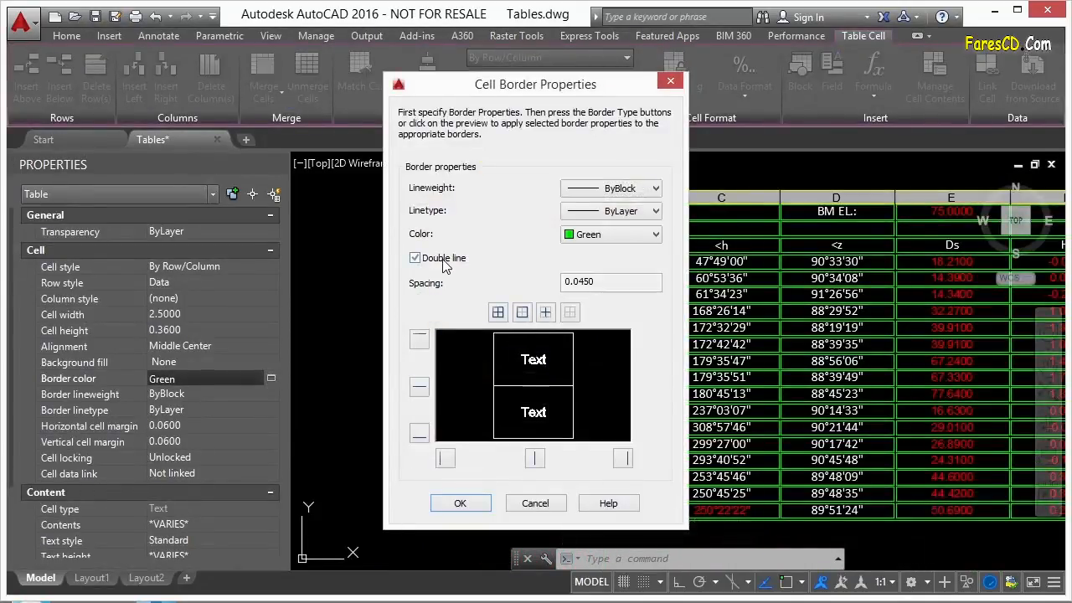
{"action": "left_click", "coordinate": [522, 312]}
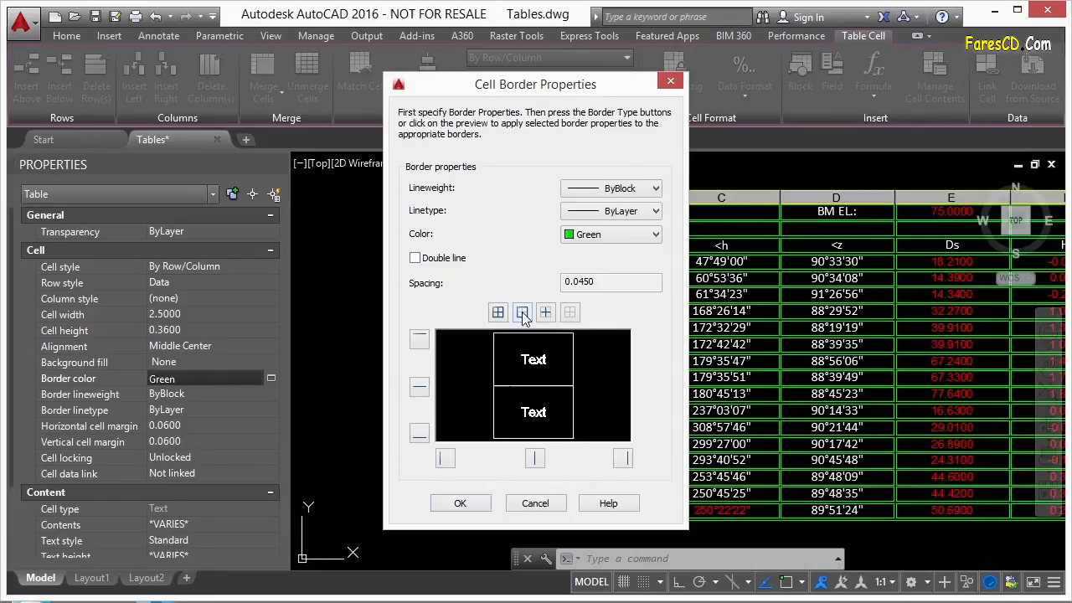
{"action": "left_click", "coordinate": [656, 235]}
{"action": "left_click", "coordinate": [607, 320]}
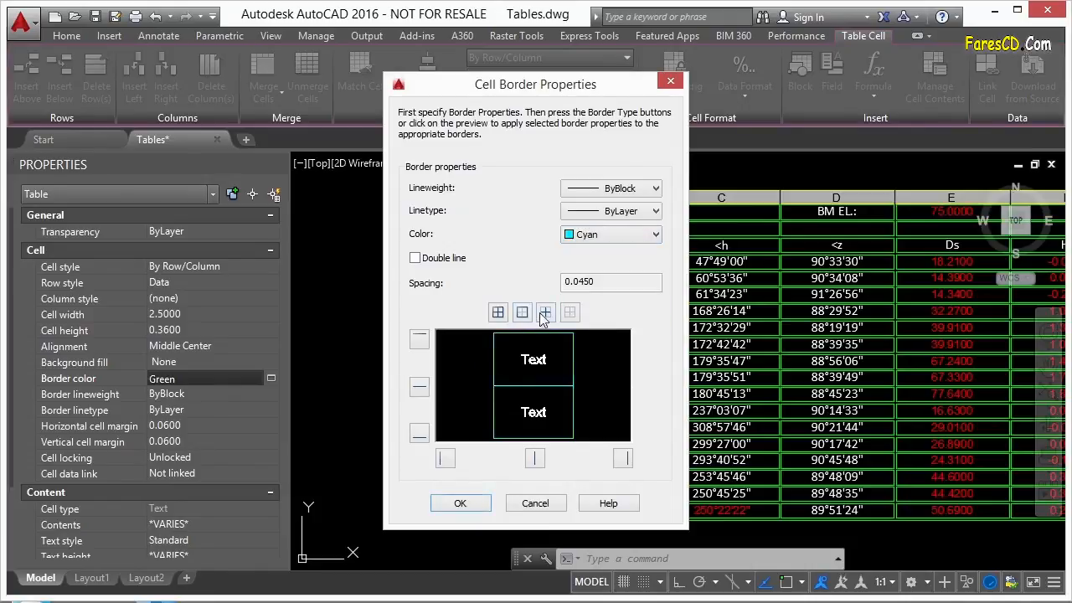
{"action": "left_click", "coordinate": [460, 504]}
{"action": "key", "text": "Escape"}
{"action": "key", "text": "Escape"}
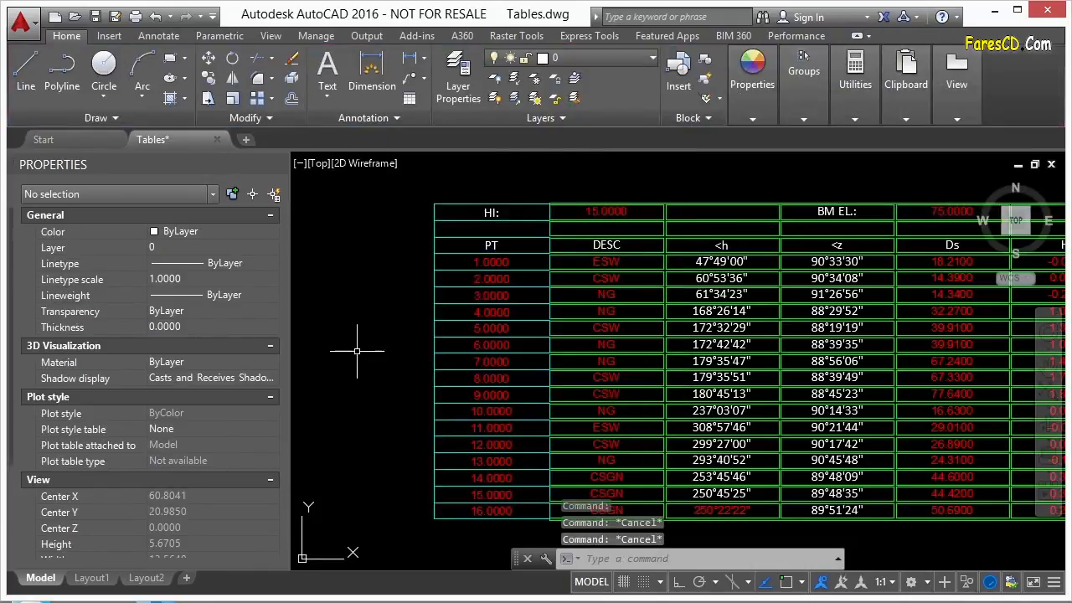
Try selecting cells A4 through A10 as a range and picking other individual cells in column A.
{"action": "double_click", "coordinate": [492, 262]}
{"action": "key", "text": "Escape"}
{"action": "key", "text": "Escape"}
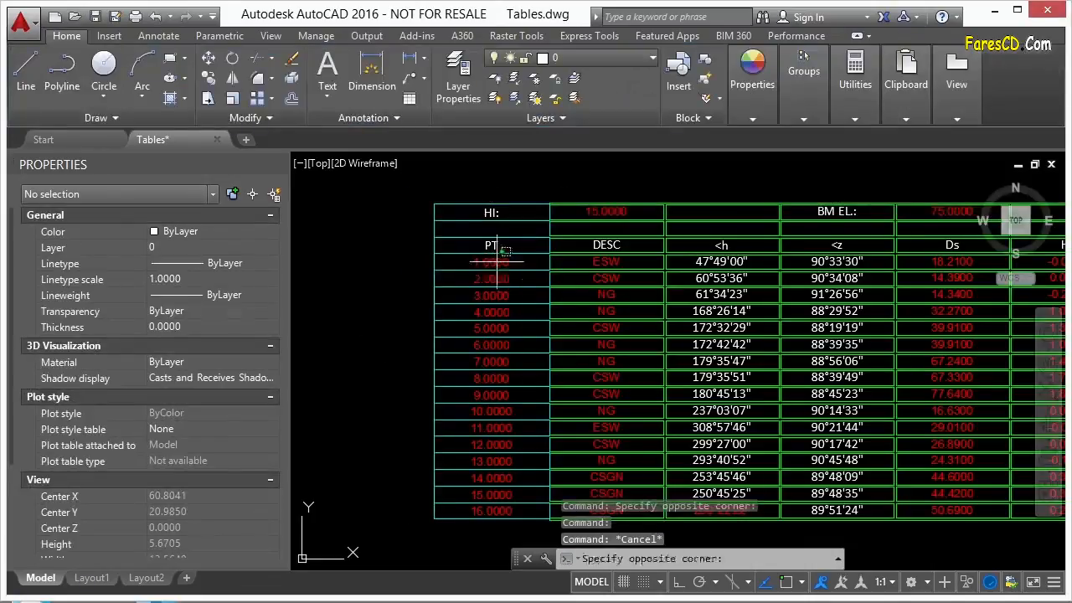
{"action": "left_click", "coordinate": [498, 264]}
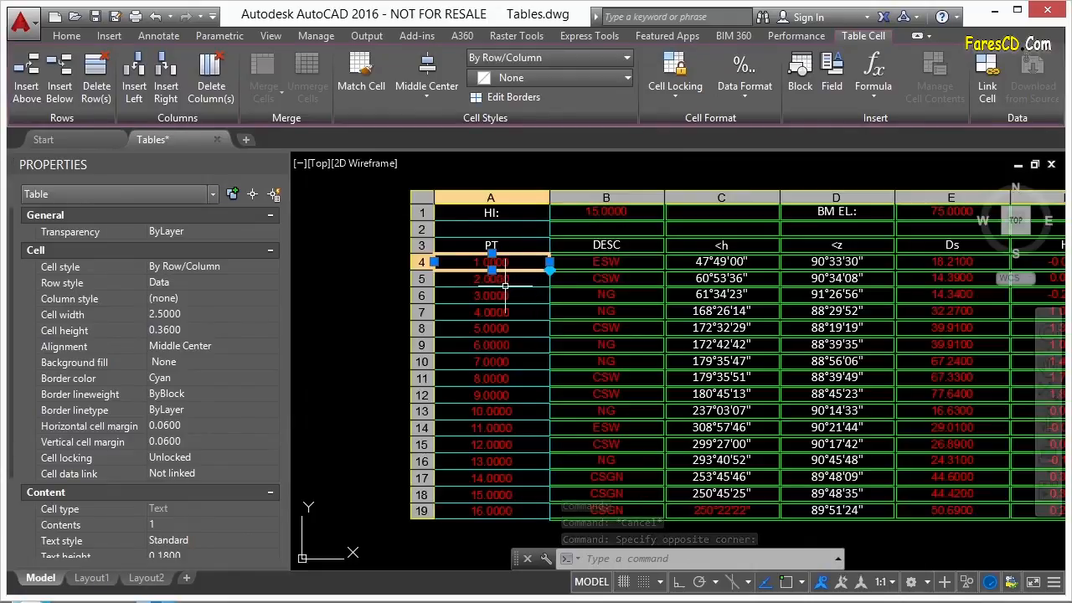
{"action": "left_click", "coordinate": [525, 360], "text": "shift"}
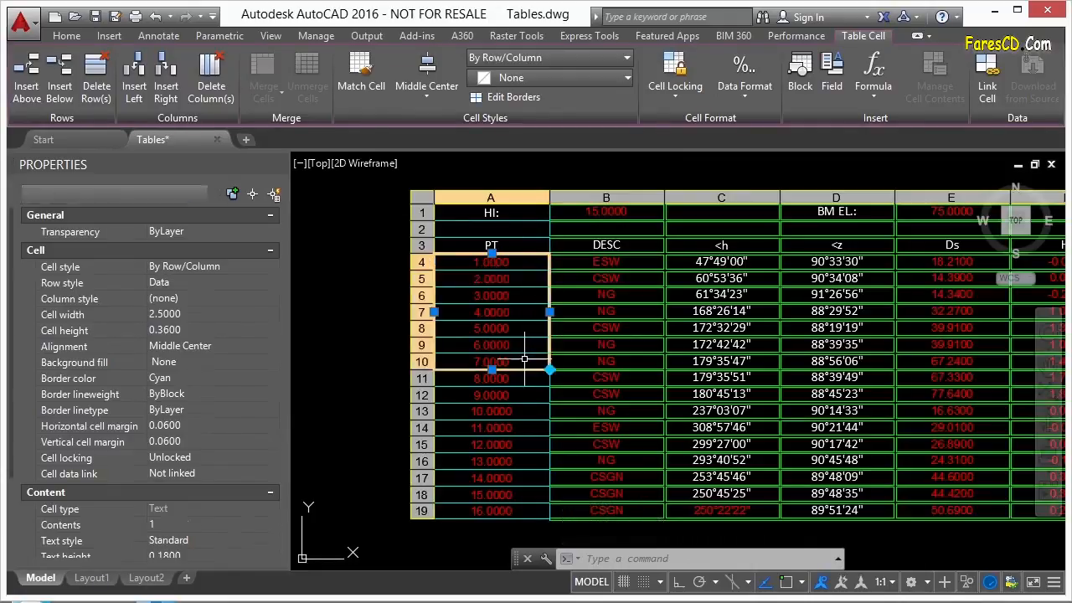
{"action": "left_click", "coordinate": [504, 439]}
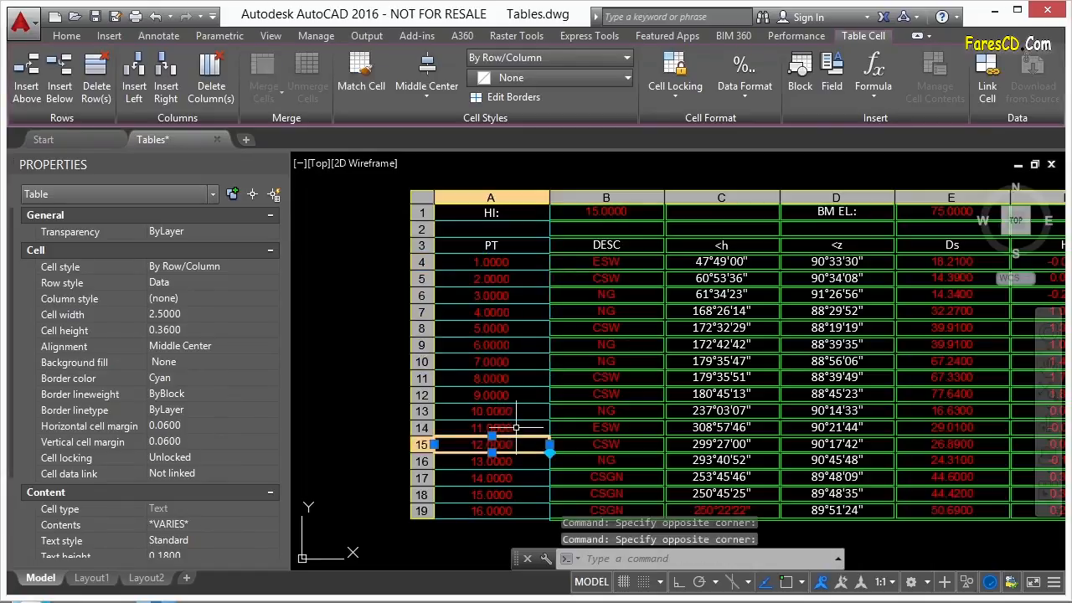
{"action": "left_click", "coordinate": [512, 411]}
{"action": "left_click", "coordinate": [512, 389]}
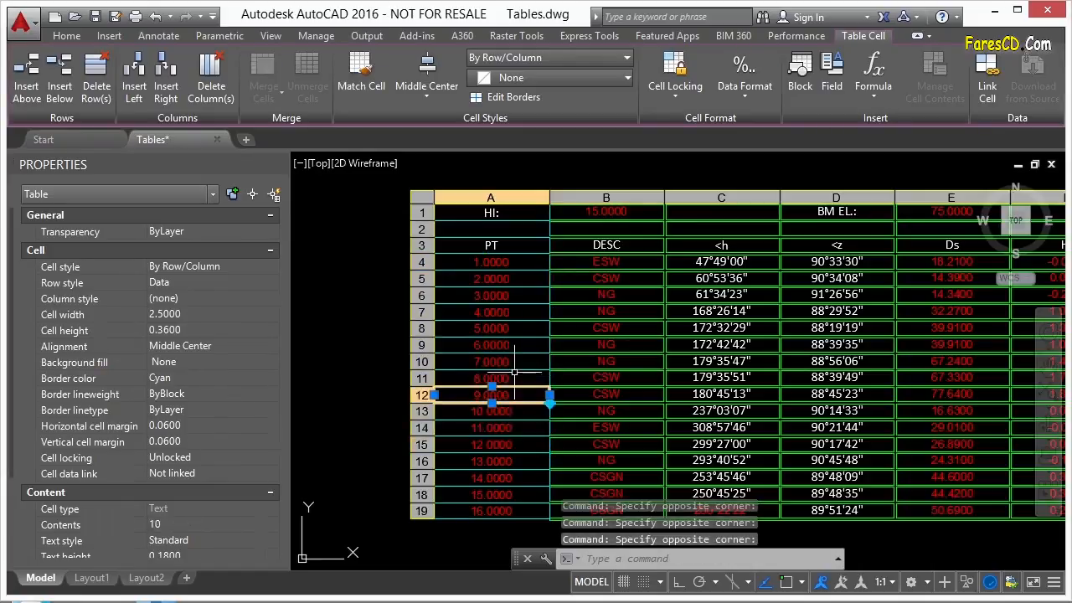
{"action": "left_click", "coordinate": [513, 361]}
{"action": "left_click", "coordinate": [513, 328]}
Select cells A6 through A13, set their text color to Yellow and clear the selection.
{"action": "left_click", "coordinate": [513, 295]}
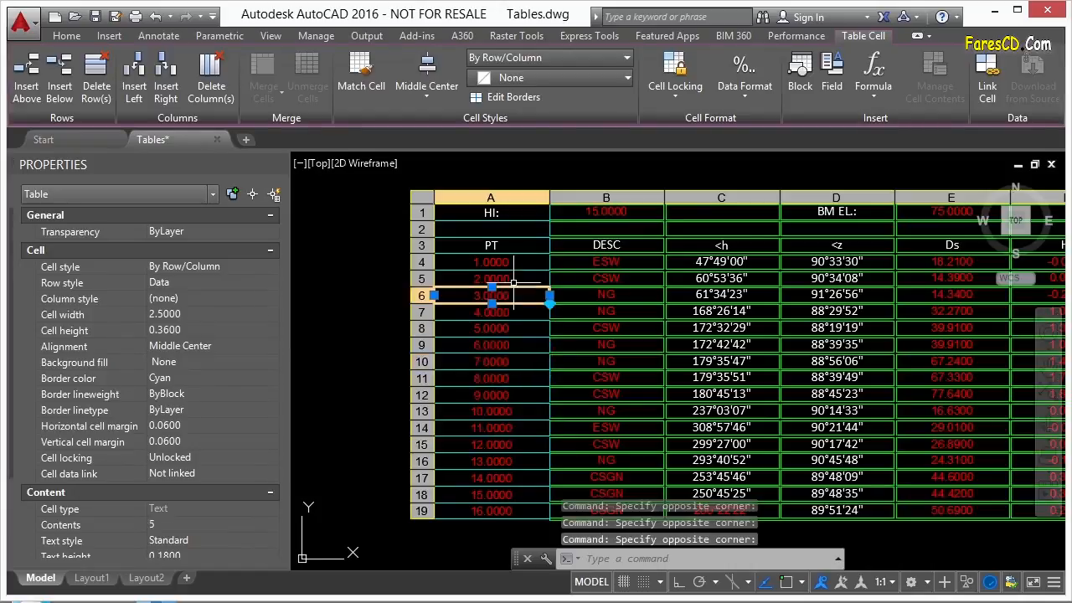
{"action": "left_click", "coordinate": [512, 410], "text": "shift"}
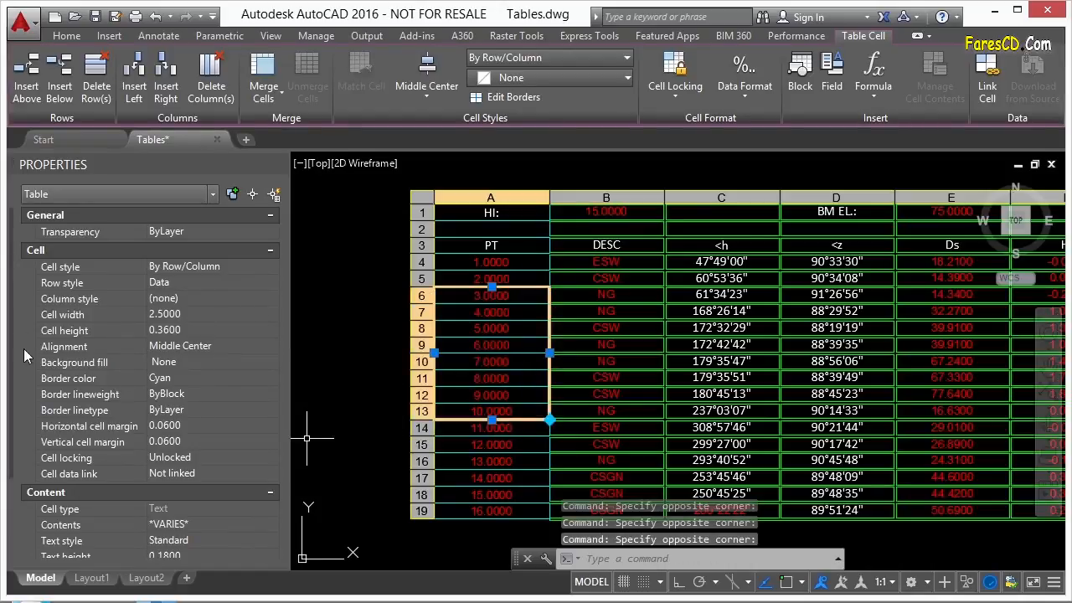
{"action": "scroll", "coordinate": [10, 331], "scroll_direction": "down", "scroll_amount": 3}
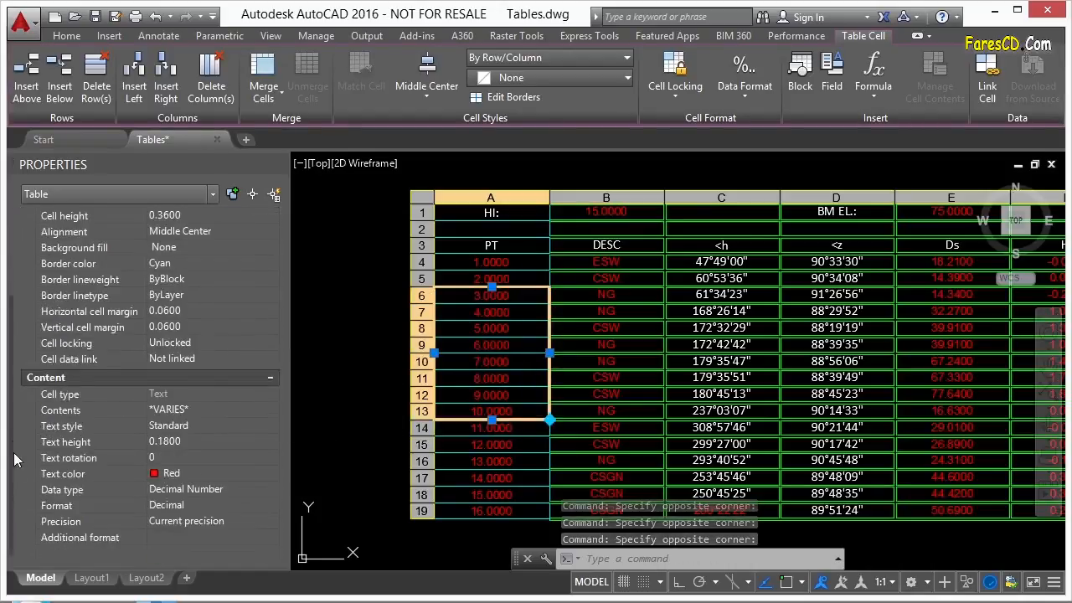
{"action": "left_click", "coordinate": [195, 473]}
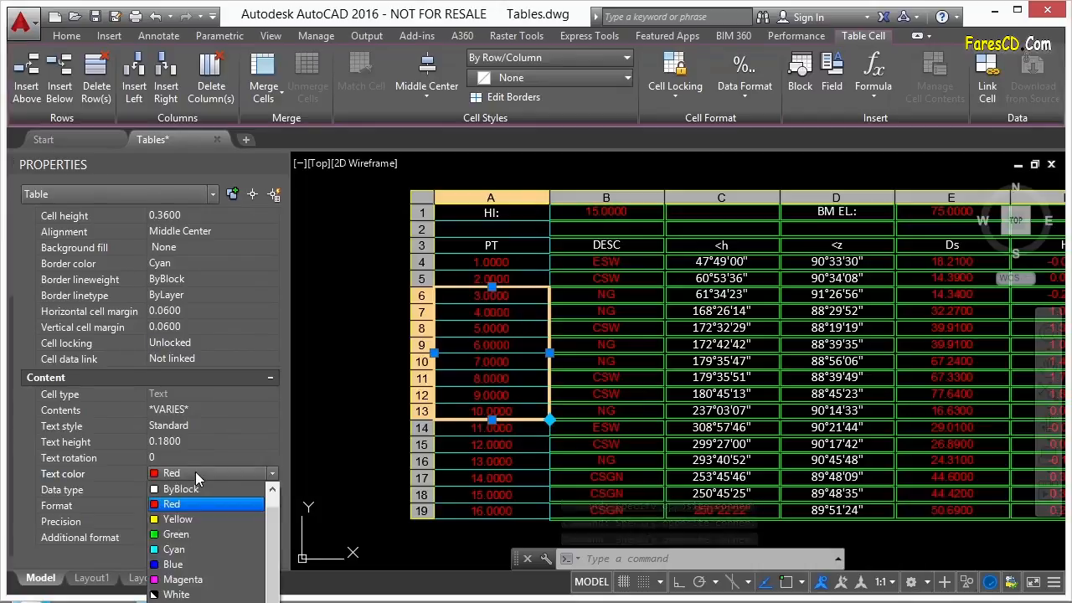
{"action": "left_click", "coordinate": [175, 520]}
{"action": "key", "text": "Escape"}
{"action": "key", "text": "Escape"}
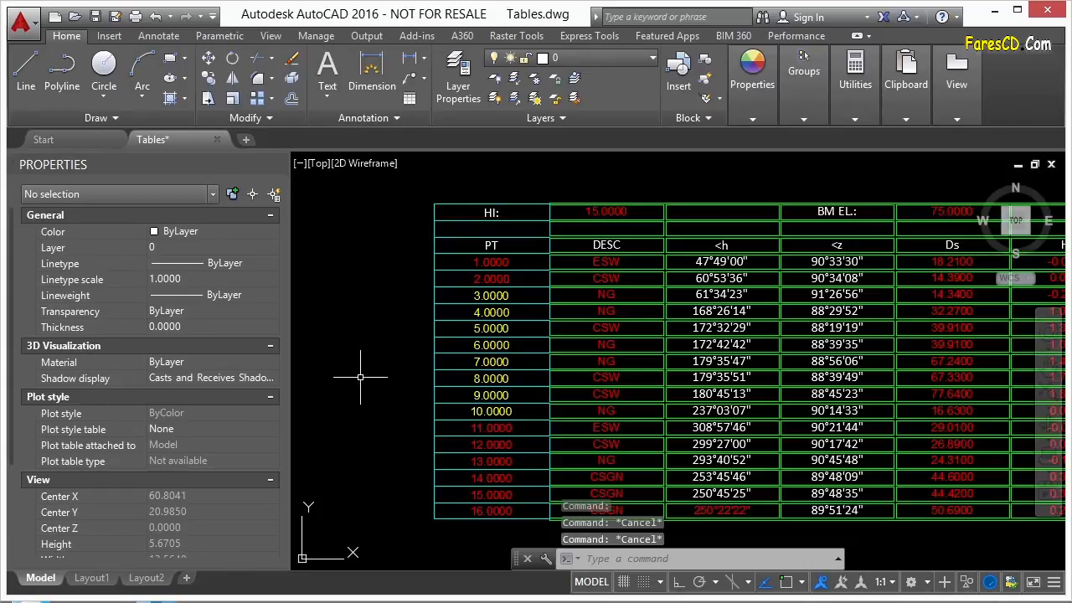
Select cell C6 in the <h column and set its text color to Yellow.
{"action": "left_click", "coordinate": [721, 295]}
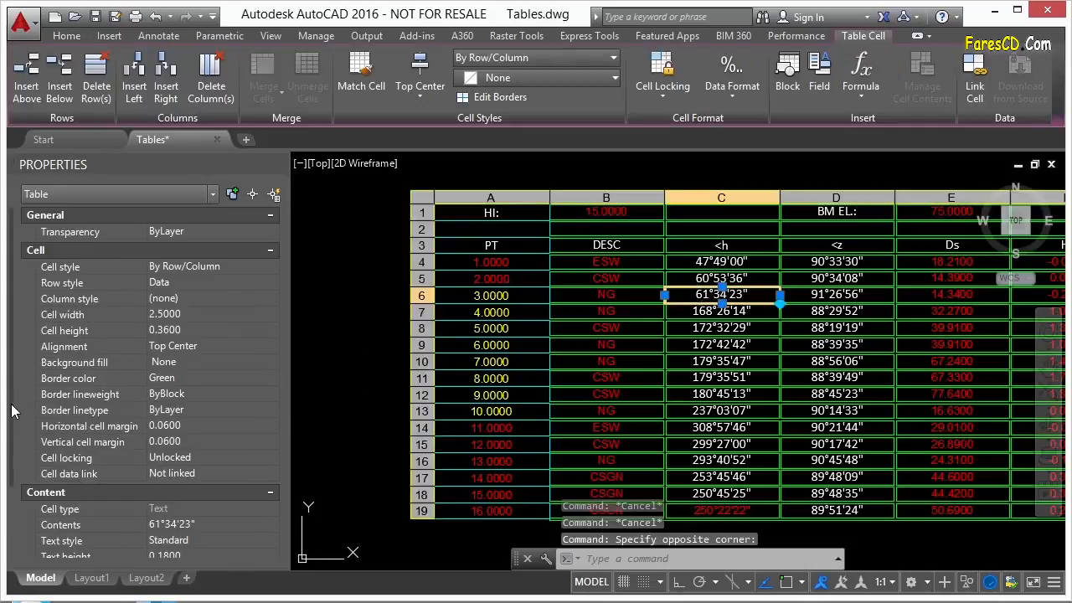
{"action": "scroll", "coordinate": [11, 411], "scroll_direction": "down", "scroll_amount": 2}
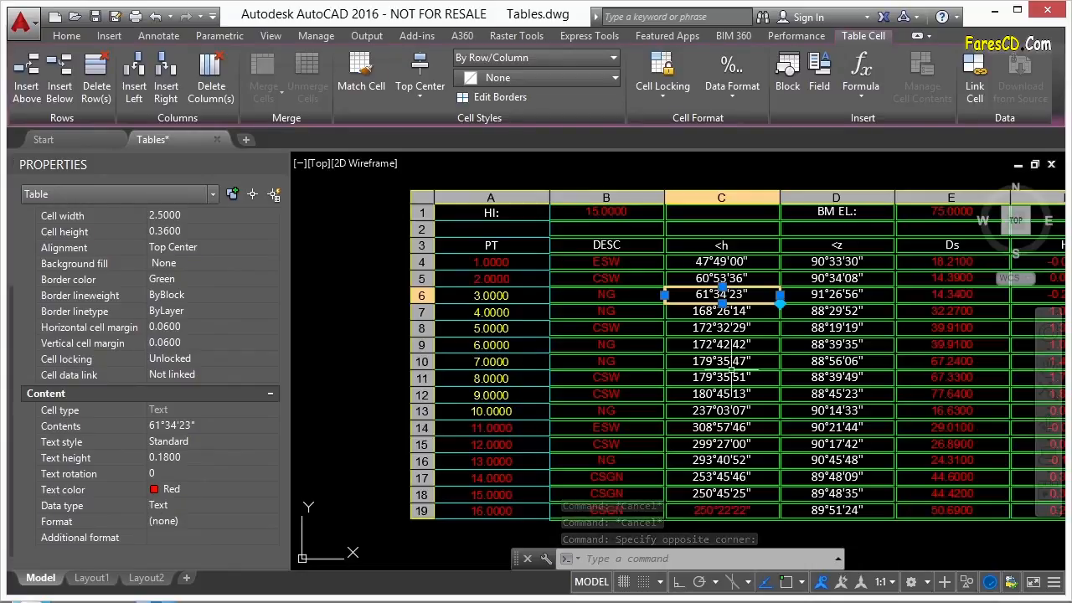
{"action": "left_click", "coordinate": [201, 491]}
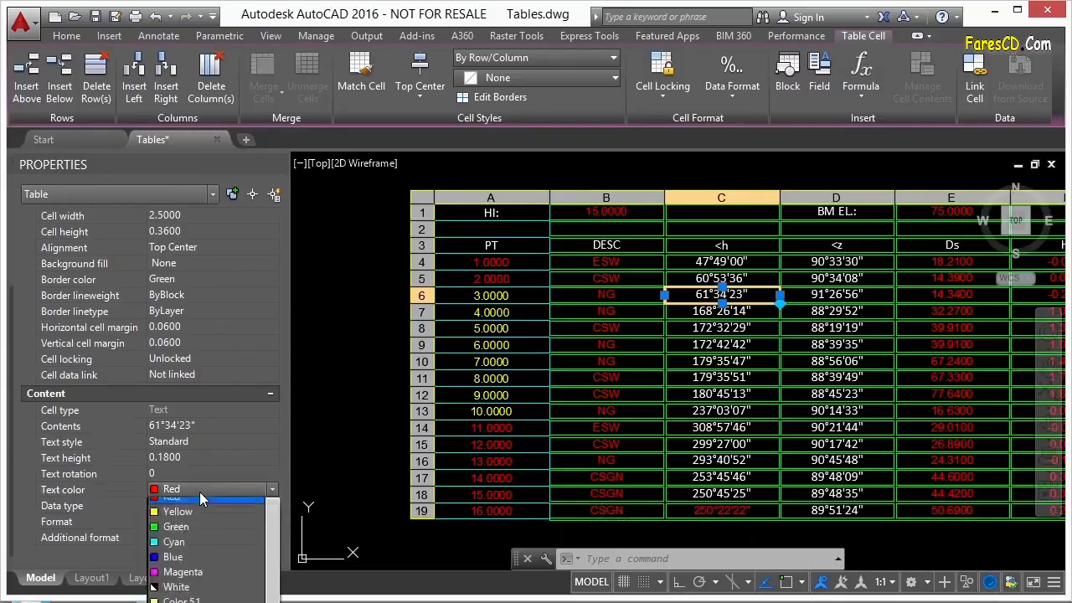
{"action": "left_click", "coordinate": [173, 535]}
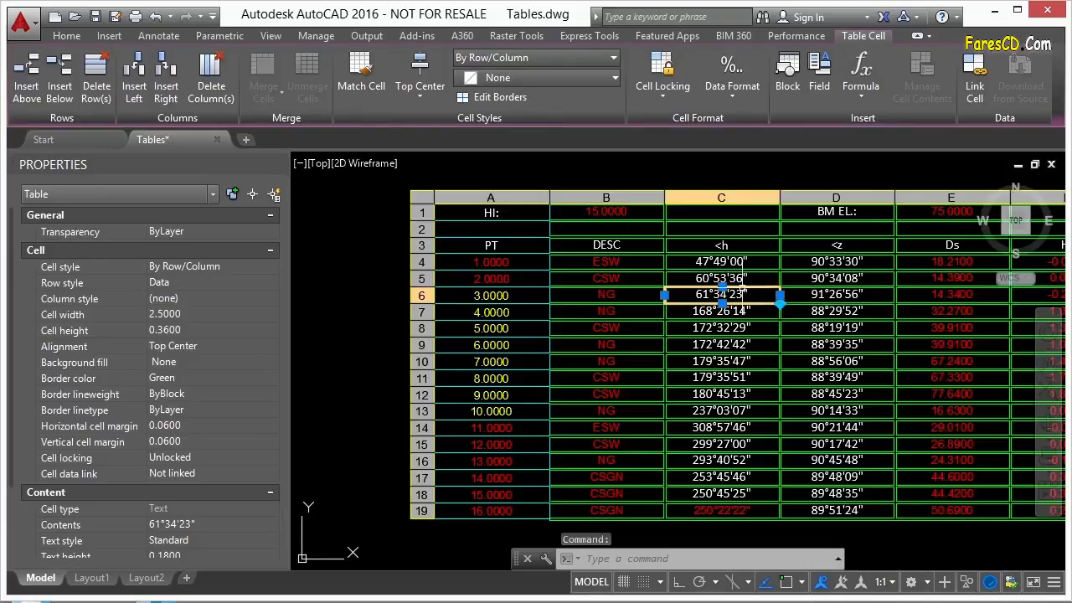
Open cell C6 for text editing, select its entire text and set the character color to ByLayer.
{"action": "double_click", "coordinate": [744, 294]}
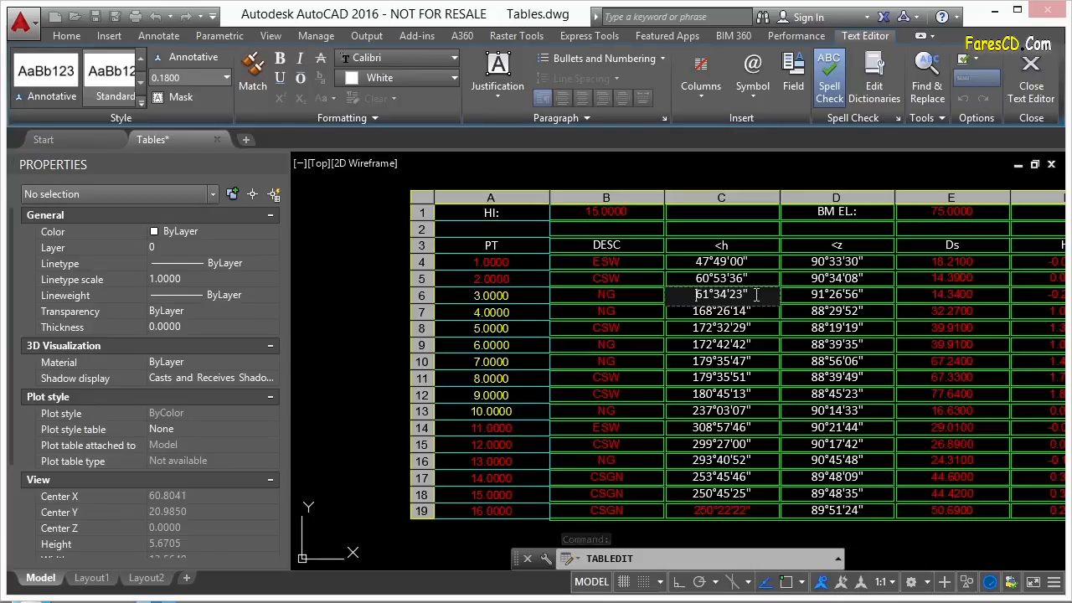
{"action": "left_click_drag", "start_coordinate": [757, 294], "coordinate": [710, 297]}
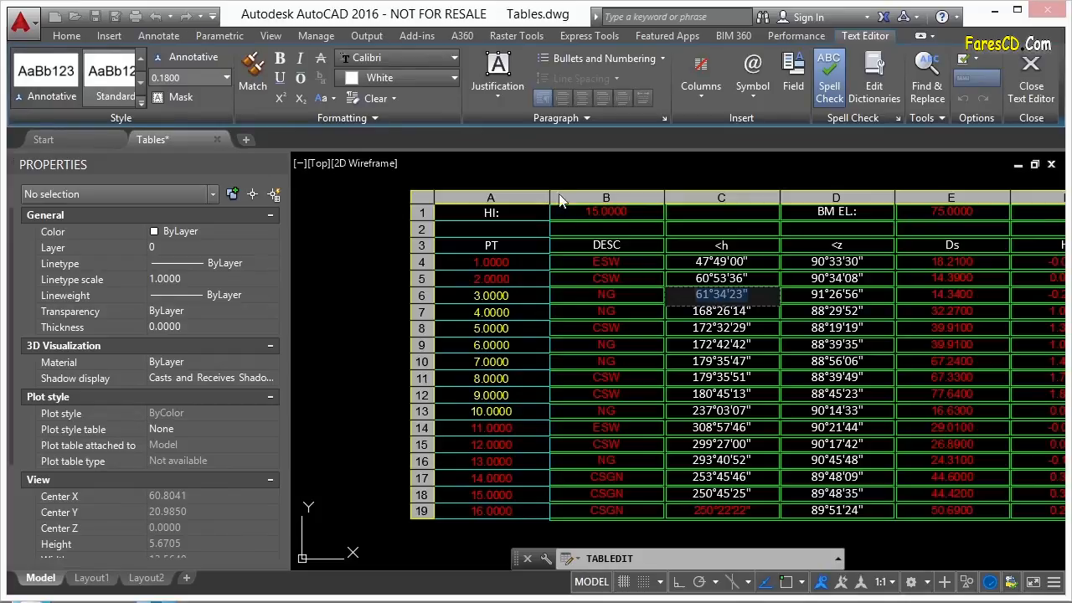
{"action": "left_click", "coordinate": [451, 80]}
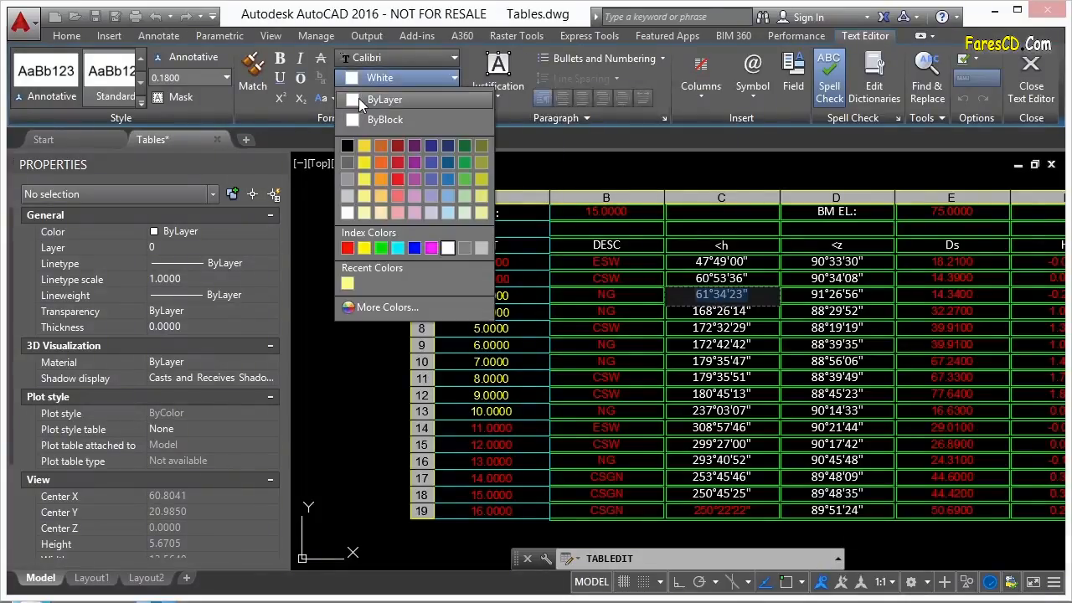
{"action": "left_click", "coordinate": [387, 99]}
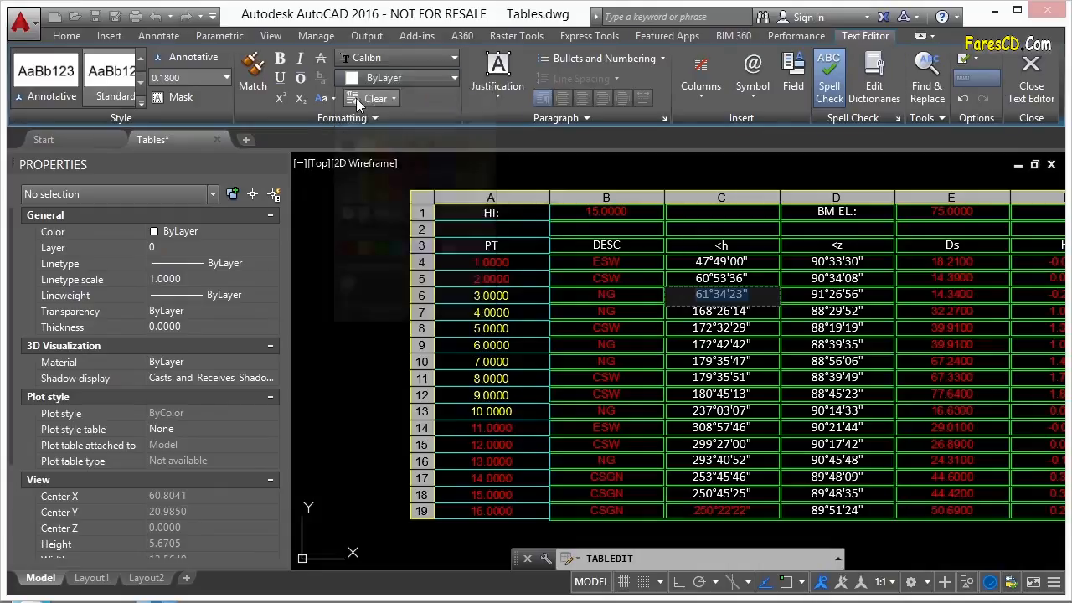
Remove the character formatting from the selected text in cell C6, then close the text editor and clear the selection.
{"action": "right_click", "coordinate": [722, 300]}
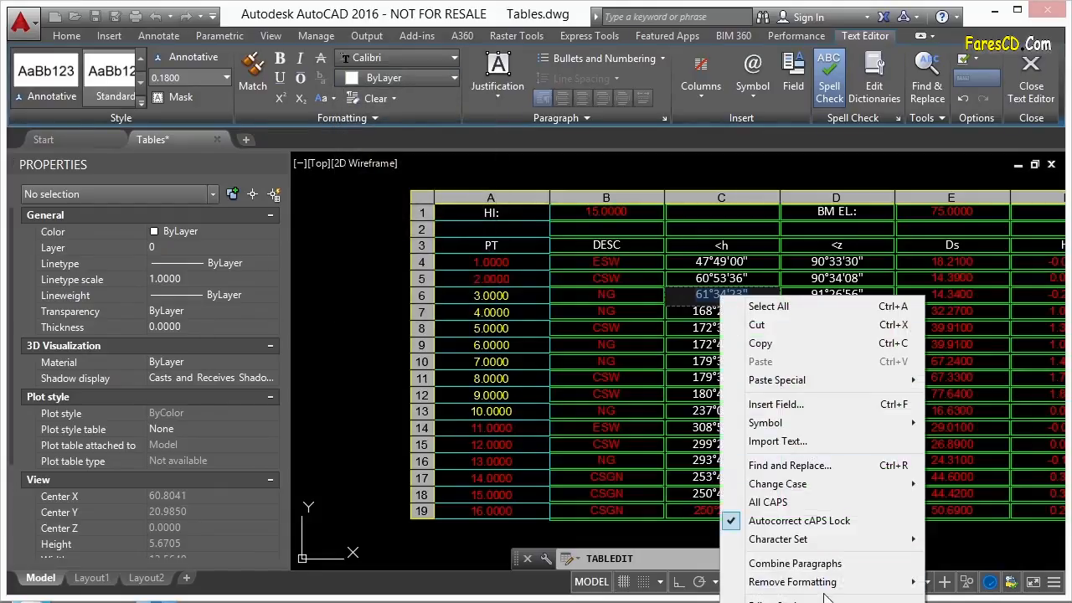
{"action": "mouse_move", "coordinate": [826, 586]}
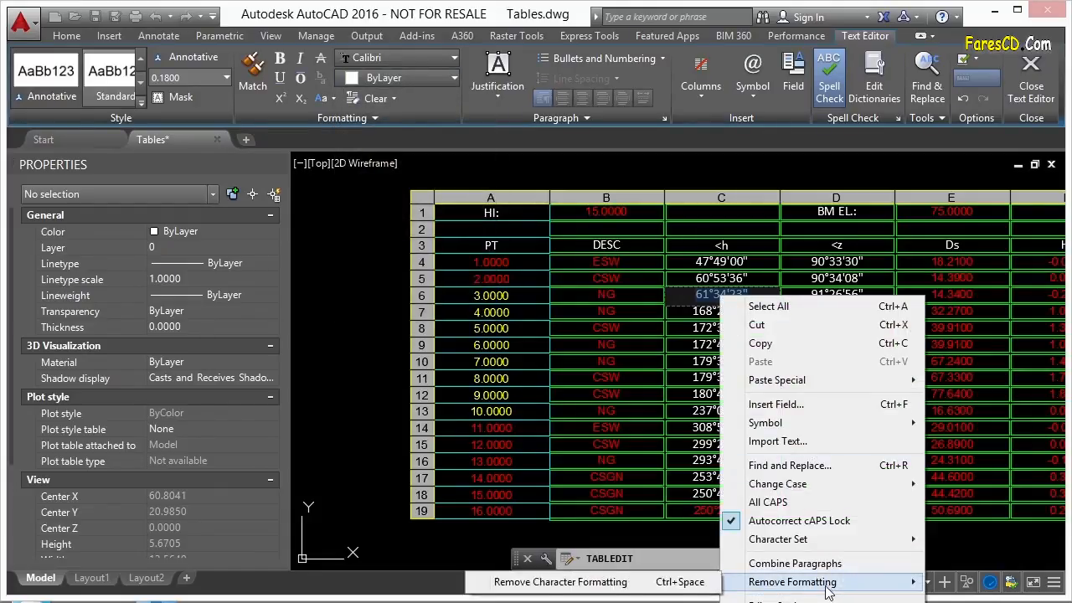
{"action": "left_click", "coordinate": [595, 582]}
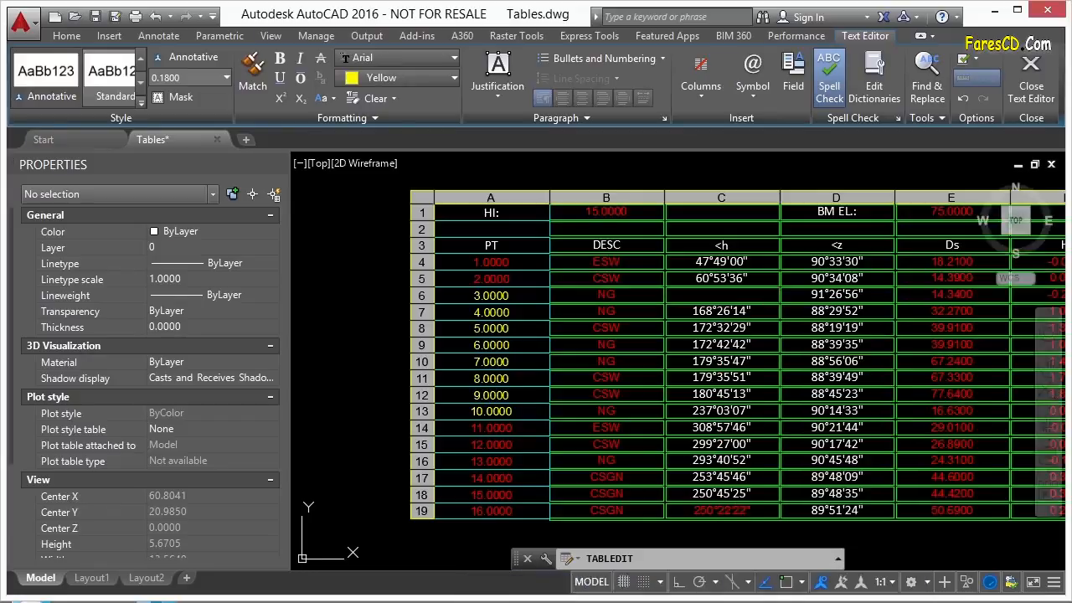
{"action": "left_click", "coordinate": [366, 277]}
{"action": "left_click", "coordinate": [366, 277]}
{"action": "key", "text": "Escape"}
{"action": "key", "text": "Escape"}
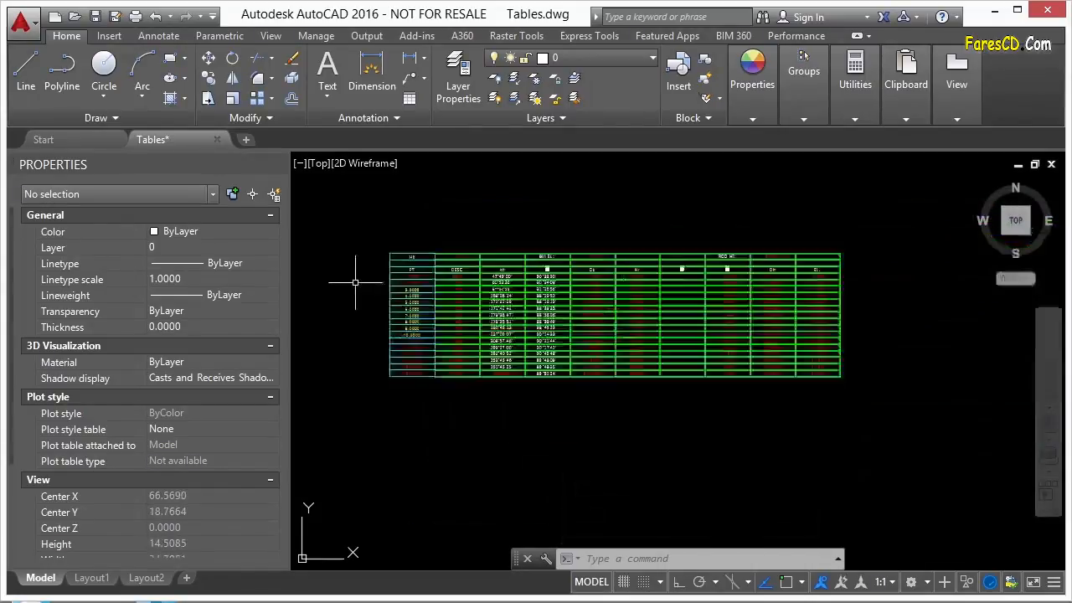
Insert an empty Standard-style table with 5 columns and 1 data row above the rounded rectangle and circle.
{"action": "scroll", "coordinate": [490, 306], "scroll_direction": "down", "scroll_amount": 5}
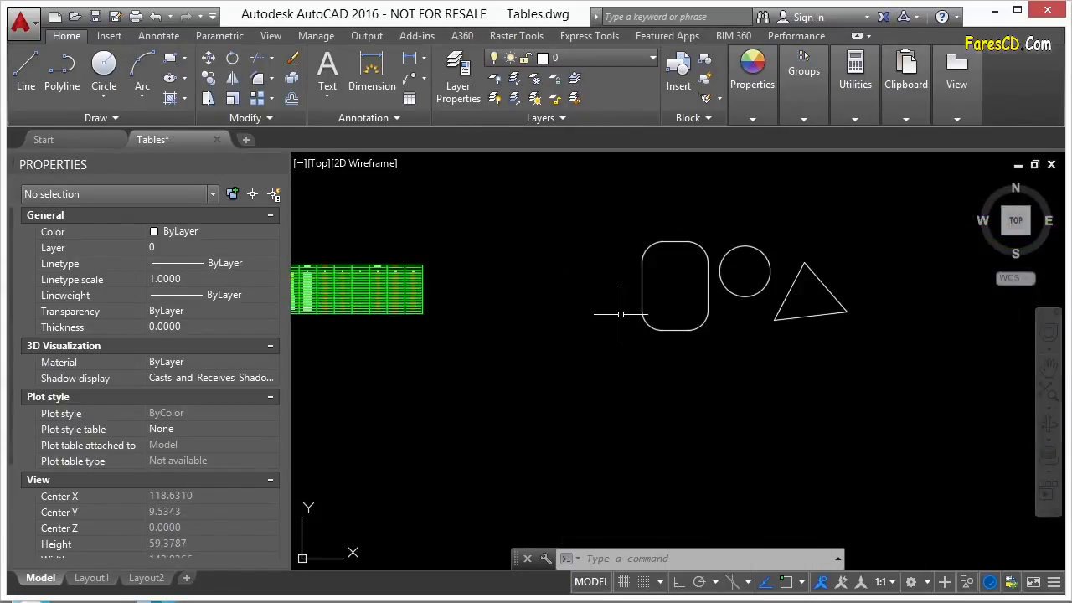
{"action": "type", "text": "TABLE"}
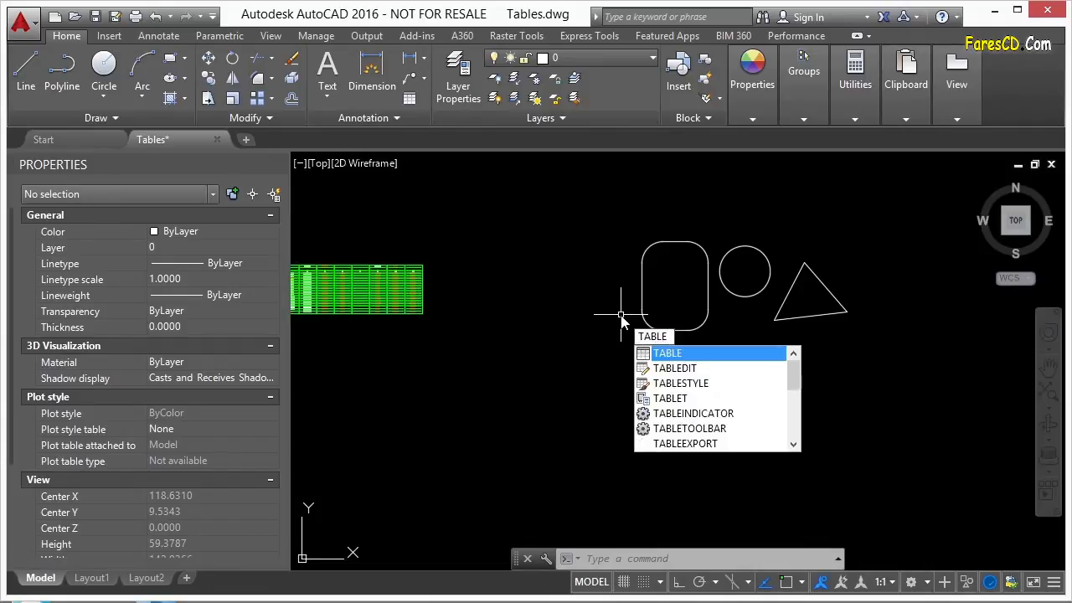
{"action": "key", "text": "Return"}
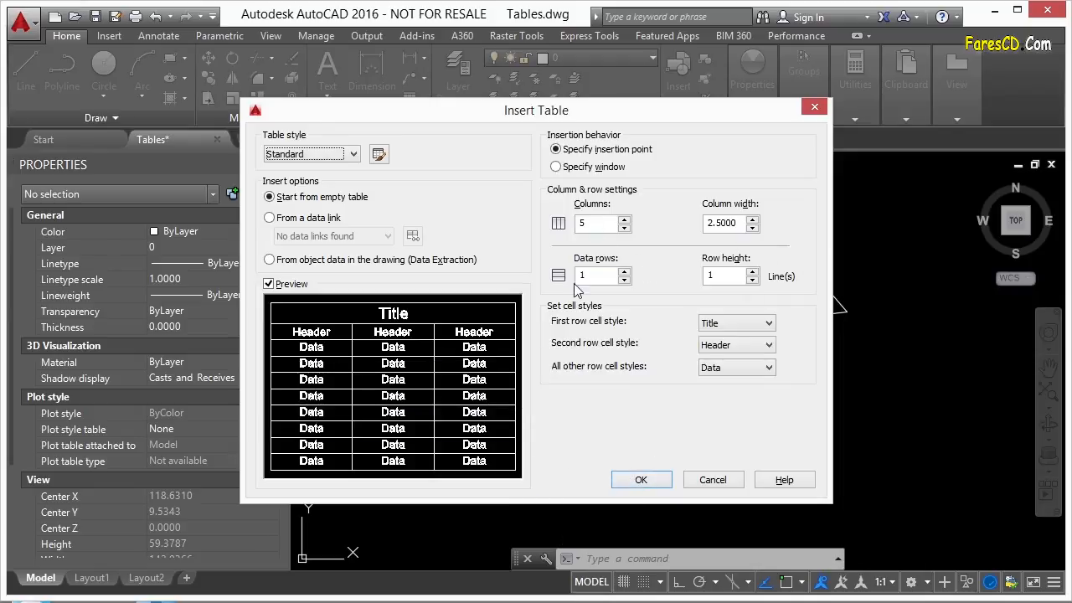
{"action": "left_click", "coordinate": [641, 481]}
{"action": "scroll", "coordinate": [538, 214], "scroll_direction": "up", "scroll_amount": 4}
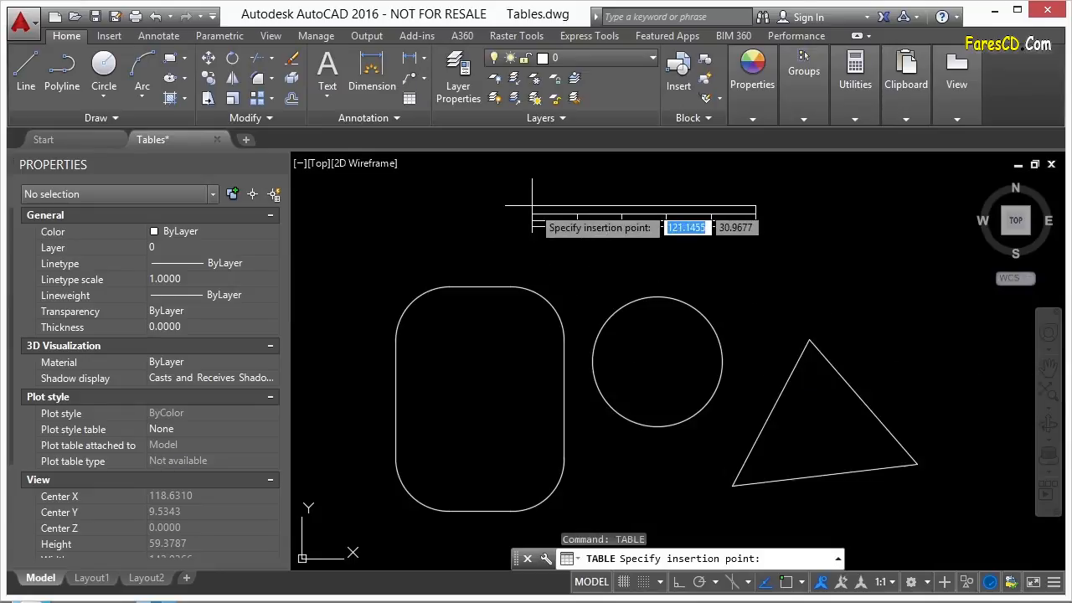
{"action": "left_click", "coordinate": [532, 216]}
{"action": "left_click", "coordinate": [611, 250]}
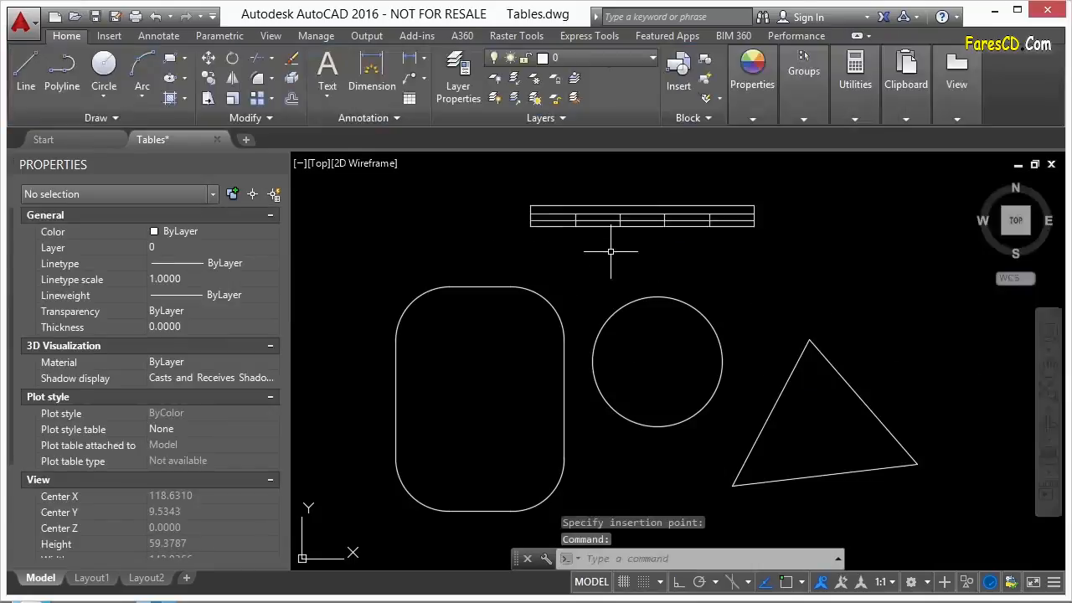
Add two rows below row 3 of the new table and clear the selection.
{"action": "left_click", "coordinate": [618, 225]}
{"action": "scroll", "coordinate": [572, 226], "scroll_direction": "up", "scroll_amount": 1}
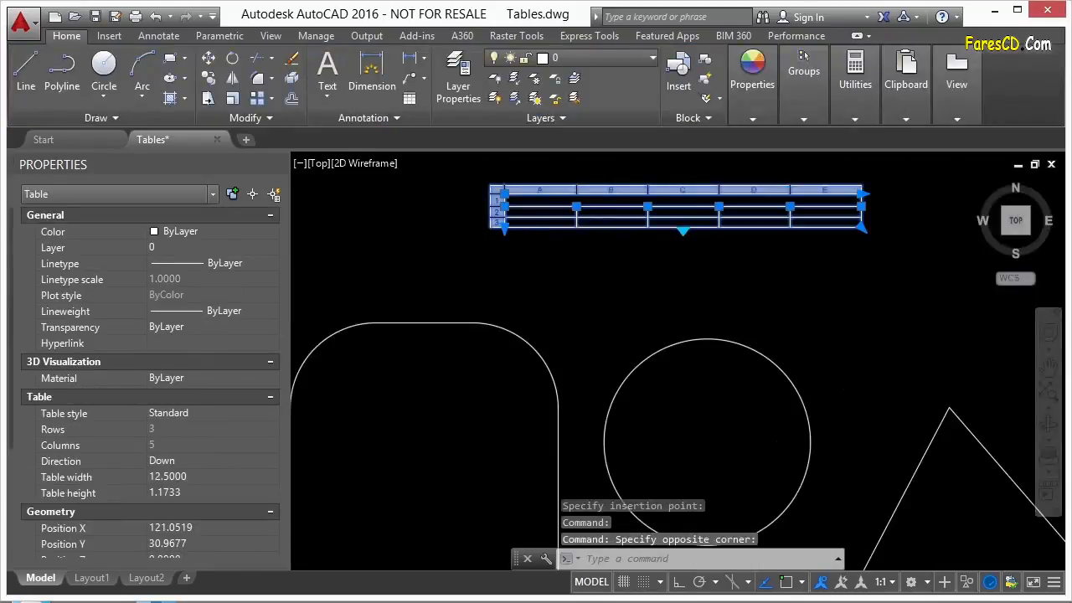
{"action": "scroll", "coordinate": [499, 224], "scroll_direction": "up", "scroll_amount": 2}
{"action": "left_click", "coordinate": [490, 225]}
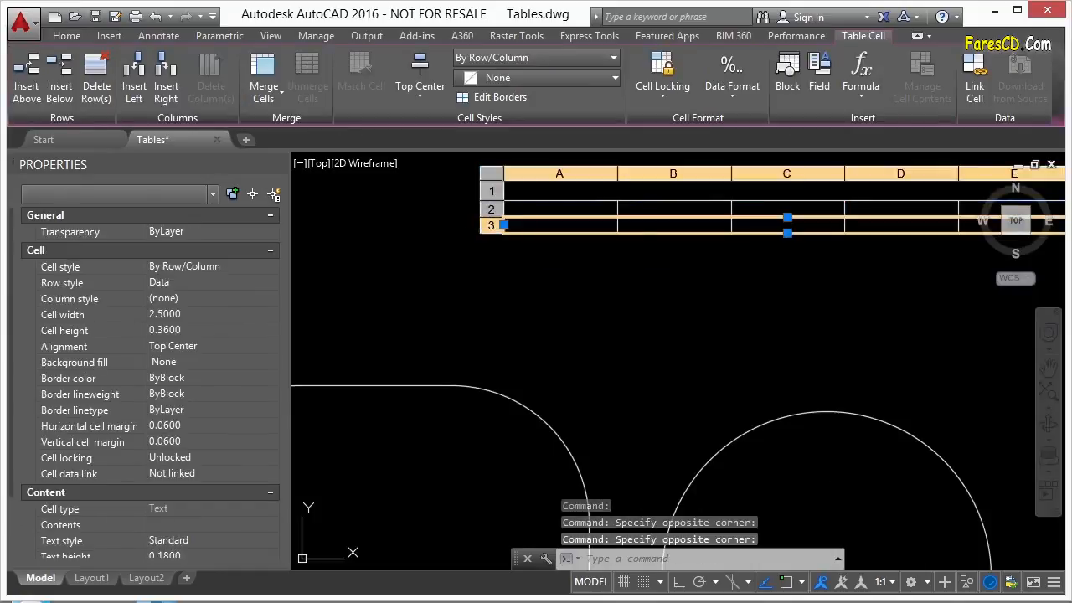
{"action": "right_click", "coordinate": [490, 226]}
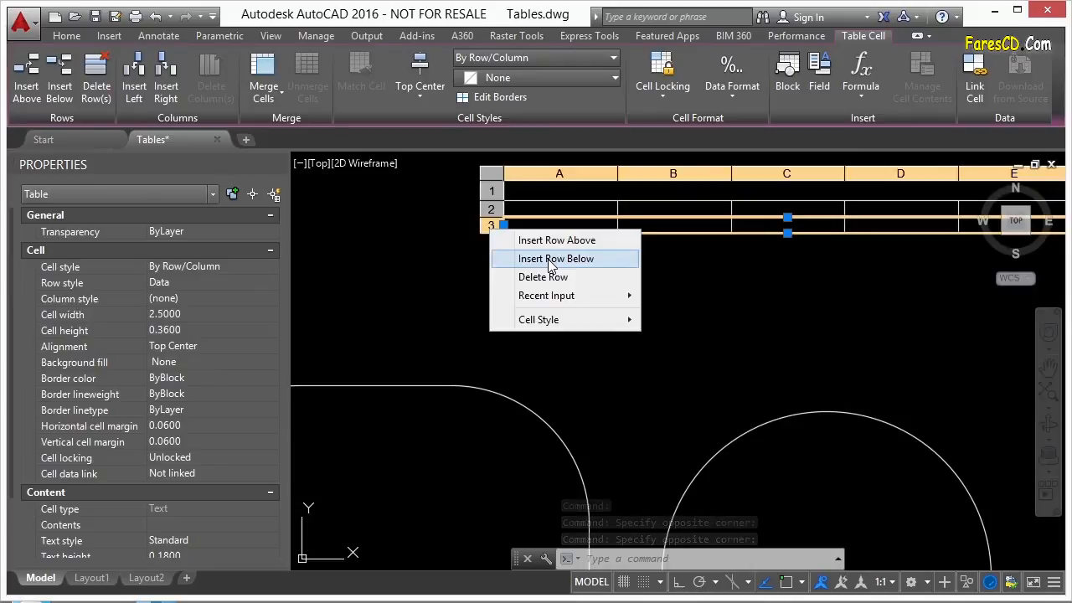
{"action": "left_click", "coordinate": [550, 264]}
{"action": "right_click", "coordinate": [493, 244]}
{"action": "left_click", "coordinate": [511, 271]}
{"action": "key", "text": "Escape"}
{"action": "scroll", "coordinate": [522, 263], "scroll_direction": "down", "scroll_amount": 1}
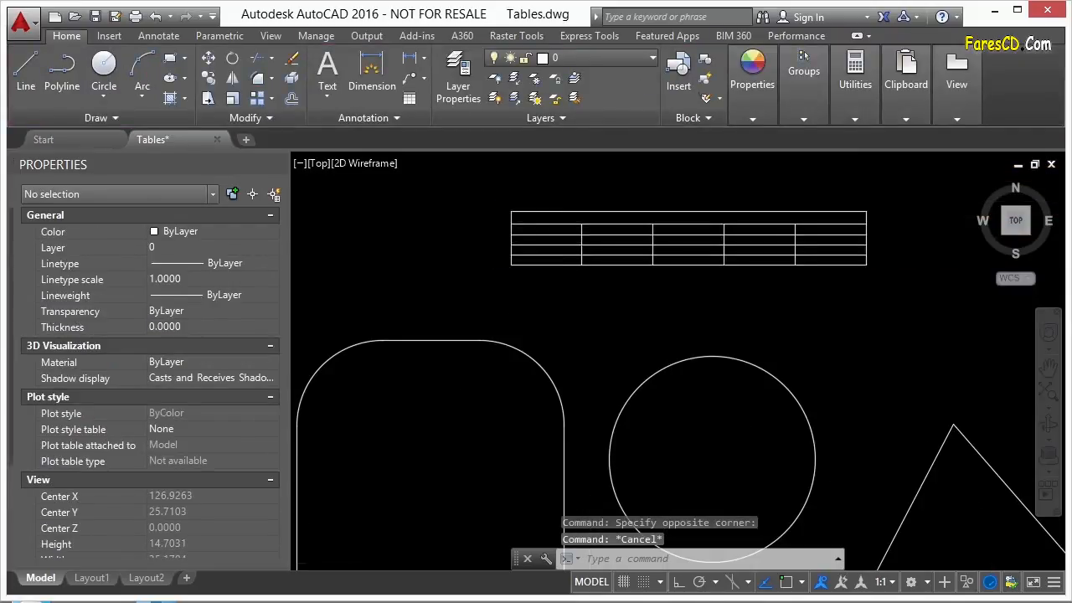
Enter the header text "area" in cell A2 of the new table.
{"action": "scroll", "coordinate": [561, 239], "scroll_direction": "up", "scroll_amount": 3}
{"action": "left_click", "coordinate": [556, 215]}
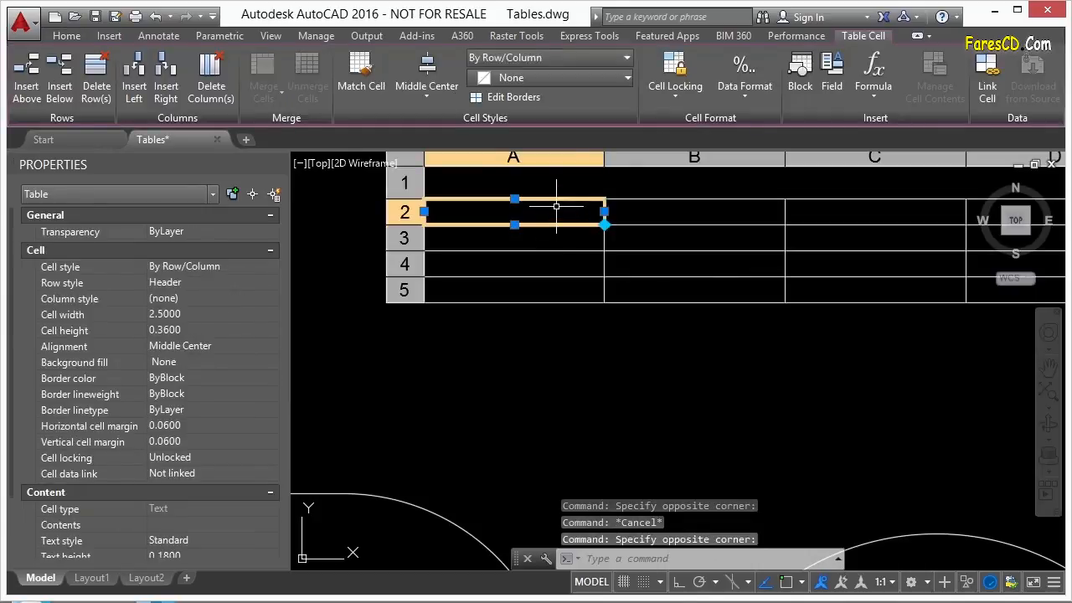
{"action": "type", "text": "area"}
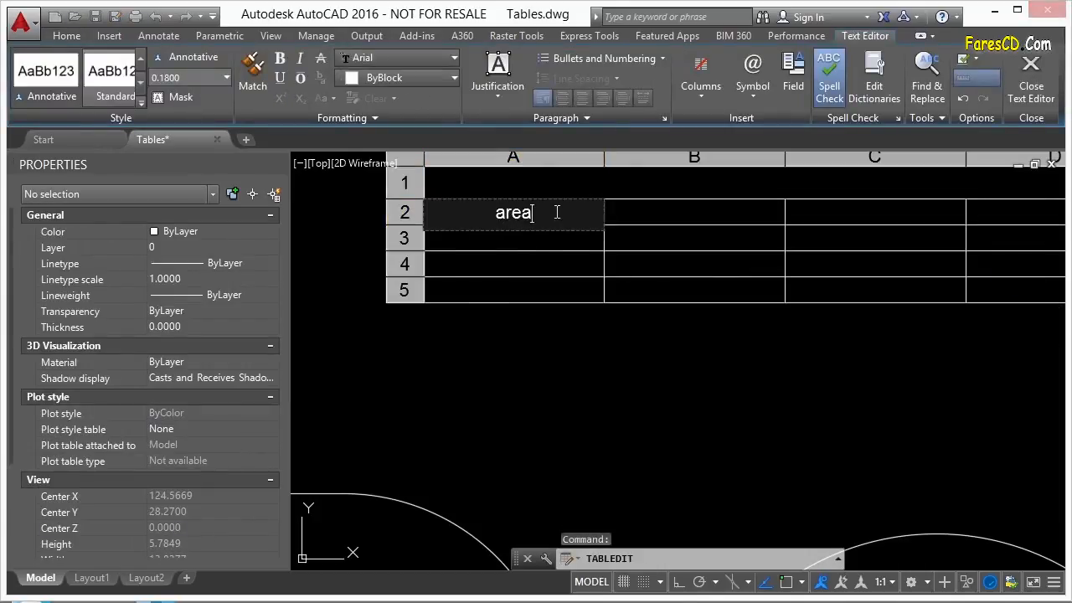
{"action": "left_click", "coordinate": [539, 250]}
Open cell A3 for text editing and start a field from the Objects category using the Object field name.
{"action": "left_click", "coordinate": [539, 237]}
{"action": "double_click", "coordinate": [539, 237]}
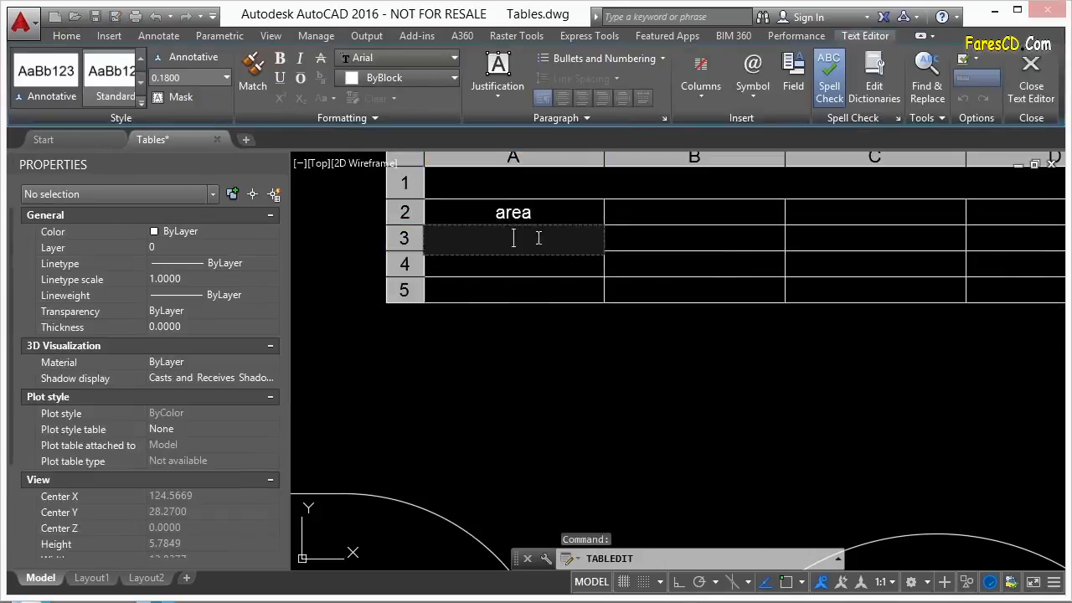
{"action": "right_click", "coordinate": [526, 239]}
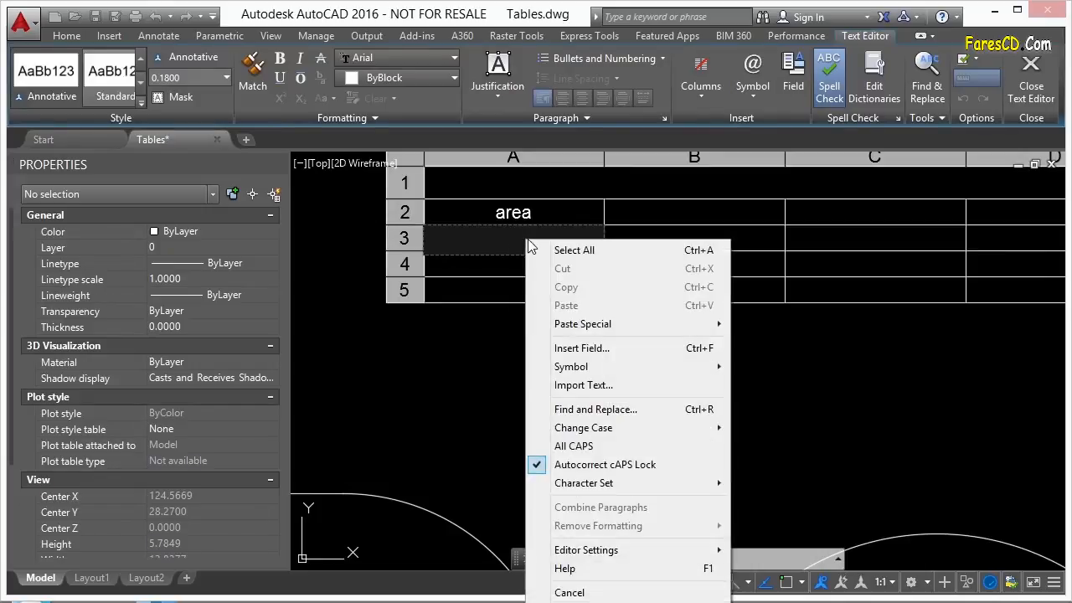
{"action": "left_click", "coordinate": [599, 347]}
{"action": "left_click", "coordinate": [419, 135]}
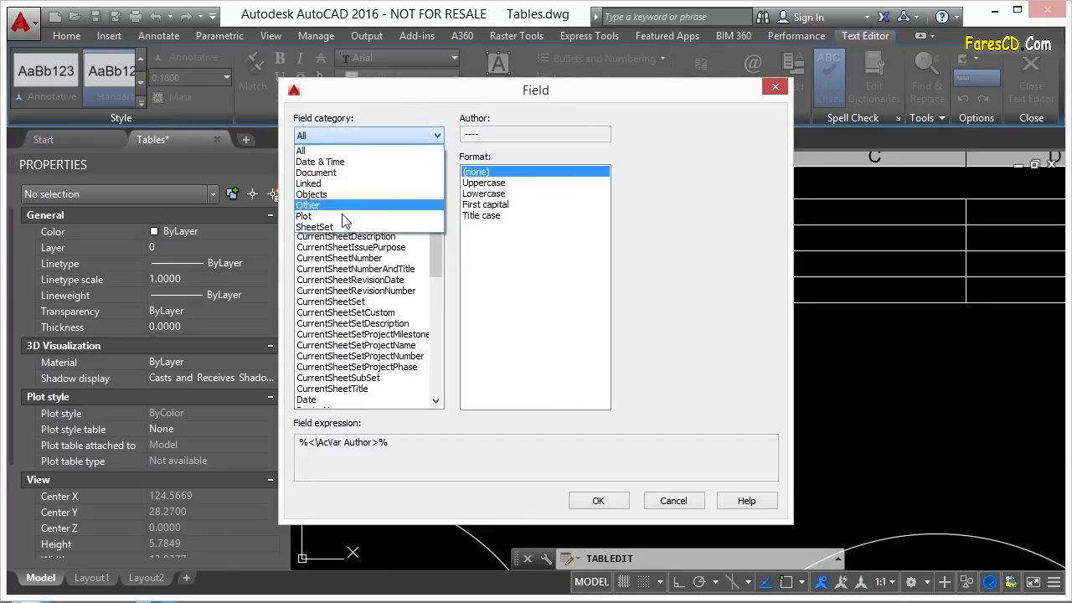
{"action": "left_click", "coordinate": [322, 198]}
{"action": "left_click", "coordinate": [320, 205]}
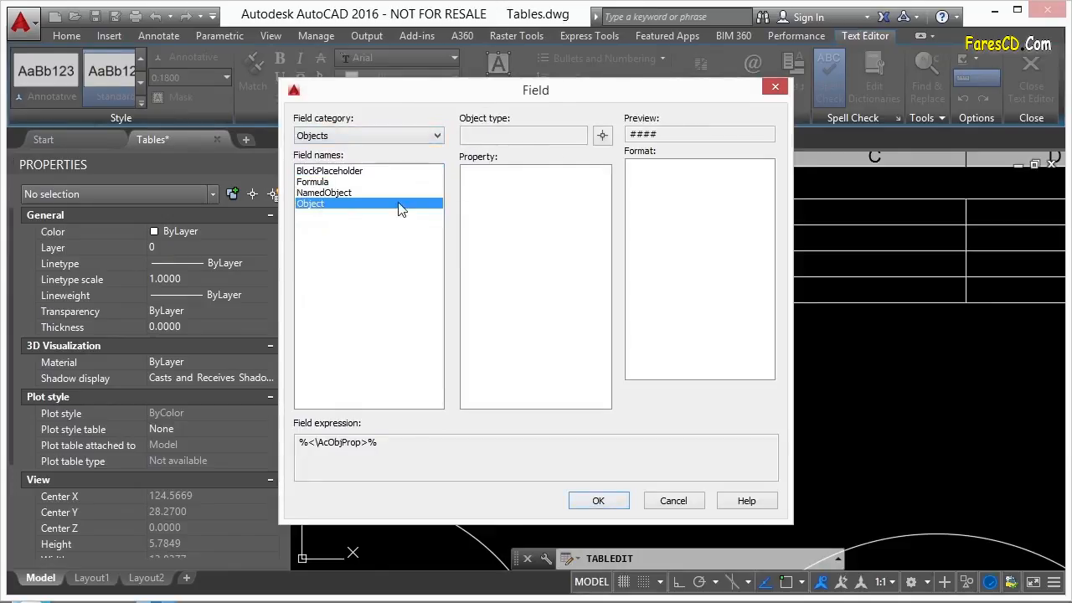
Link the field in cell A3 to the rounded rectangle's Area in Decimal format and finish editing the cell.
{"action": "left_click", "coordinate": [602, 135]}
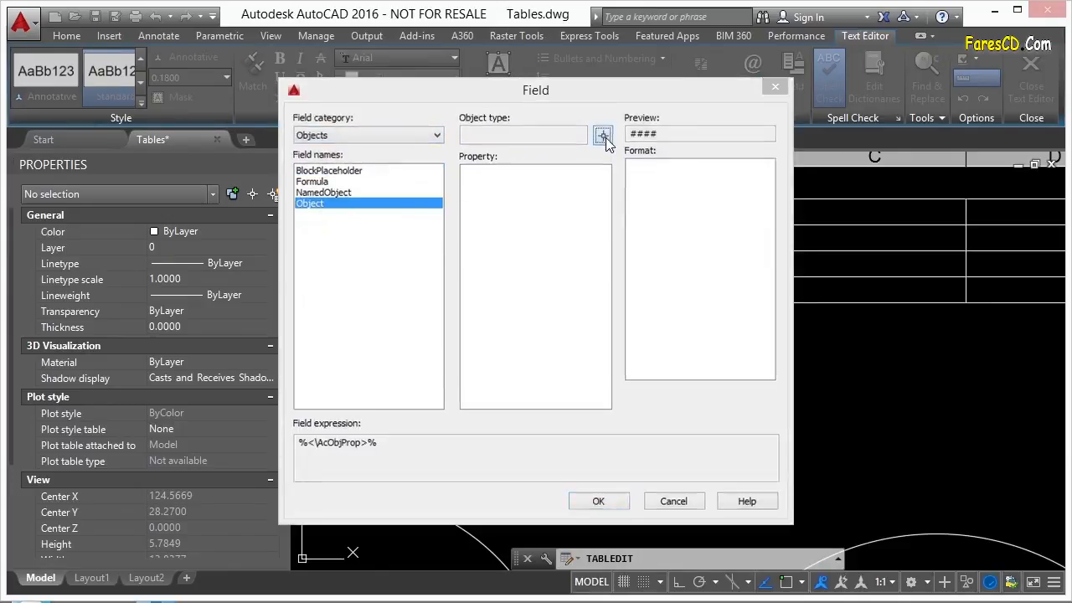
{"action": "scroll", "coordinate": [588, 181], "scroll_direction": "down", "scroll_amount": 5}
{"action": "left_click", "coordinate": [518, 265]}
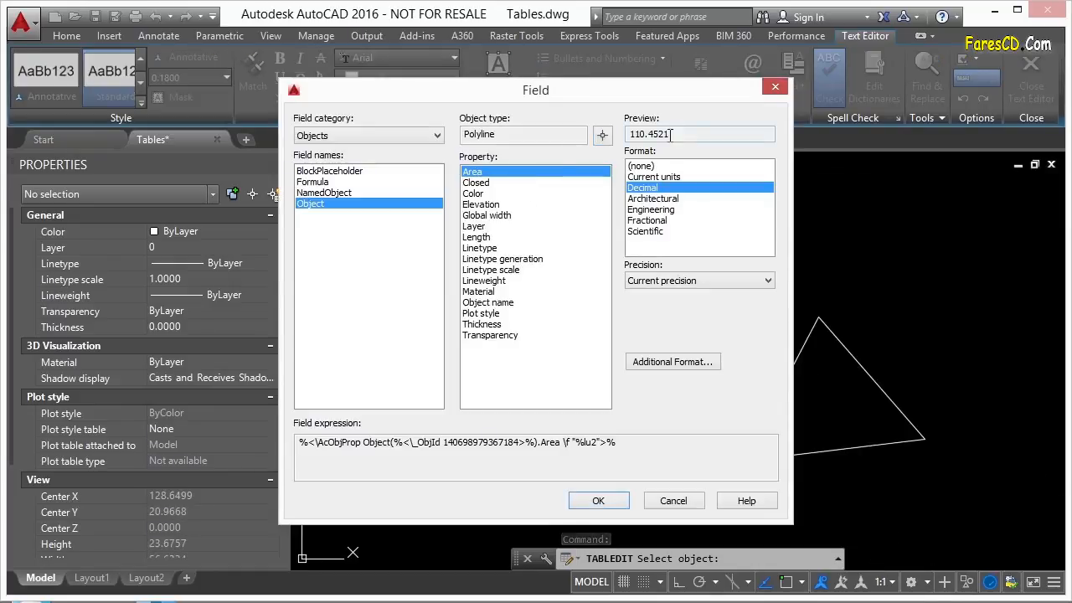
{"action": "left_click", "coordinate": [600, 501]}
{"action": "left_click", "coordinate": [601, 240]}
{"action": "scroll", "coordinate": [563, 200], "scroll_direction": "up", "scroll_amount": 7}
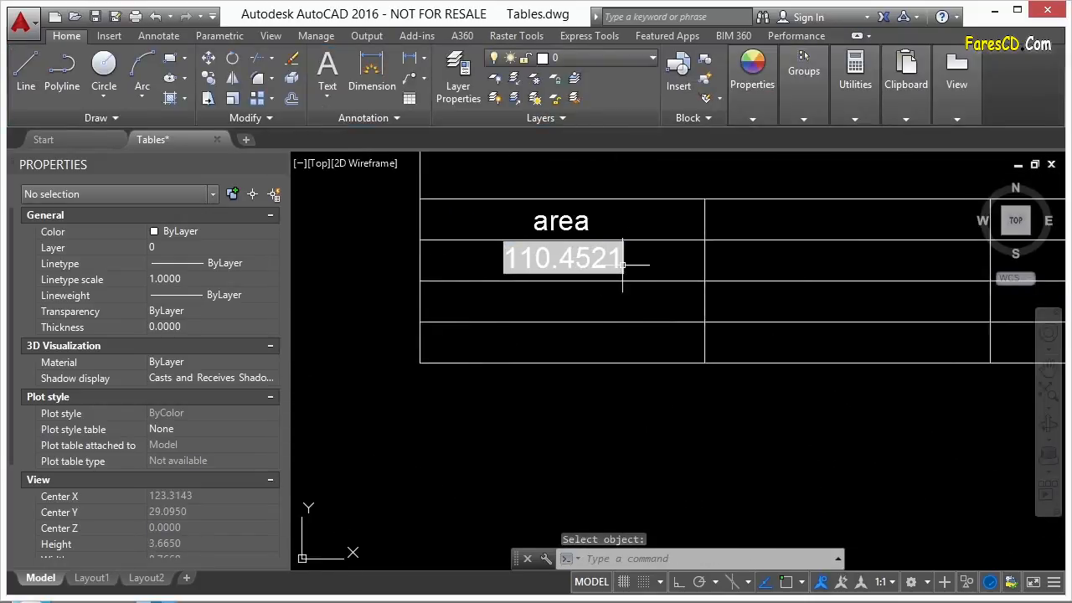
Insert an object field in cell A4 that shows the circle's Area in Decimal format.
{"action": "scroll", "coordinate": [603, 267], "scroll_direction": "down", "scroll_amount": 6}
{"action": "scroll", "coordinate": [618, 259], "scroll_direction": "up", "scroll_amount": 4}
{"action": "left_click", "coordinate": [622, 262]}
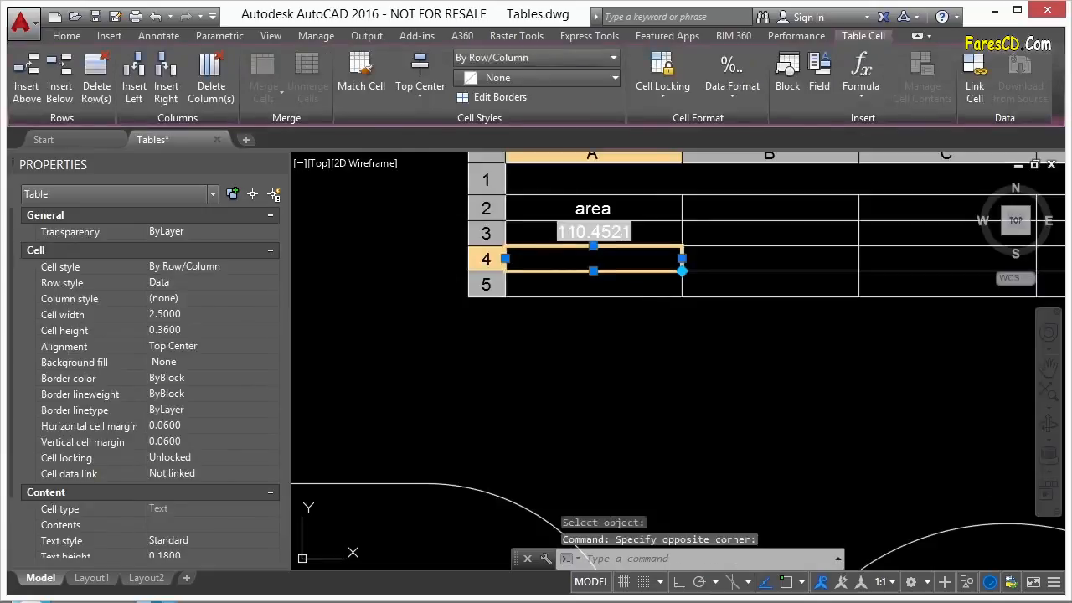
{"action": "double_click", "coordinate": [622, 261]}
{"action": "right_click", "coordinate": [623, 261]}
{"action": "left_click", "coordinate": [694, 370]}
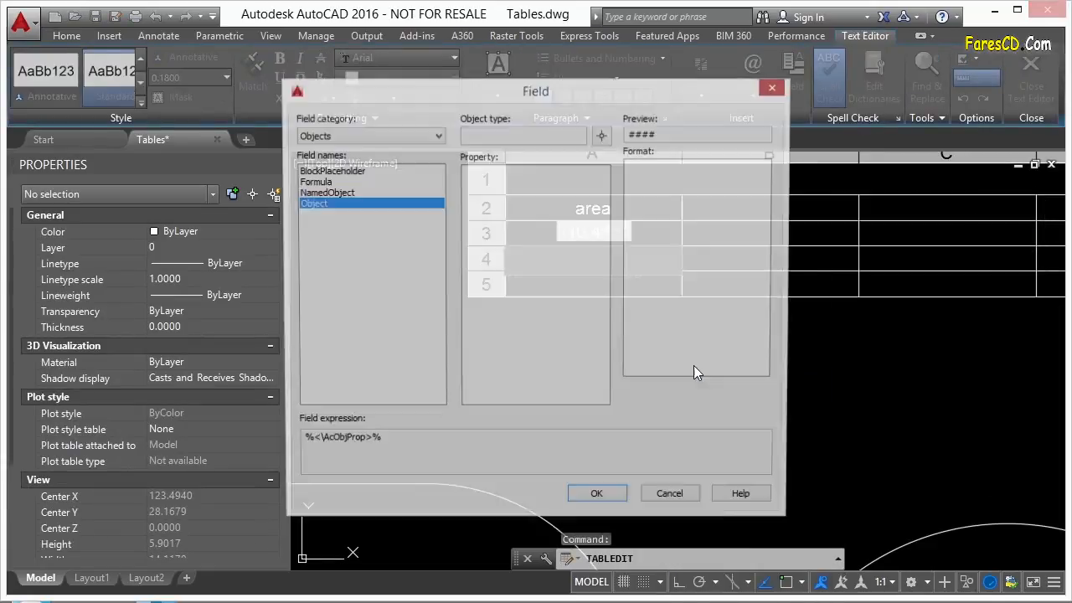
{"action": "left_click", "coordinate": [602, 136]}
{"action": "scroll", "coordinate": [663, 340], "scroll_direction": "down", "scroll_amount": 5}
{"action": "left_click", "coordinate": [725, 413]}
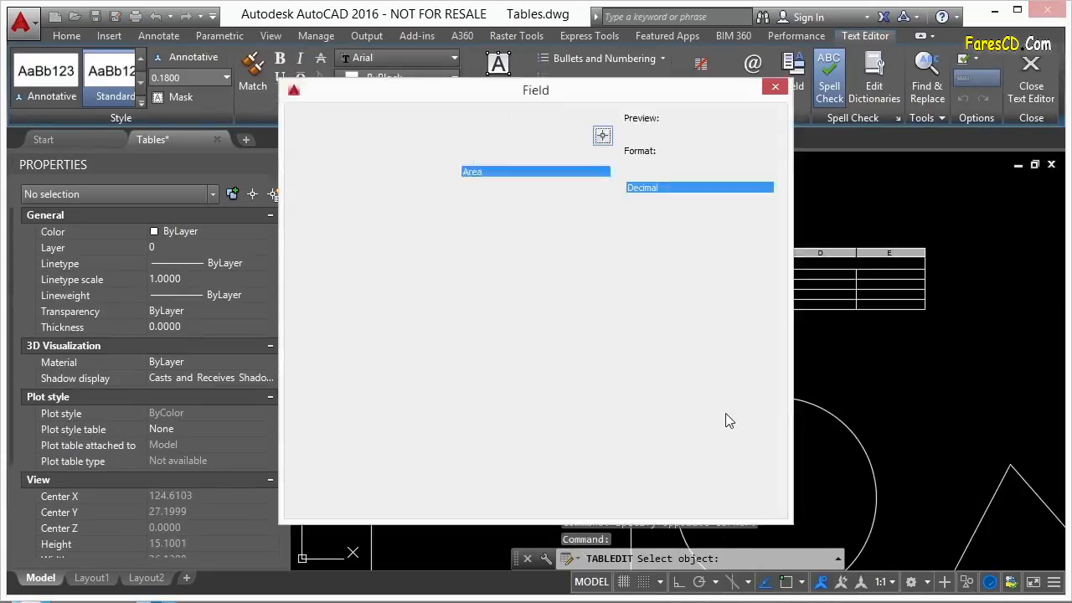
{"action": "left_click", "coordinate": [600, 534]}
{"action": "left_click", "coordinate": [600, 285]}
Insert an object field in cell A5 that shows the area of the triangle.
{"action": "double_click", "coordinate": [601, 280]}
{"action": "right_click", "coordinate": [602, 280]}
{"action": "left_click", "coordinate": [642, 321]}
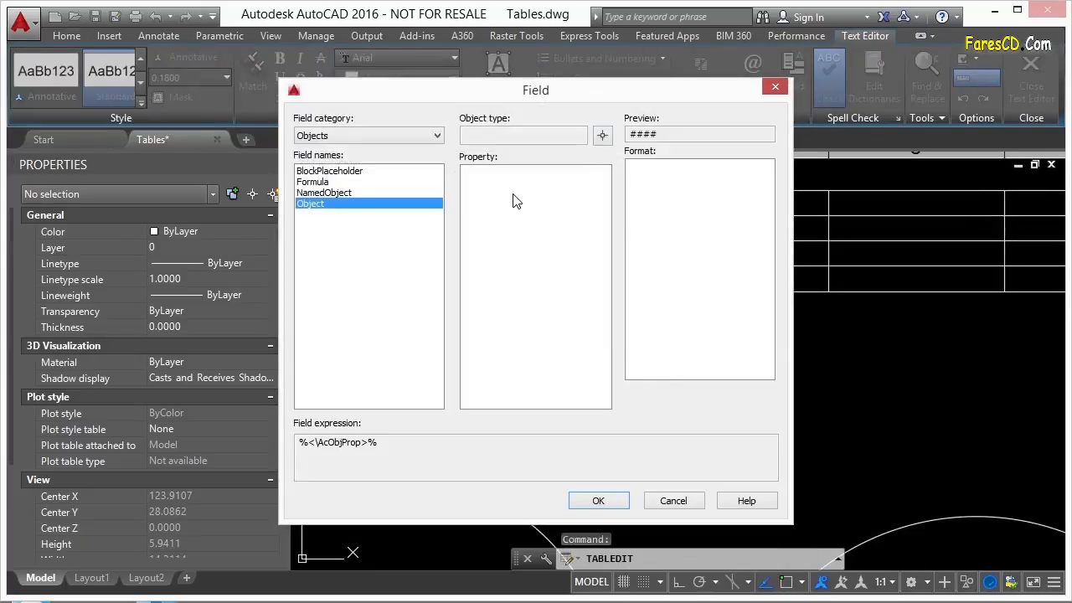
{"action": "left_click", "coordinate": [603, 137]}
{"action": "scroll", "coordinate": [436, 266], "scroll_direction": "down", "scroll_amount": 2}
{"action": "left_click", "coordinate": [873, 448]}
{"action": "left_click", "coordinate": [587, 506]}
{"action": "left_click", "coordinate": [541, 331]}
{"action": "scroll", "coordinate": [485, 251], "scroll_direction": "up", "scroll_amount": 6}
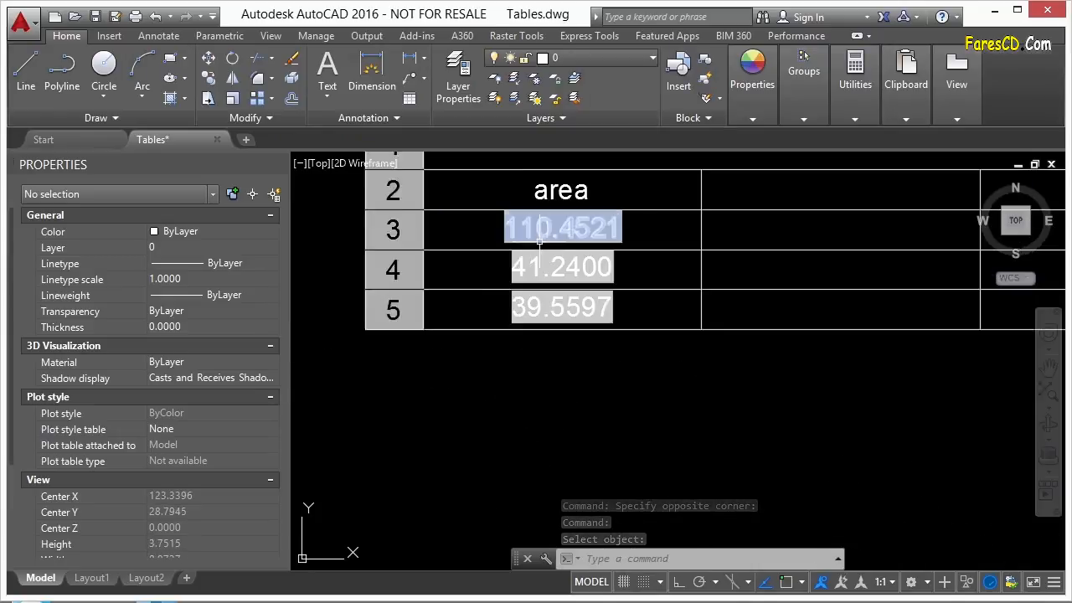
Insert a Sum formula in cell B3 over the cell range A3:A5 and finish editing the cell.
{"action": "left_click", "coordinate": [695, 250]}
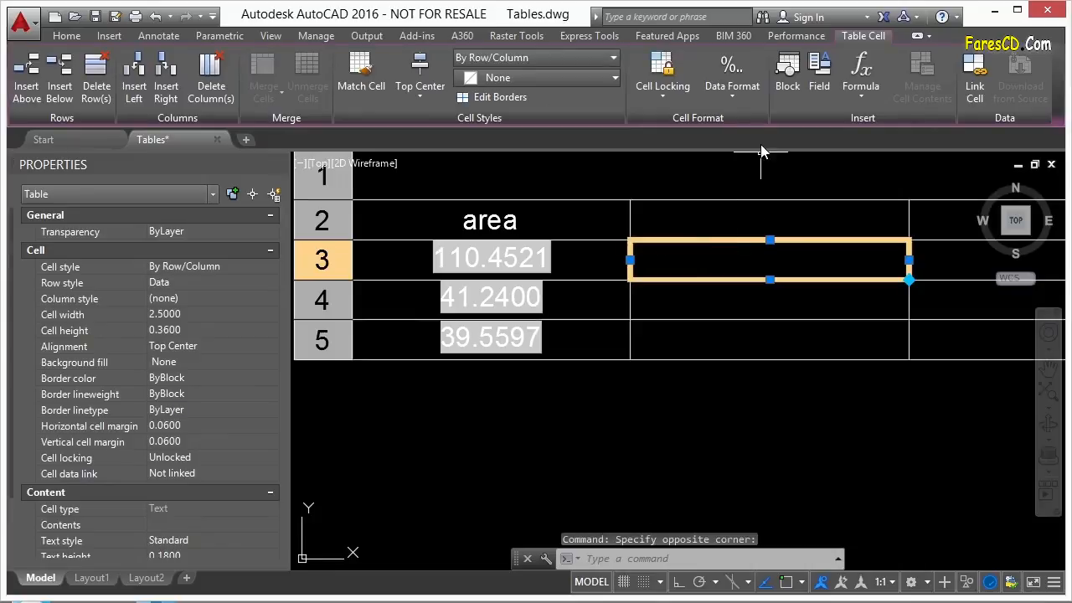
{"action": "left_click", "coordinate": [867, 93]}
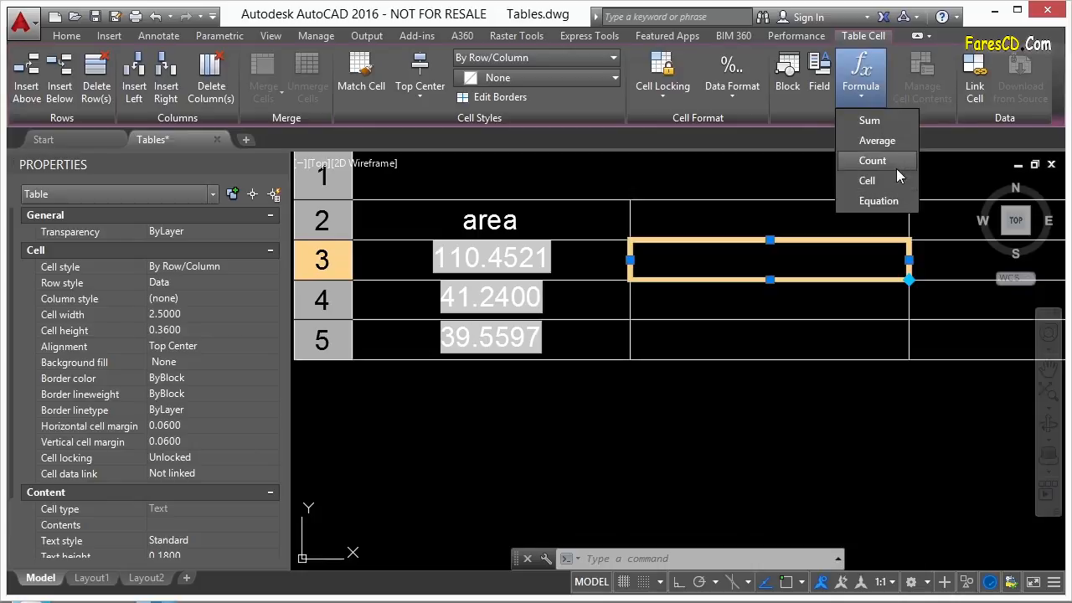
{"action": "left_click", "coordinate": [790, 259]}
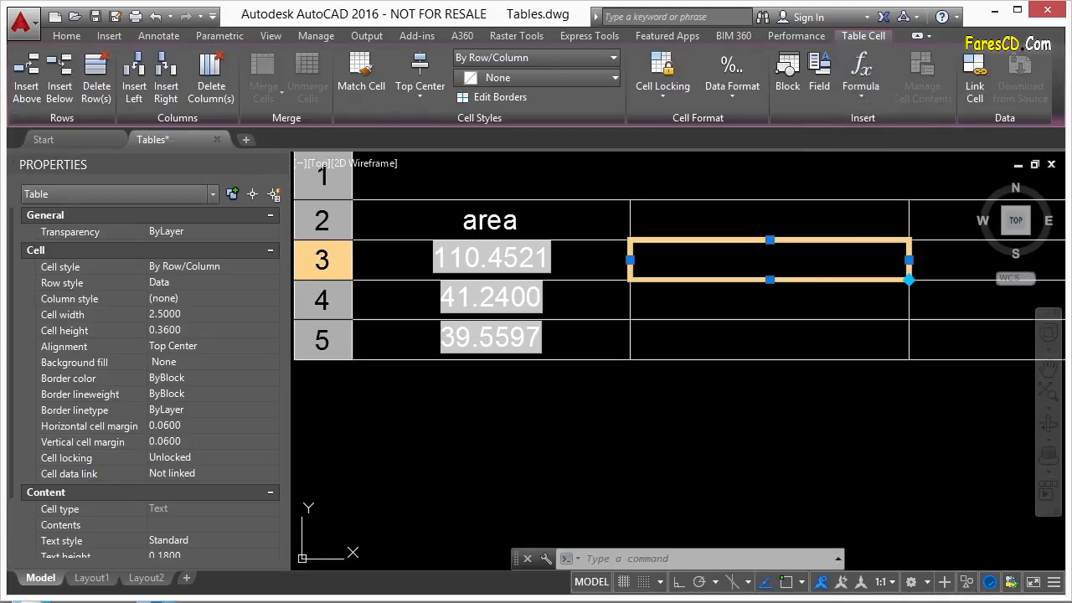
{"action": "right_click", "coordinate": [770, 263]}
{"action": "mouse_move", "coordinate": [890, 468]}
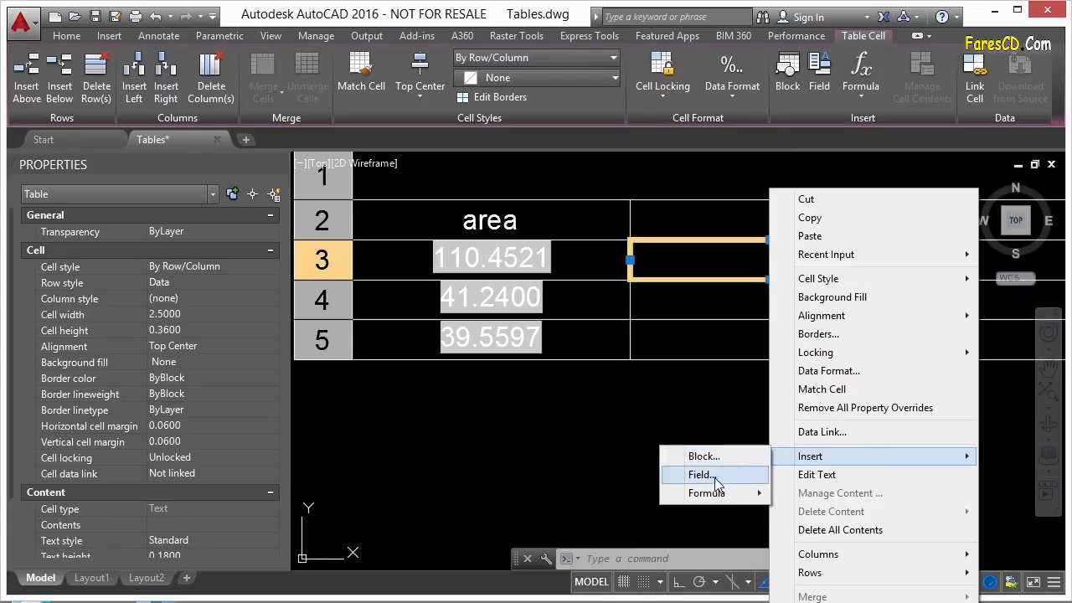
{"action": "mouse_move", "coordinate": [712, 493]}
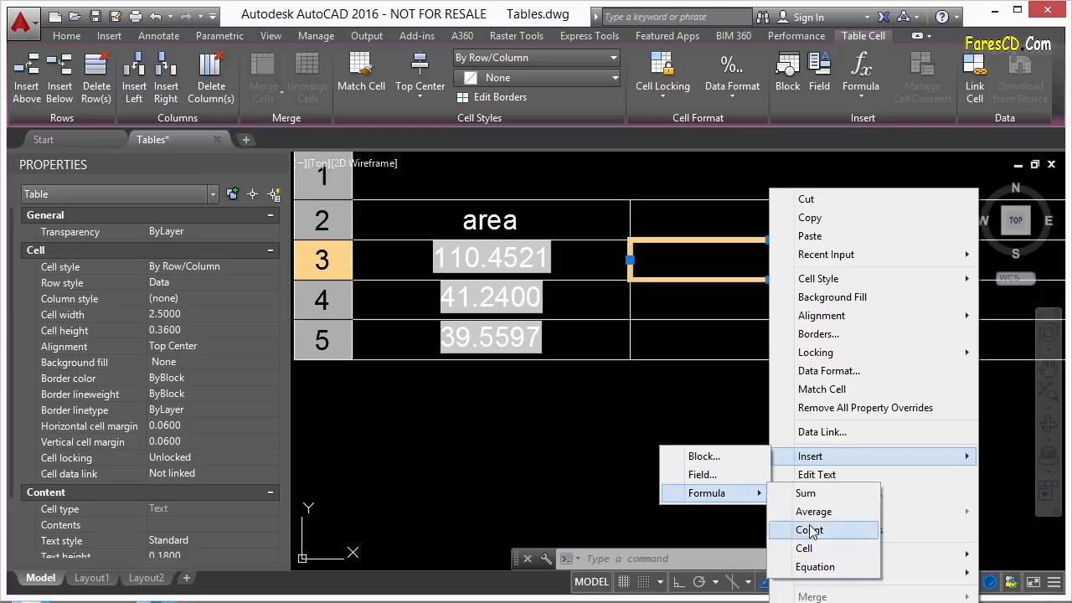
{"action": "left_click", "coordinate": [807, 494]}
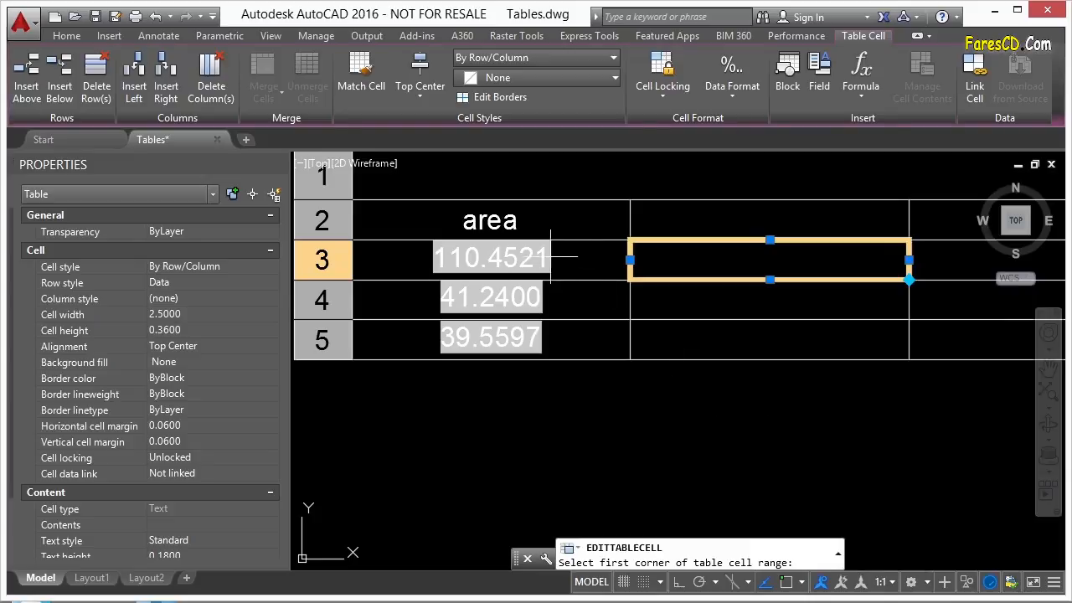
{"action": "left_click", "coordinate": [564, 257]}
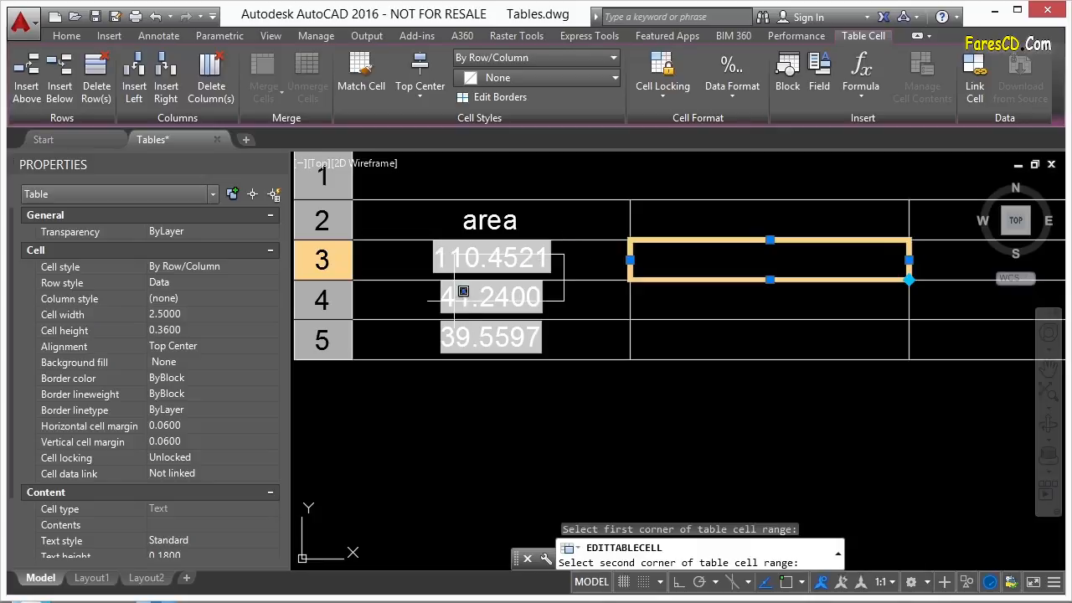
{"action": "left_click", "coordinate": [439, 326]}
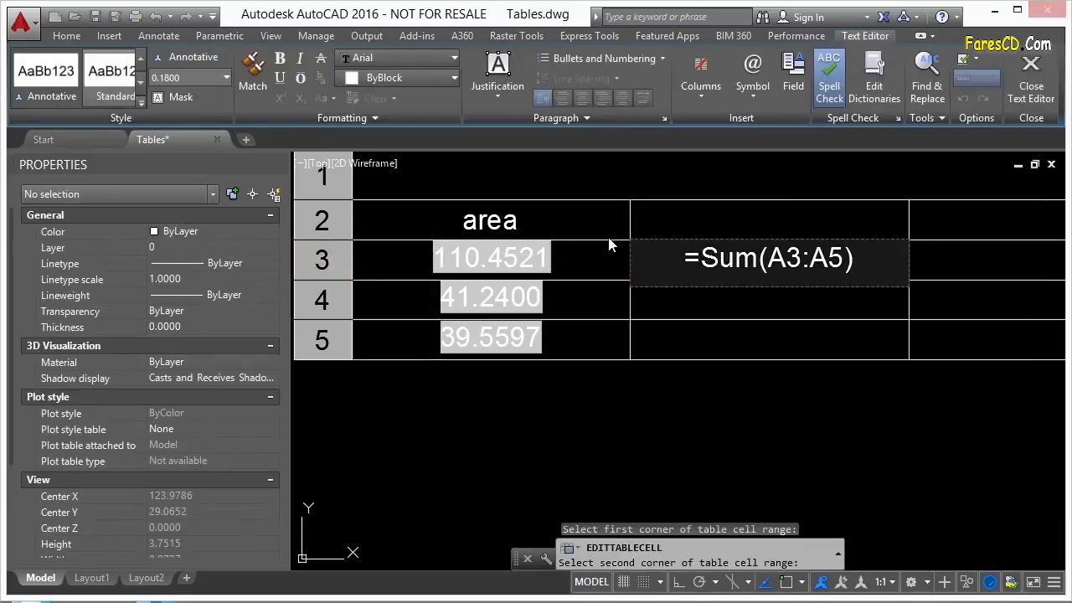
{"action": "left_click", "coordinate": [698, 423]}
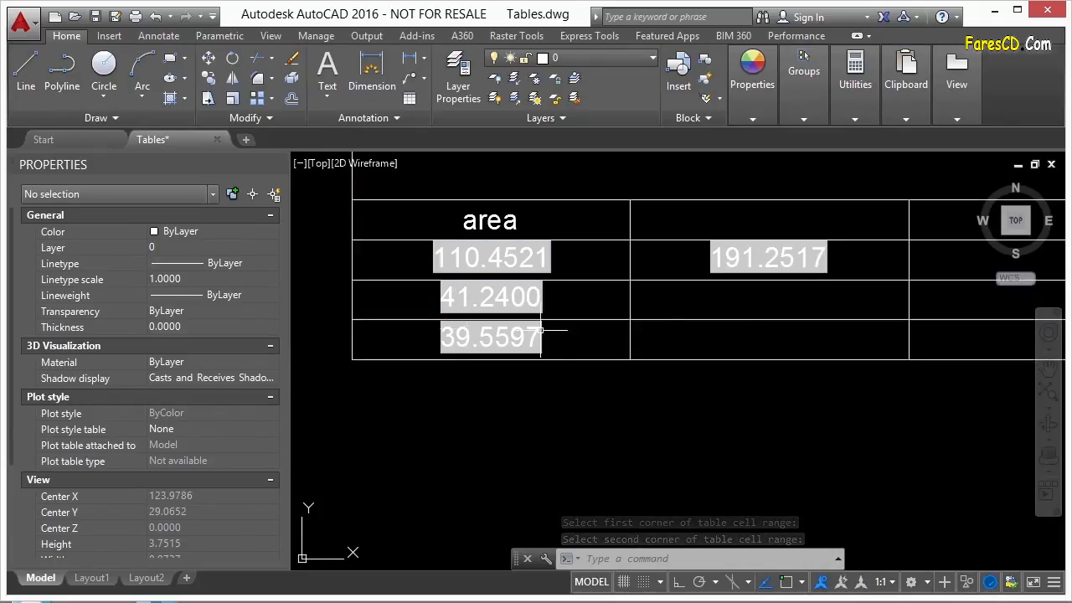
Insert an Average formula in cell B4 over the cell range A3:A5 and finish editing the cell.
{"action": "double_click", "coordinate": [764, 307]}
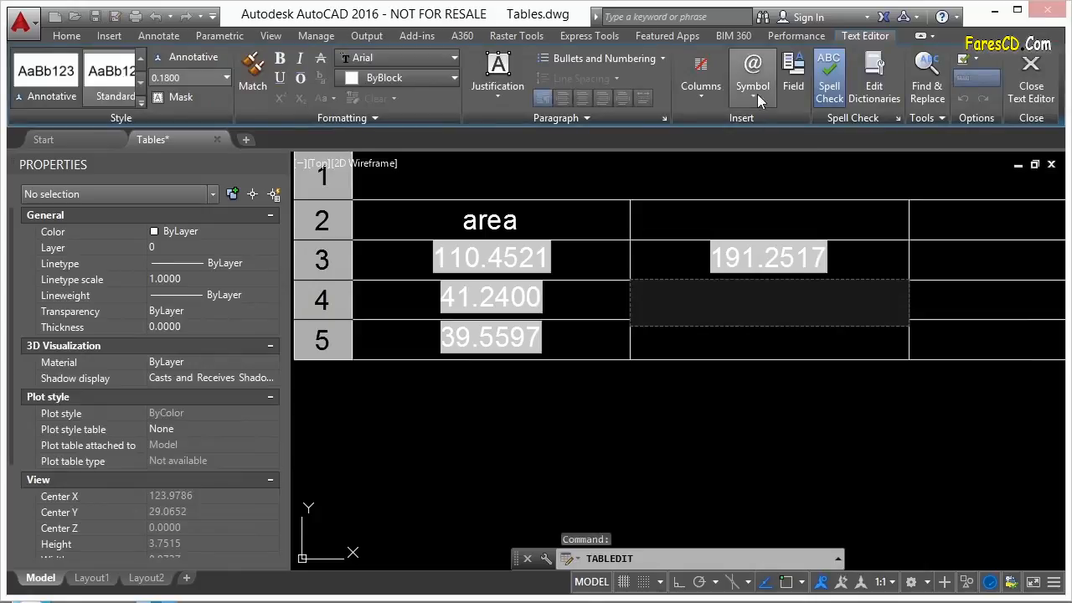
{"action": "right_click", "coordinate": [788, 307]}
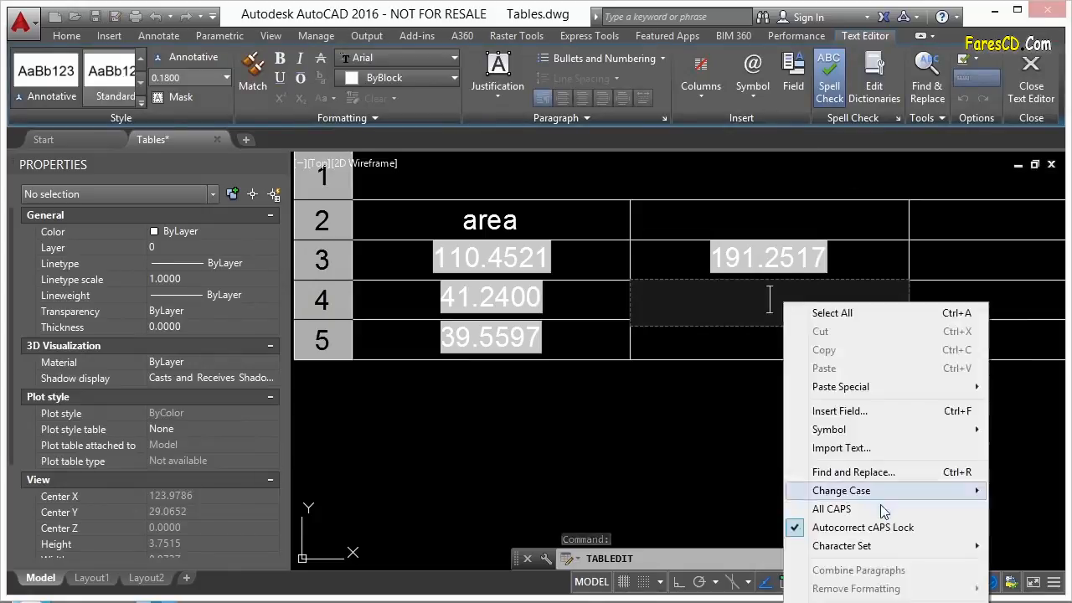
{"action": "left_click", "coordinate": [775, 301]}
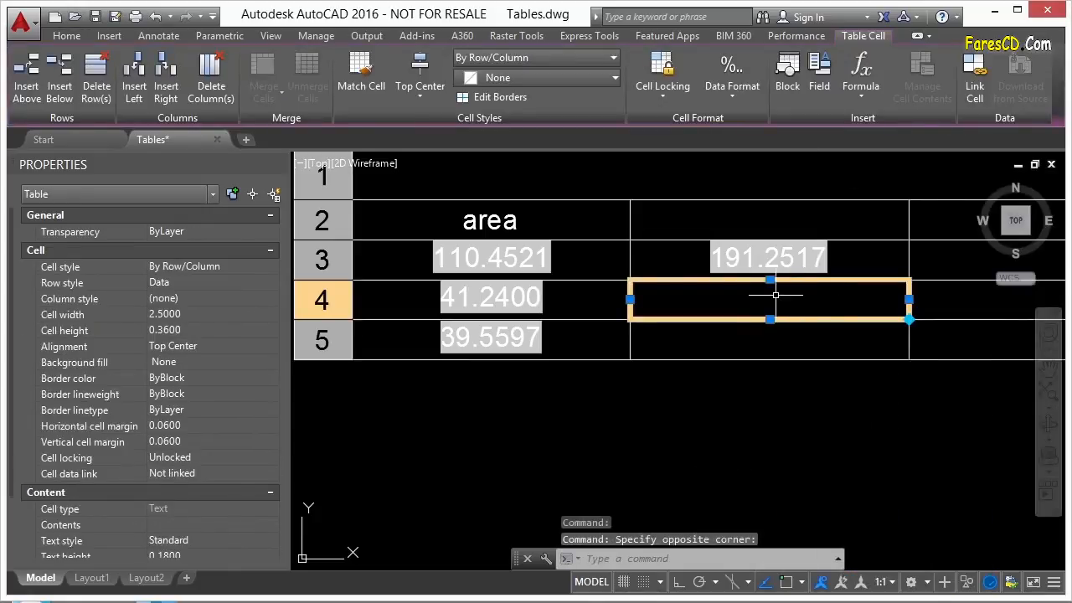
{"action": "right_click", "coordinate": [784, 296]}
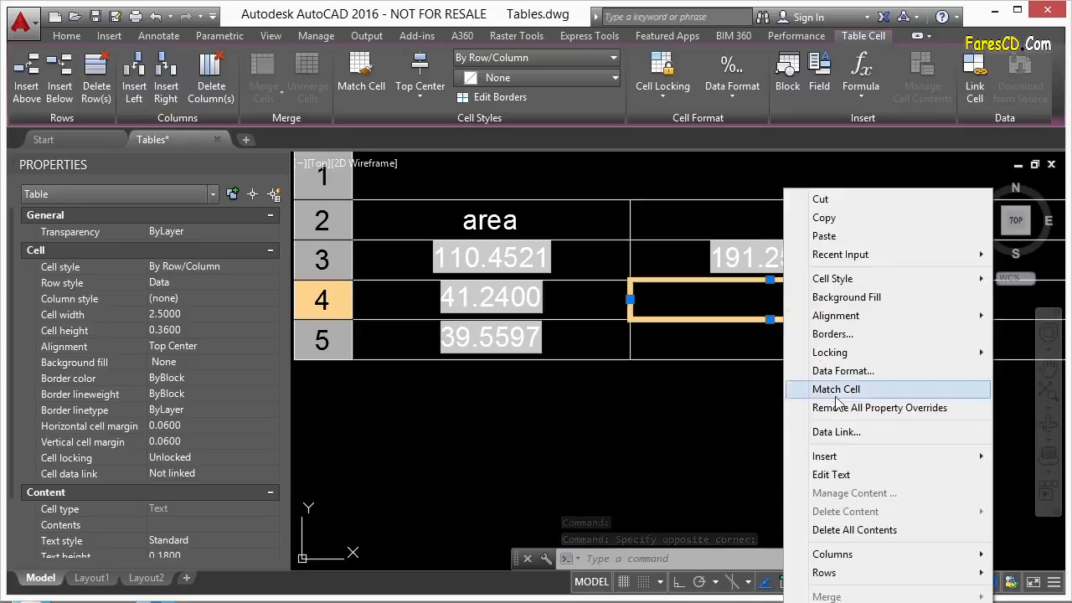
{"action": "mouse_move", "coordinate": [802, 457]}
{"action": "mouse_move", "coordinate": [742, 494]}
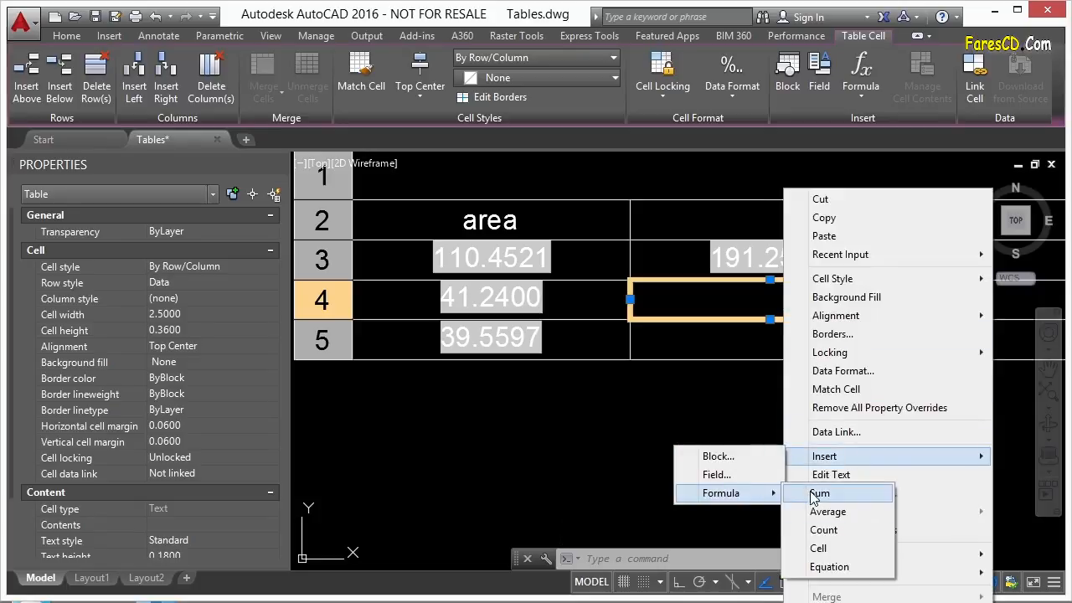
{"action": "left_click", "coordinate": [827, 512]}
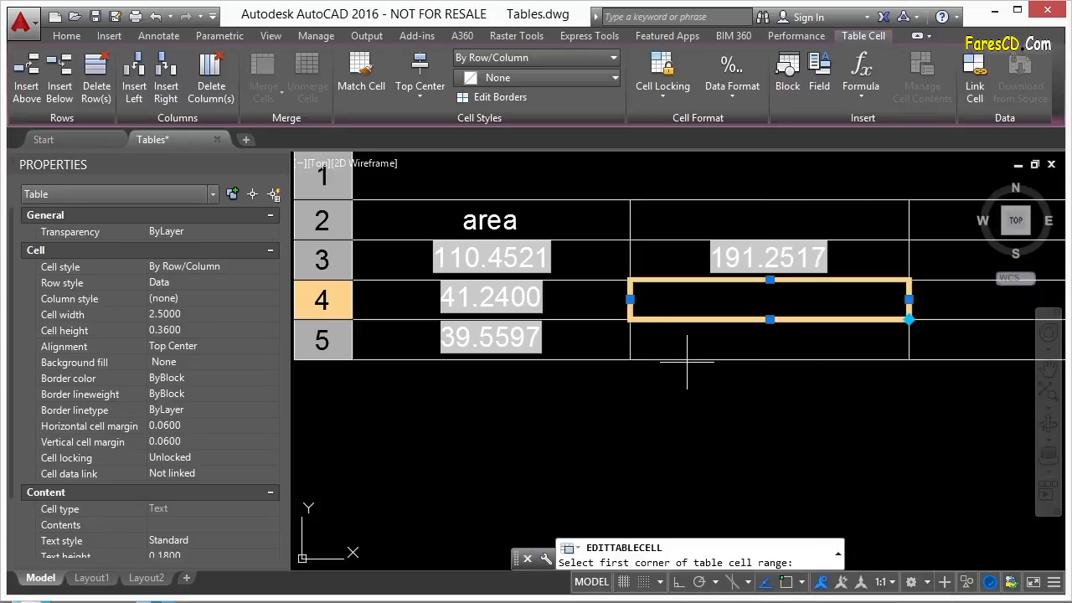
{"action": "left_click", "coordinate": [590, 245]}
{"action": "left_click", "coordinate": [436, 338]}
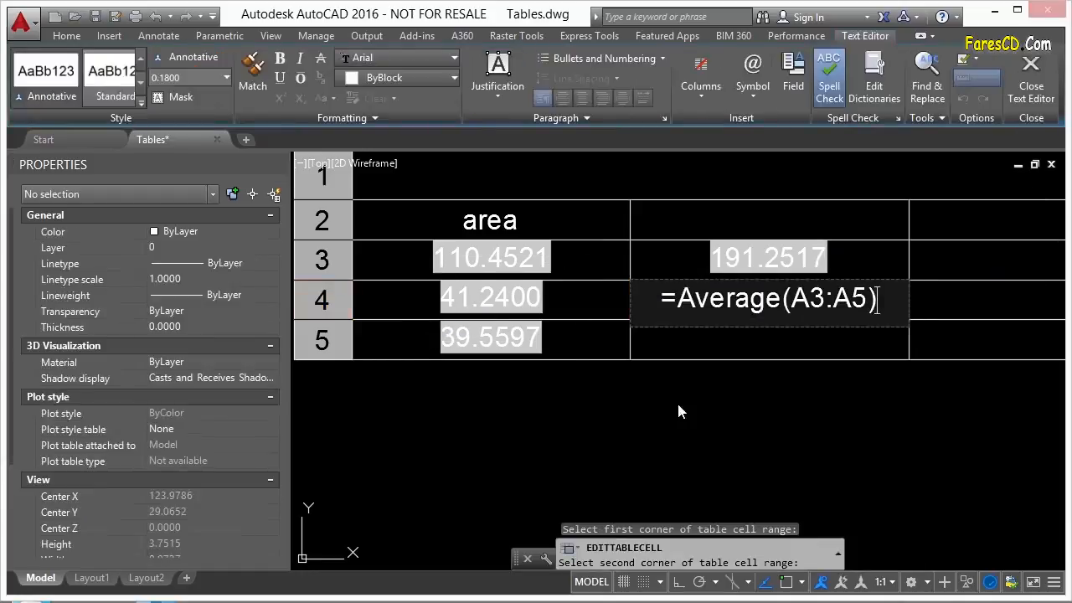
{"action": "key", "text": "Return"}
{"action": "left_click", "coordinate": [622, 424]}
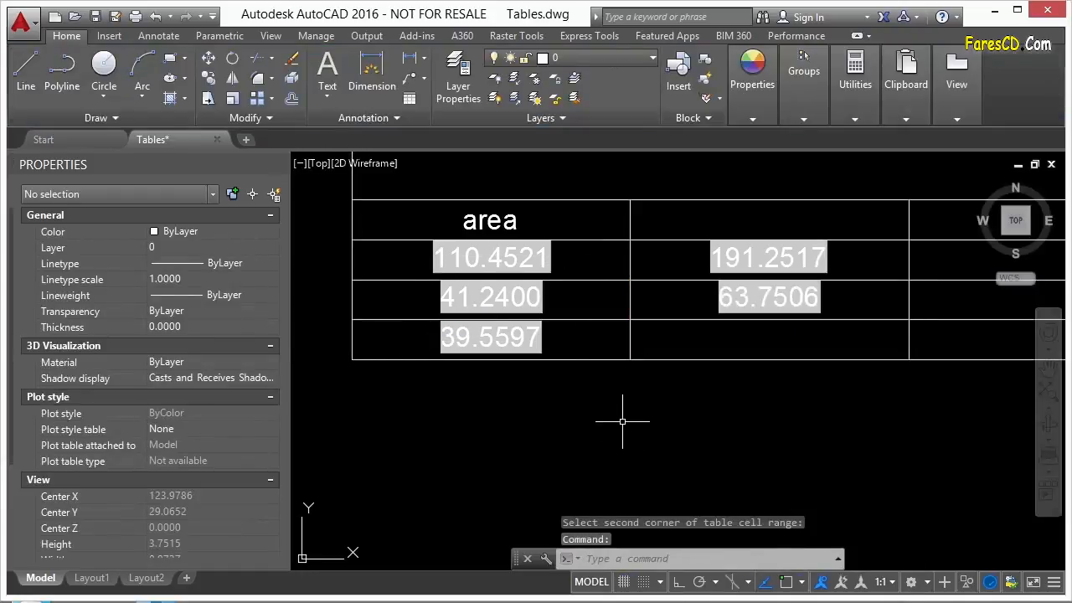
Reopen cell B4 to examine its formula, and leave the cell editor.
{"action": "double_click", "coordinate": [688, 292]}
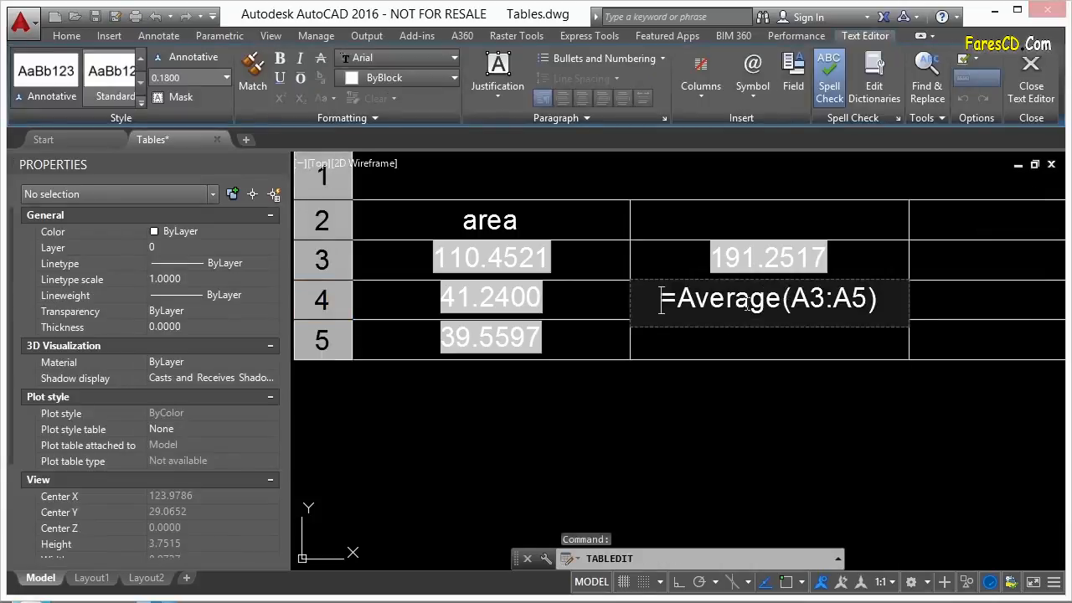
{"action": "left_click", "coordinate": [716, 383]}
{"action": "scroll", "coordinate": [536, 268], "scroll_direction": "down", "scroll_amount": 6}
{"action": "scroll", "coordinate": [536, 267], "scroll_direction": "down", "scroll_amount": 4}
{"action": "scroll", "coordinate": [631, 265], "scroll_direction": "down", "scroll_amount": 3}
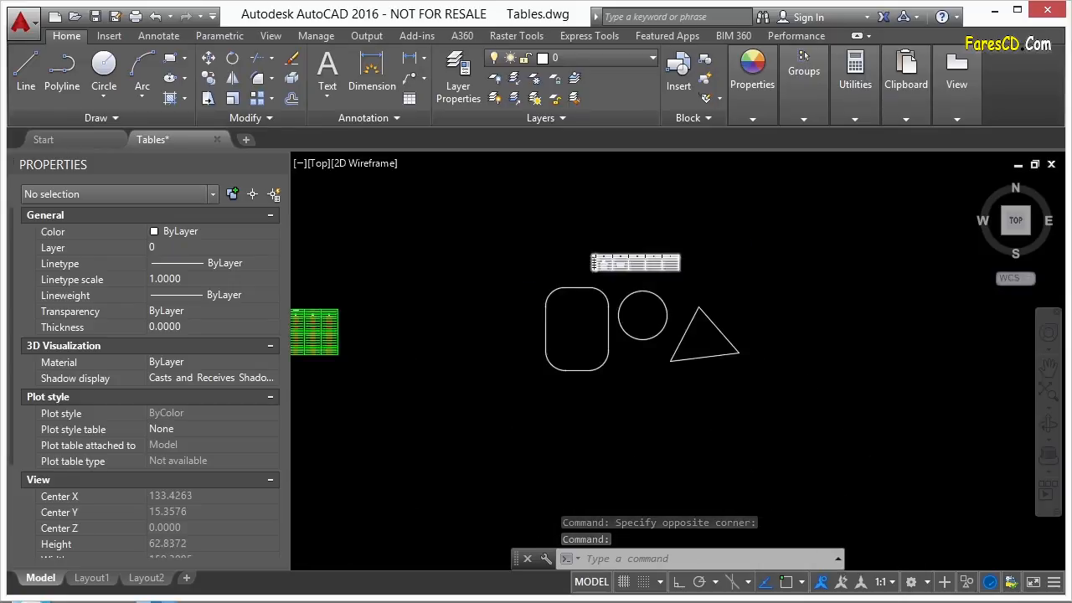
{"action": "scroll", "coordinate": [631, 265], "scroll_direction": "down", "scroll_amount": 1}
{"action": "middle_click_drag", "start_coordinate": [530, 353], "coordinate": [599, 318]}
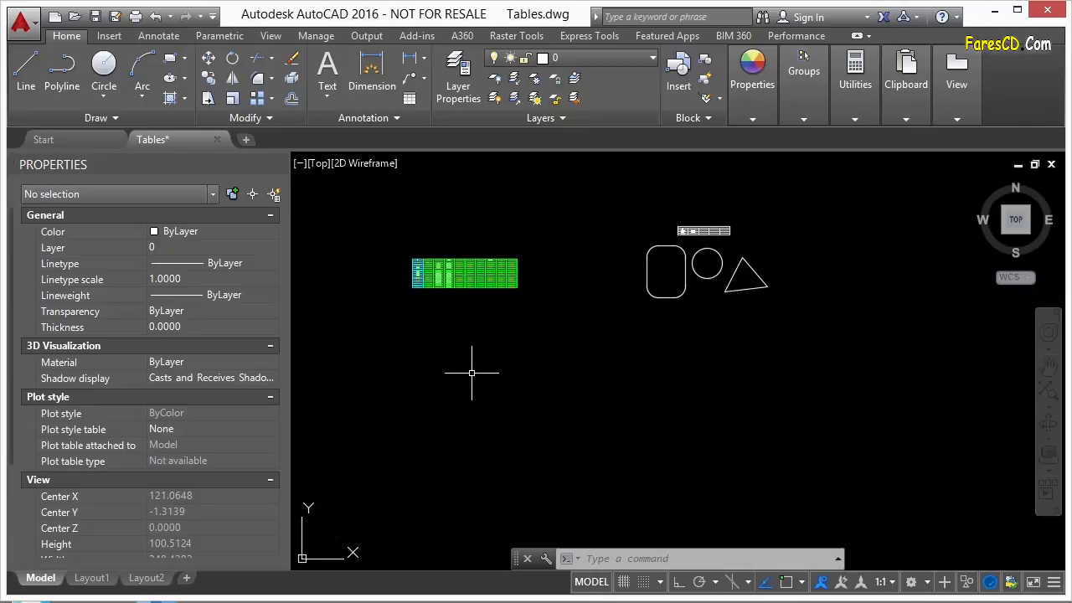
Switch to Excel and copy the cell range A1:J19 of Table1.csv.
{"action": "left_click", "coordinate": [374, 602]}
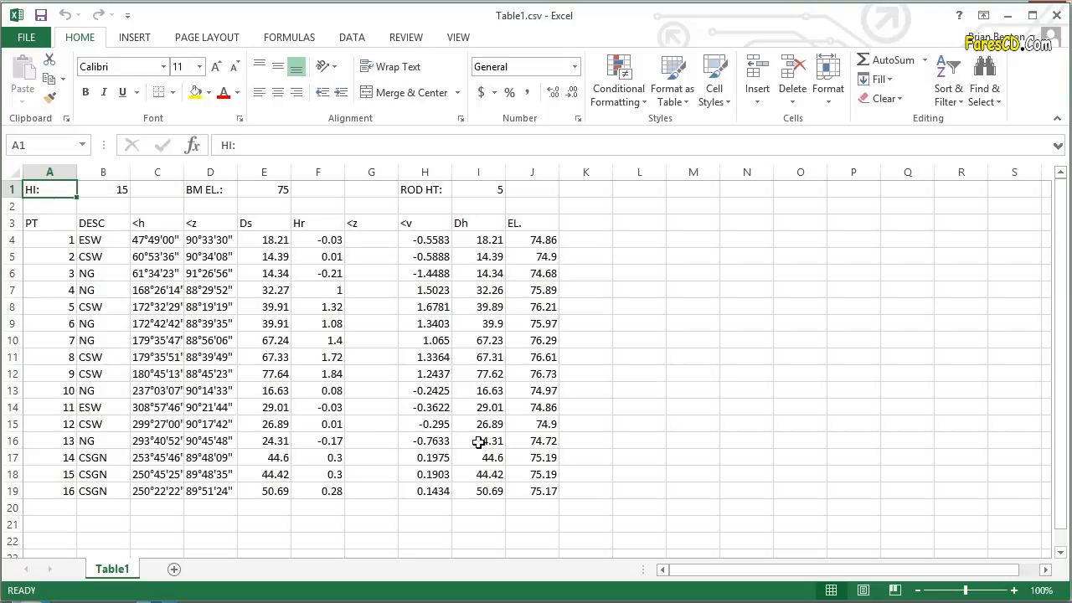
{"action": "left_click", "coordinate": [539, 492]}
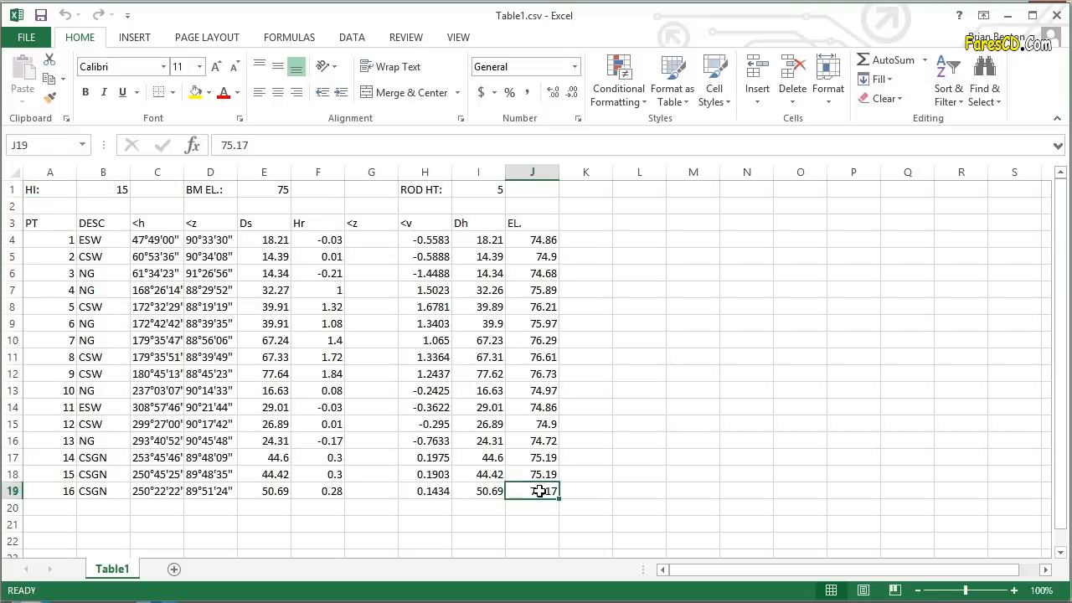
{"action": "left_click", "coordinate": [65, 195], "text": "shift"}
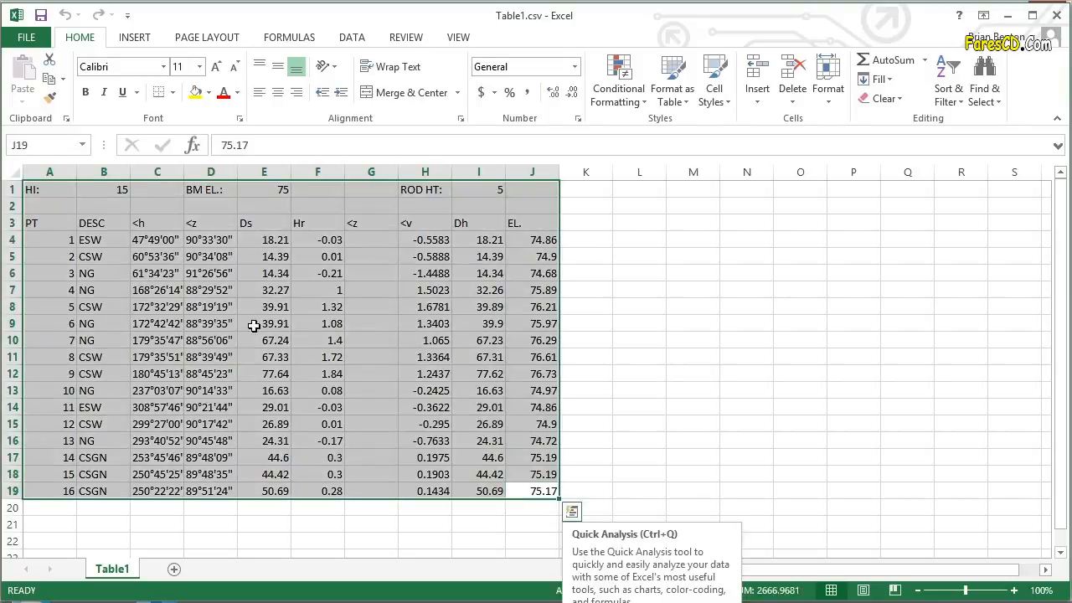
{"action": "right_click", "coordinate": [285, 307]}
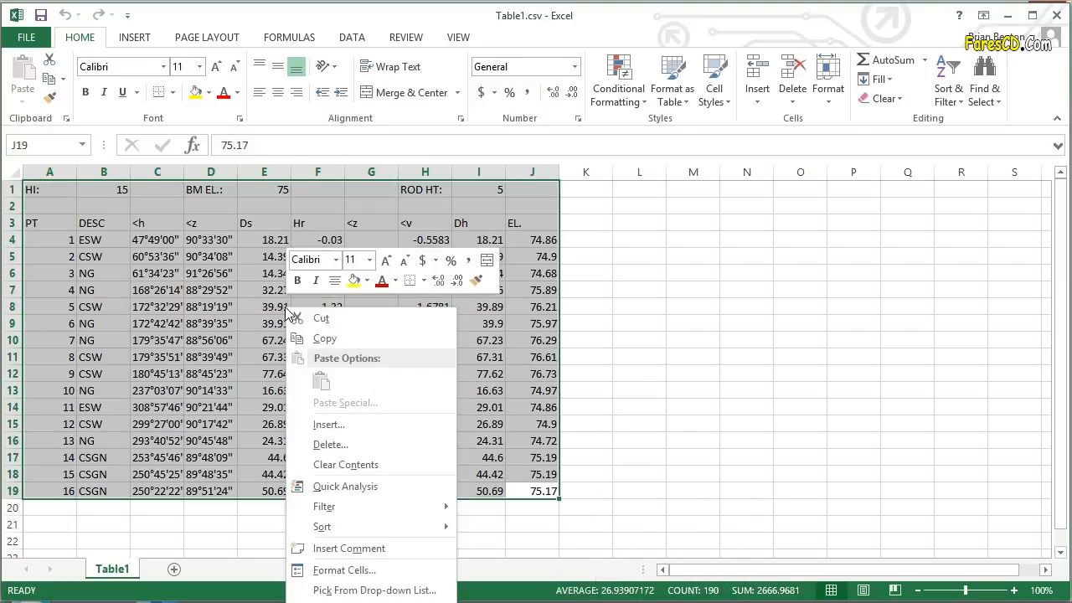
{"action": "left_click", "coordinate": [324, 338]}
Return to AutoCAD and use Paste Special to embed the copied range as a Microsoft Excel Binary Worksheet in the empty area below the green table.
{"action": "left_click", "coordinate": [1008, 15]}
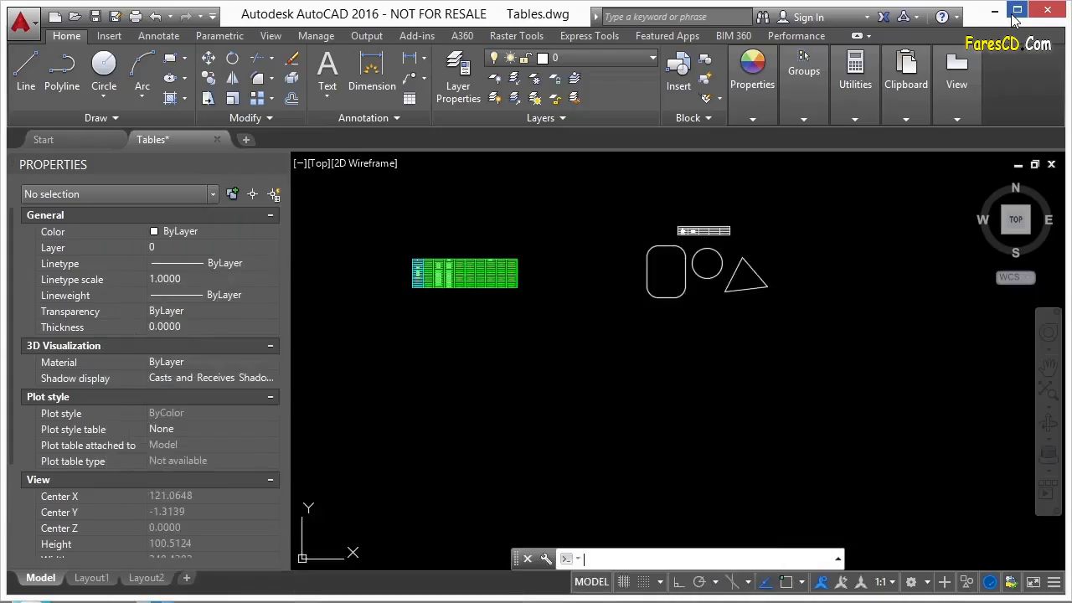
{"action": "left_click", "coordinate": [516, 354]}
{"action": "left_click", "coordinate": [480, 343]}
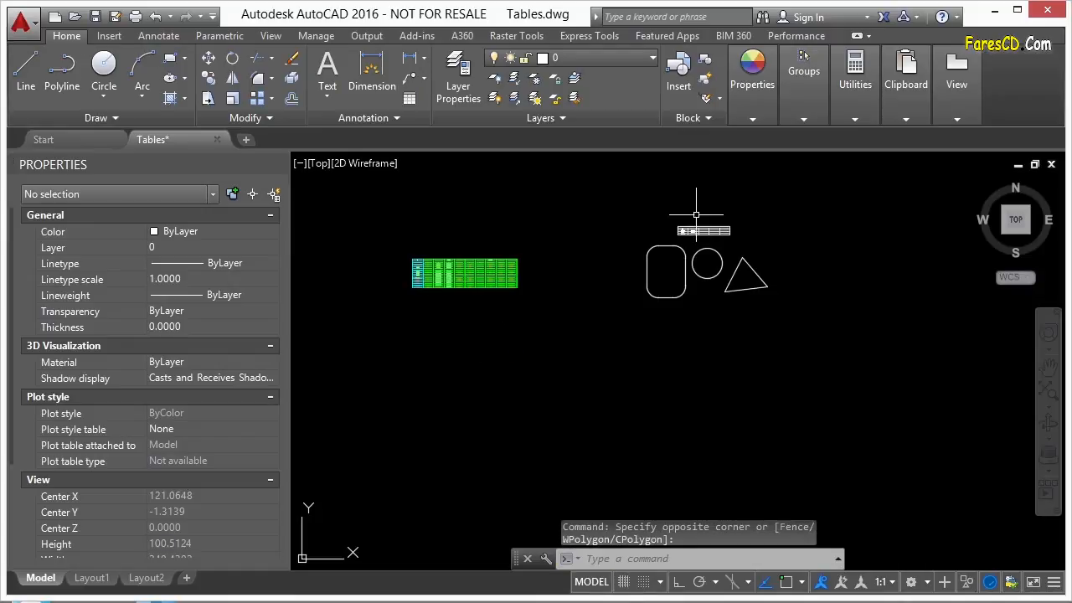
{"action": "left_click", "coordinate": [917, 122]}
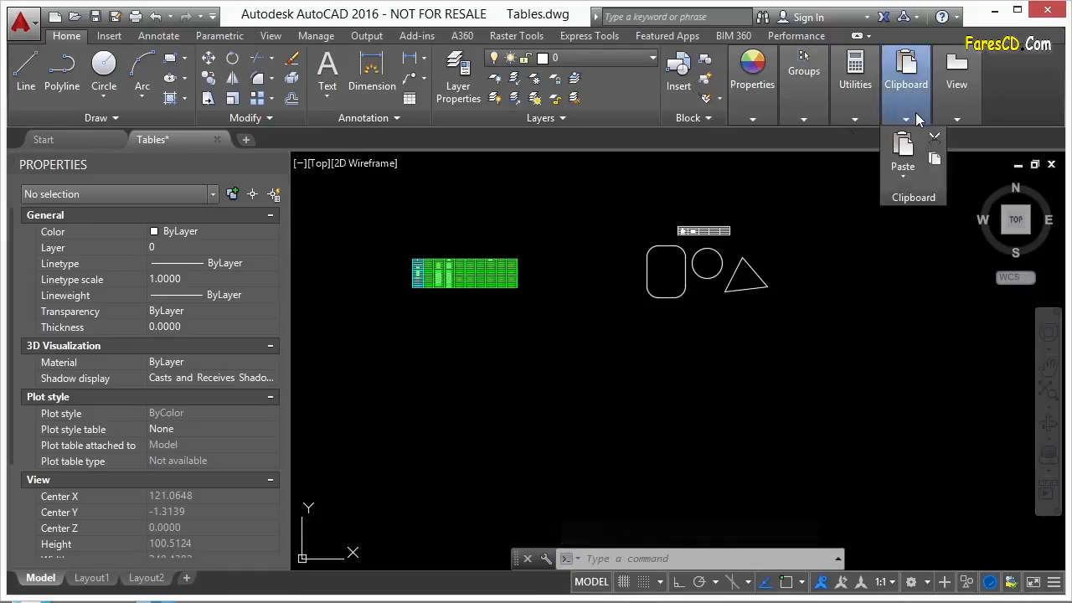
{"action": "left_click", "coordinate": [903, 171]}
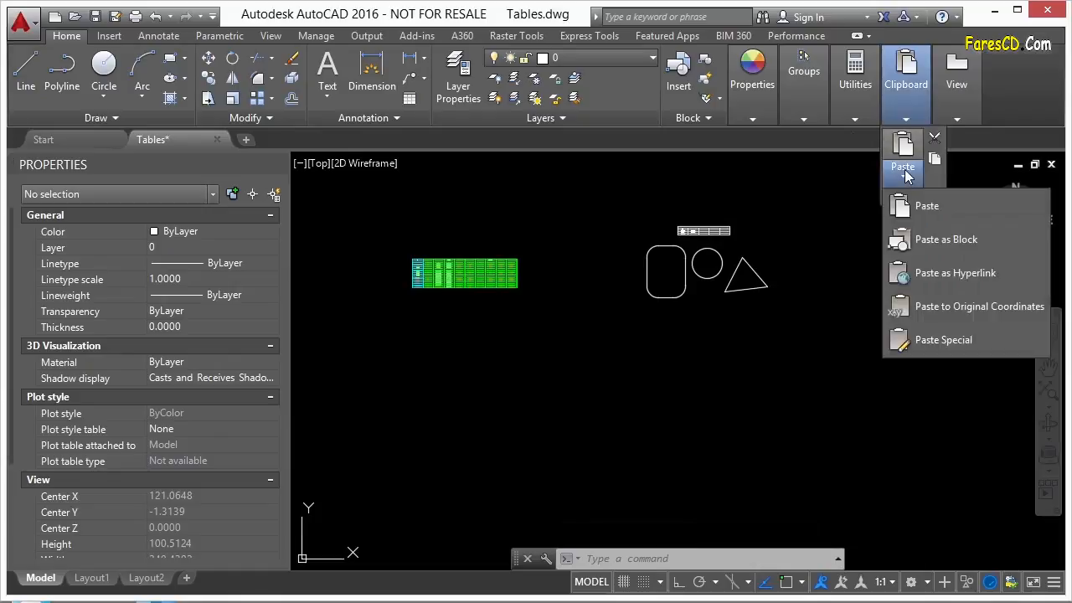
{"action": "left_click", "coordinate": [938, 337]}
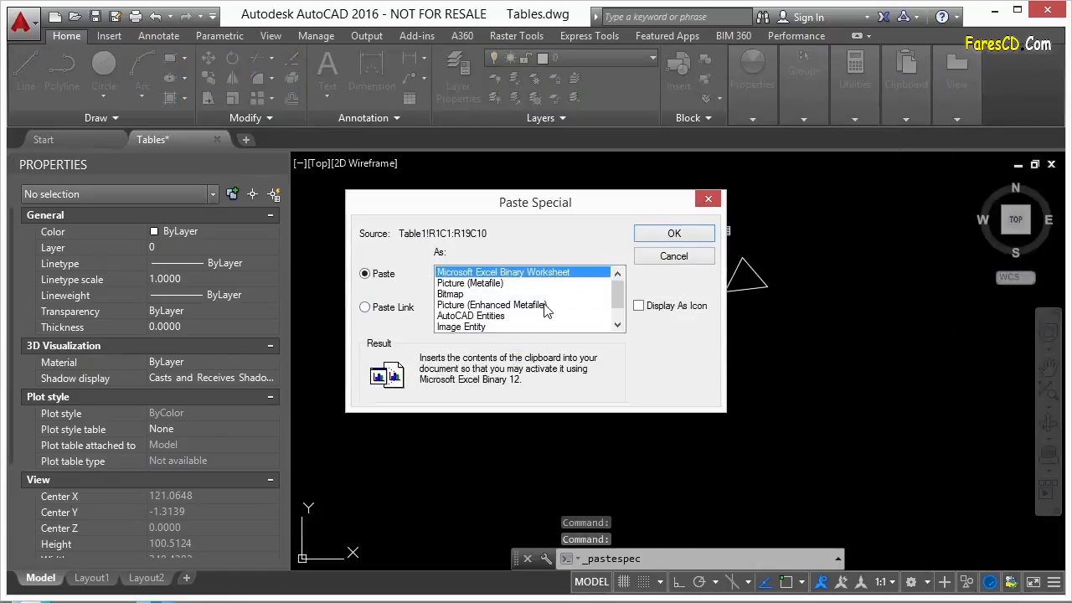
{"action": "left_click", "coordinate": [674, 235]}
{"action": "left_click", "coordinate": [561, 355]}
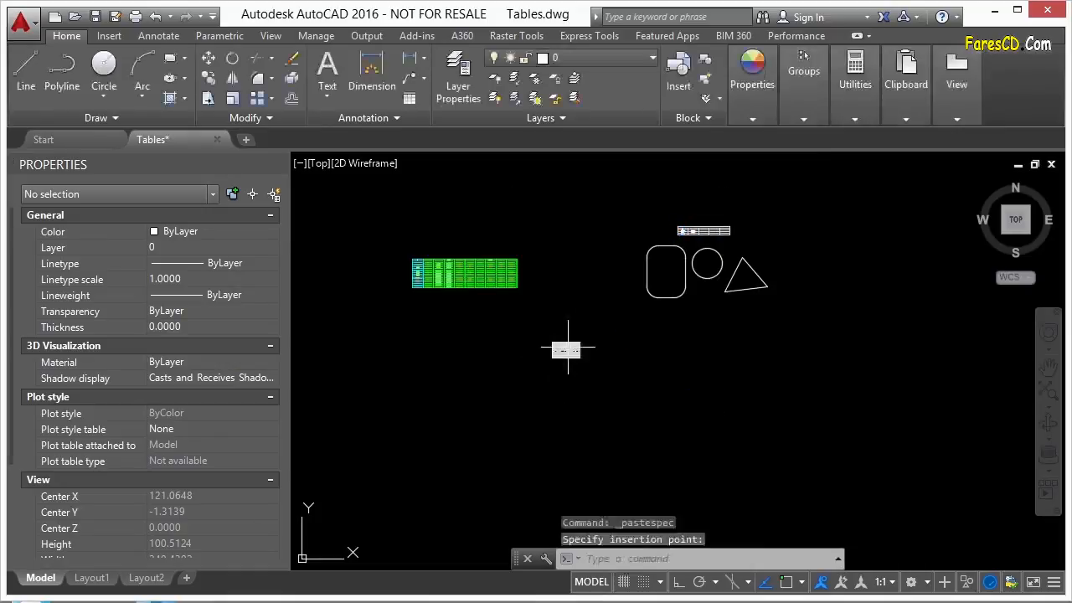
Select the pasted worksheet object and enlarge it from its upper-right corner to about 9.77 wide by 5.62 high.
{"action": "scroll", "coordinate": [561, 355], "scroll_direction": "up", "scroll_amount": 10}
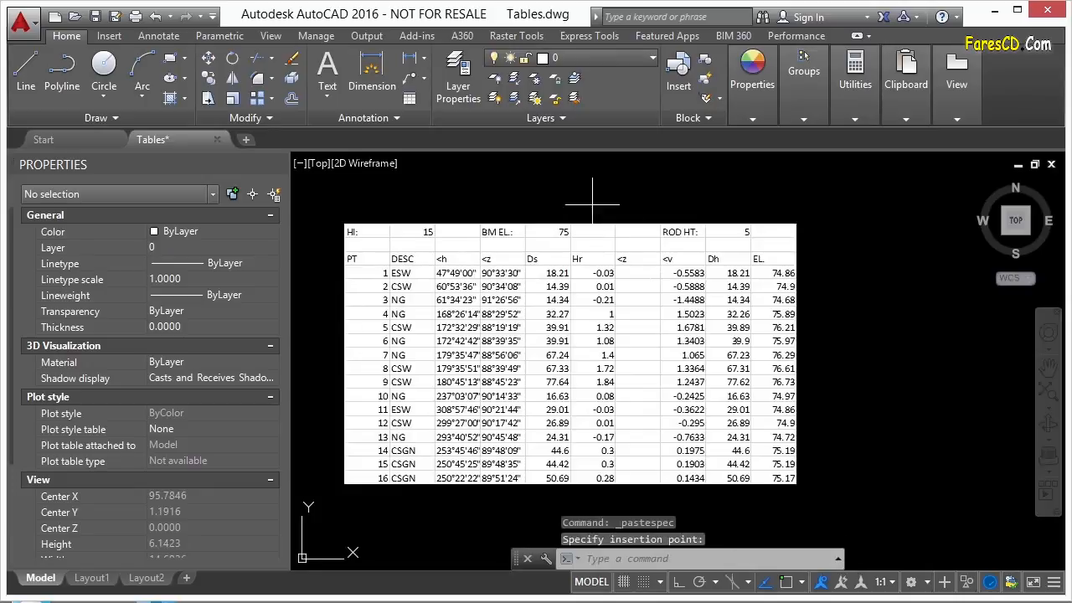
{"action": "left_click", "coordinate": [592, 205]}
{"action": "left_click", "coordinate": [541, 267]}
{"action": "scroll", "coordinate": [542, 264], "scroll_direction": "down", "scroll_amount": 2}
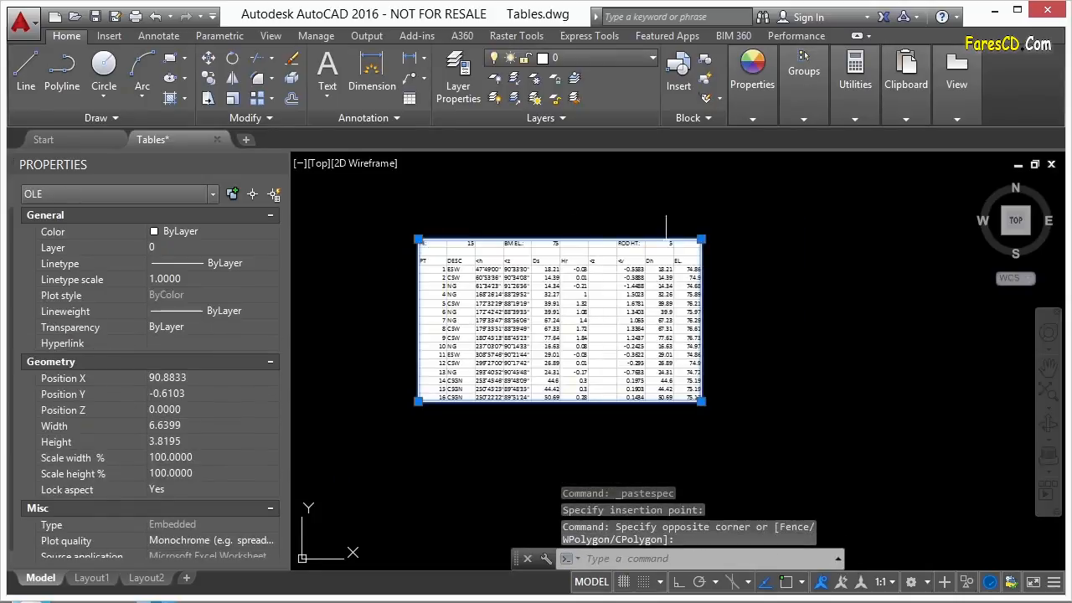
{"action": "left_click", "coordinate": [702, 239]}
{"action": "left_click", "coordinate": [832, 163]}
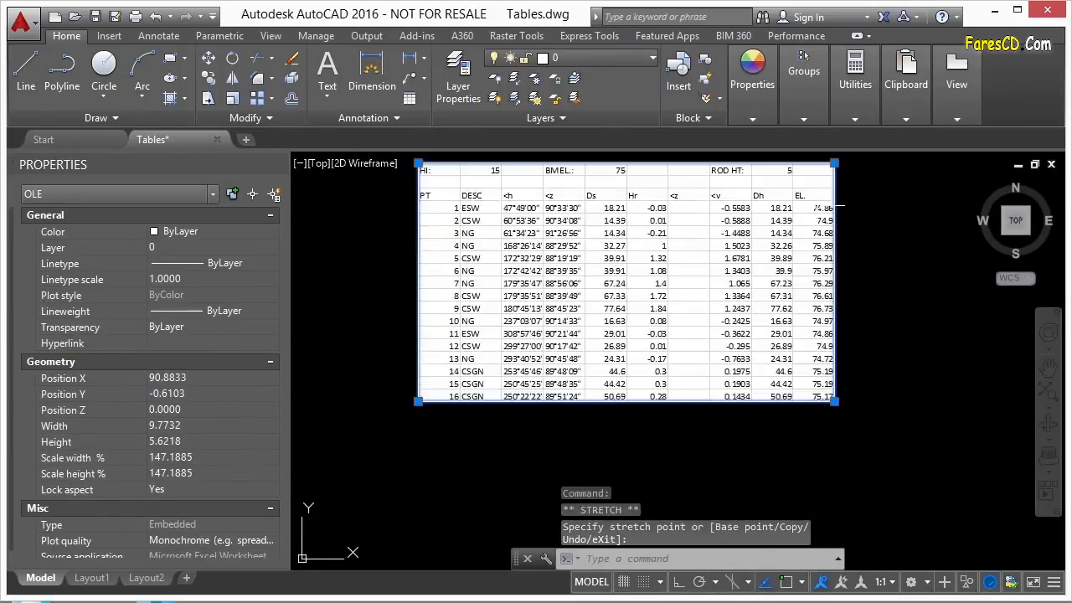
Shrink the worksheet object from its upper-right corner to about 6.18 wide by 3.56 high and deselect it.
{"action": "scroll", "coordinate": [712, 268], "scroll_direction": "down", "scroll_amount": 4}
{"action": "left_click", "coordinate": [750, 232]}
{"action": "left_click", "coordinate": [690, 267]}
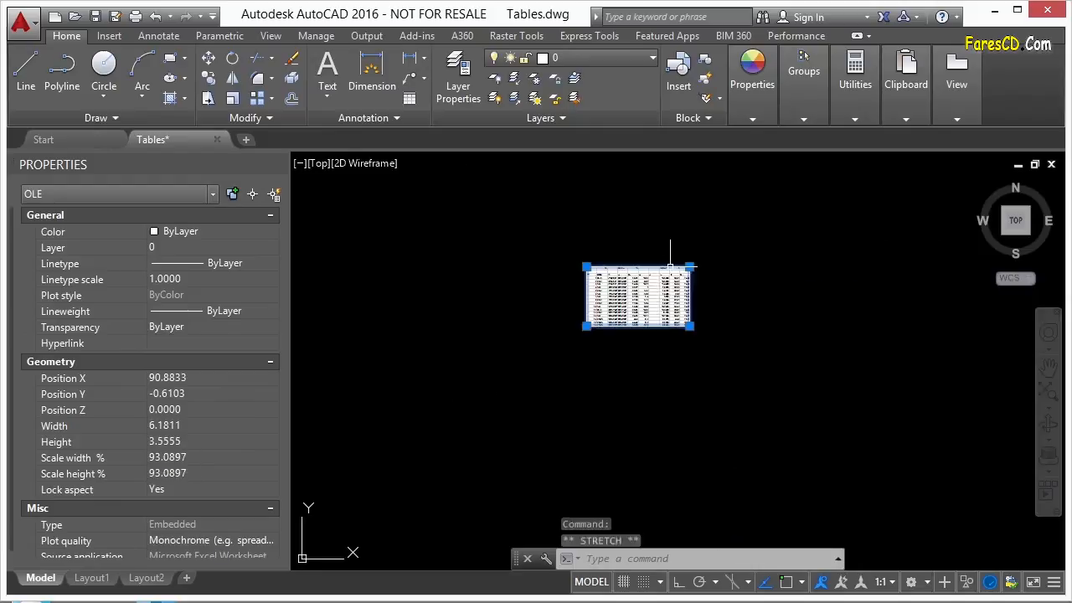
{"action": "key", "text": "Escape"}
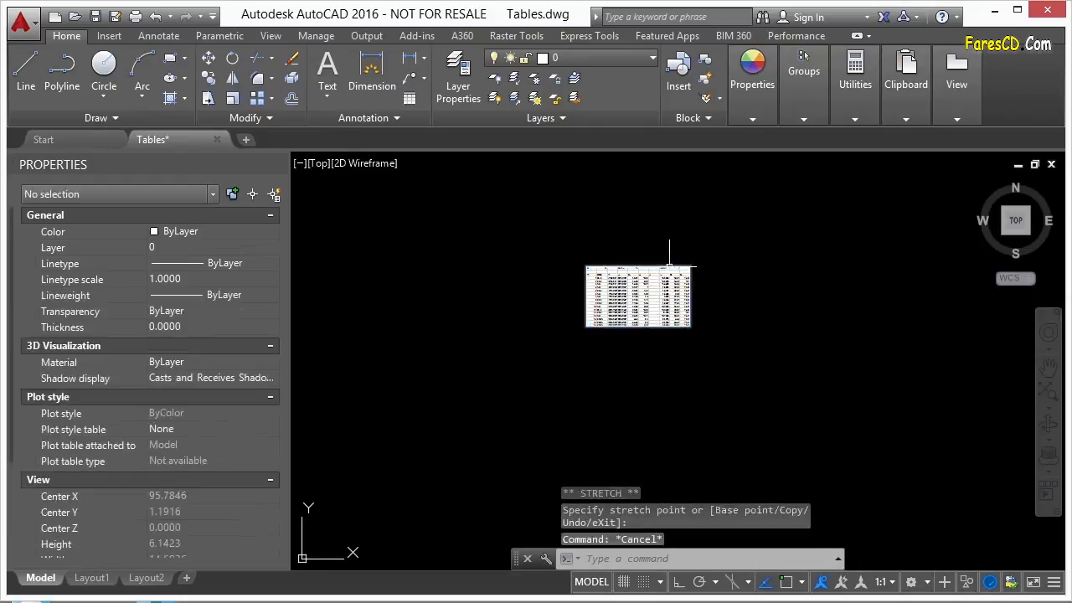
{"action": "scroll", "coordinate": [649, 299], "scroll_direction": "up", "scroll_amount": 6}
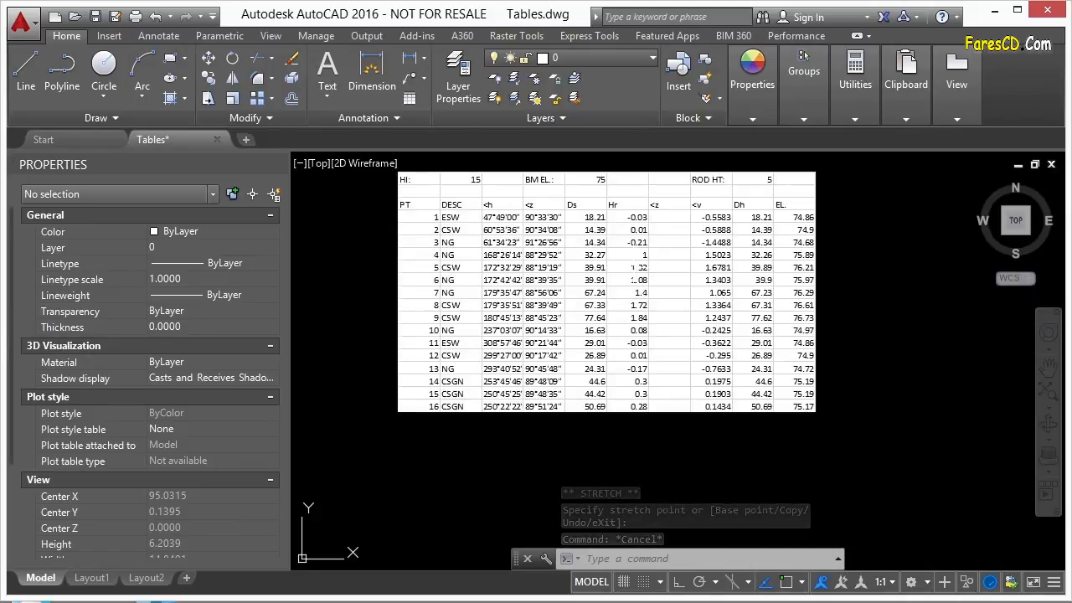
Use Paste Special to paste the copied Excel range as AutoCAD Entities to the right of the embedded worksheet.
{"action": "scroll", "coordinate": [553, 284], "scroll_direction": "down", "scroll_amount": 6}
{"action": "left_click", "coordinate": [898, 117]}
{"action": "left_click", "coordinate": [903, 176]}
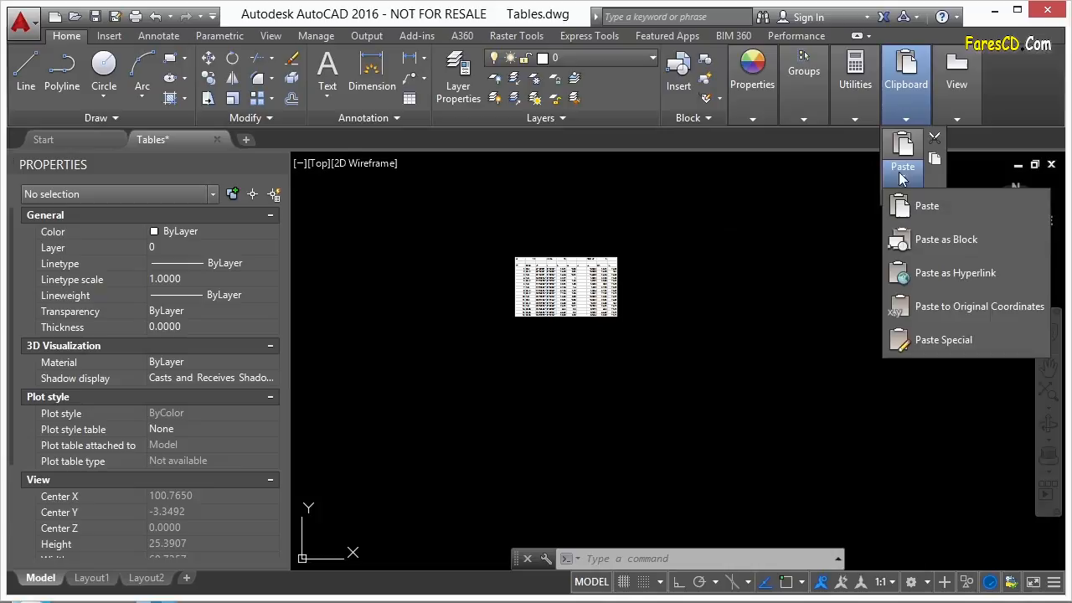
{"action": "left_click", "coordinate": [944, 340]}
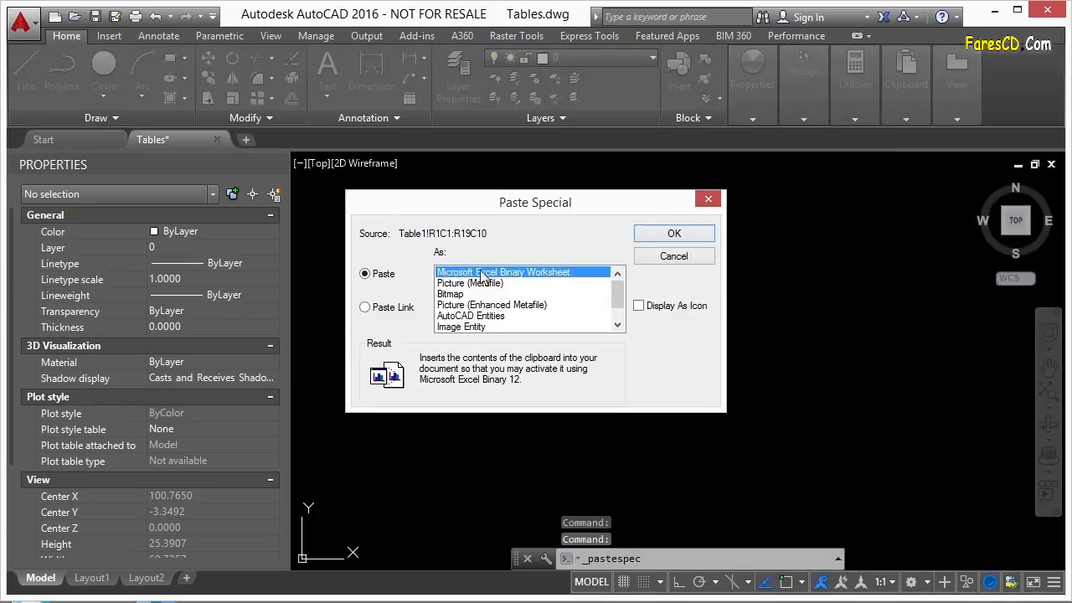
{"action": "left_click", "coordinate": [476, 316]}
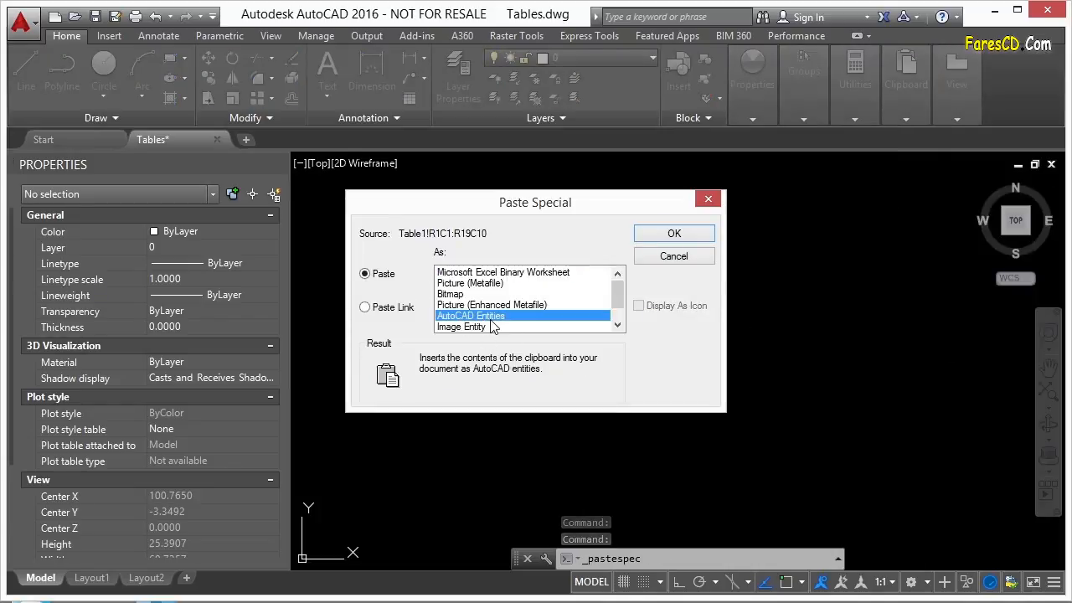
{"action": "left_click", "coordinate": [660, 233]}
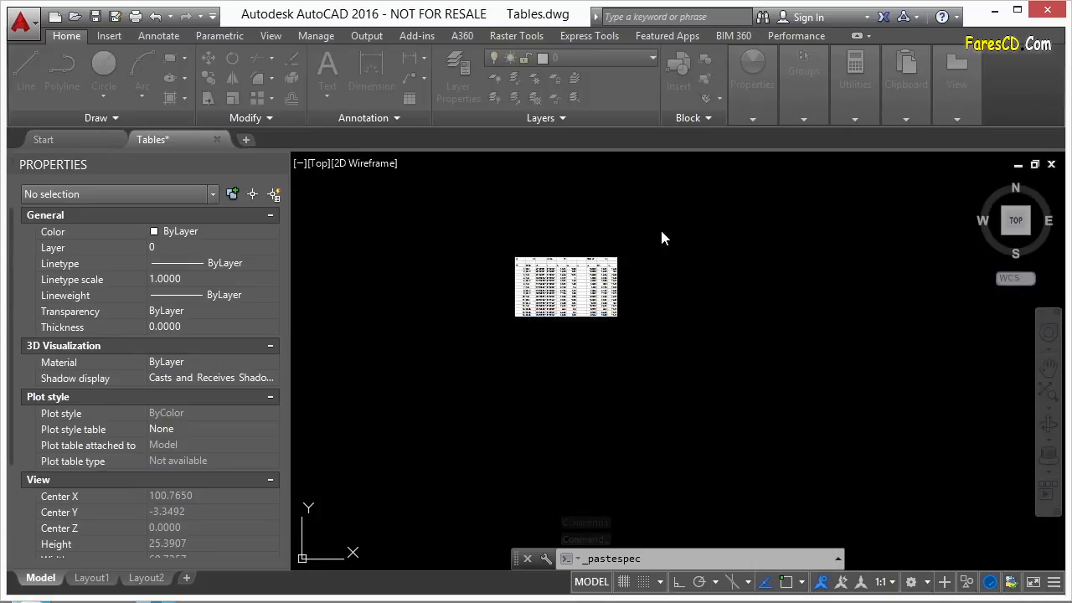
{"action": "left_click", "coordinate": [560, 256]}
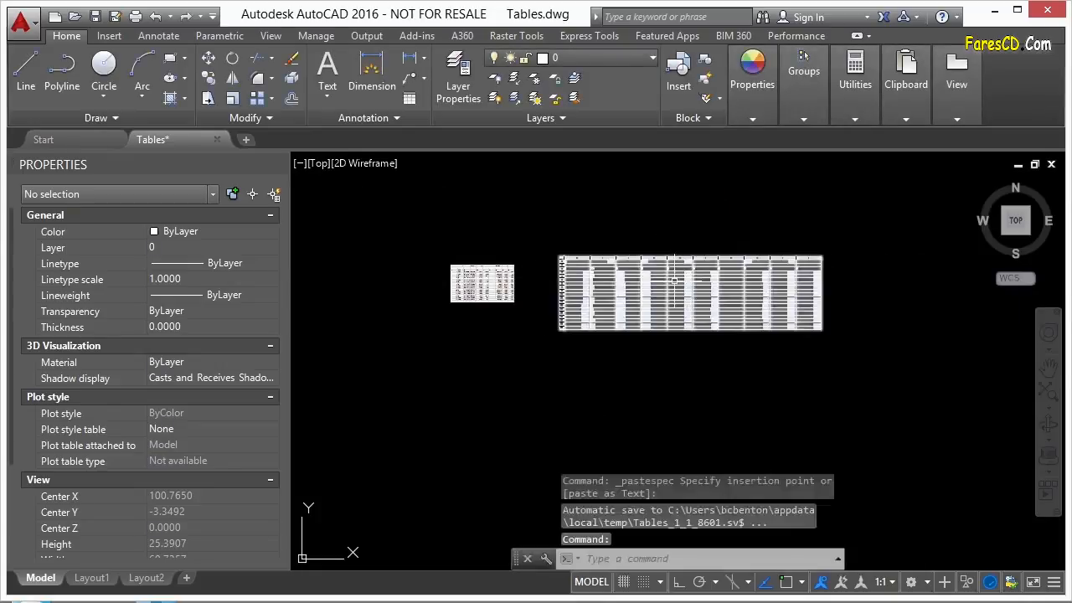
{"action": "scroll", "coordinate": [674, 280], "scroll_direction": "up", "scroll_amount": 5}
{"action": "left_click", "coordinate": [482, 294]}
{"action": "left_click", "coordinate": [495, 338]}
{"action": "left_click", "coordinate": [498, 394]}
{"action": "key", "text": "Escape"}
{"action": "key", "text": "Escape"}
{"action": "scroll", "coordinate": [499, 323], "scroll_direction": "down", "scroll_amount": 2}
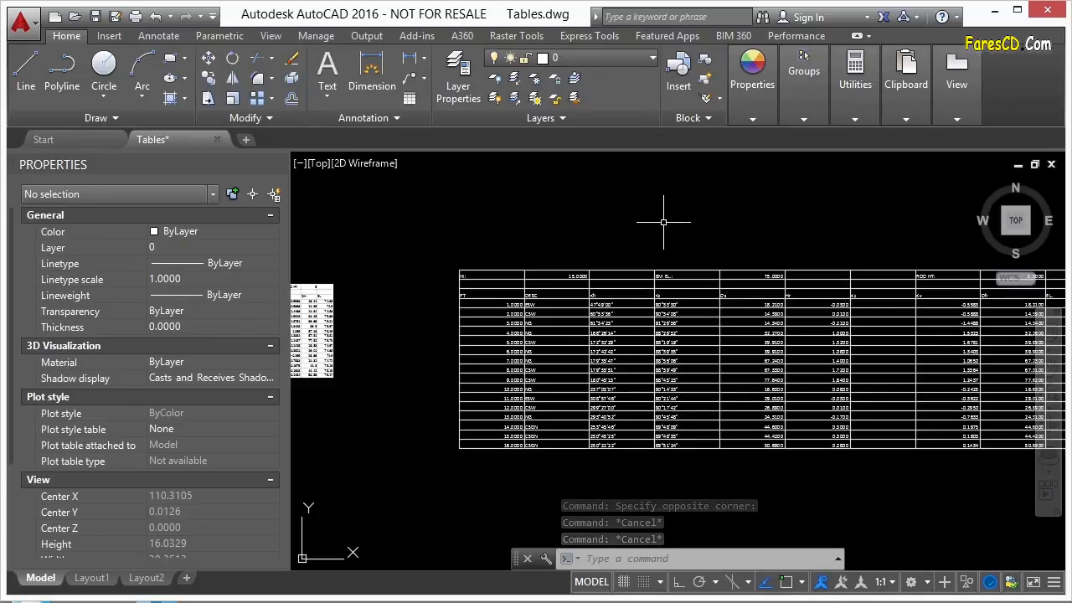
Delete the DESC column B from the native table pasted beside the embedded worksheet.
{"action": "left_click", "coordinate": [554, 298]}
{"action": "scroll", "coordinate": [565, 279], "scroll_direction": "up", "scroll_amount": 2}
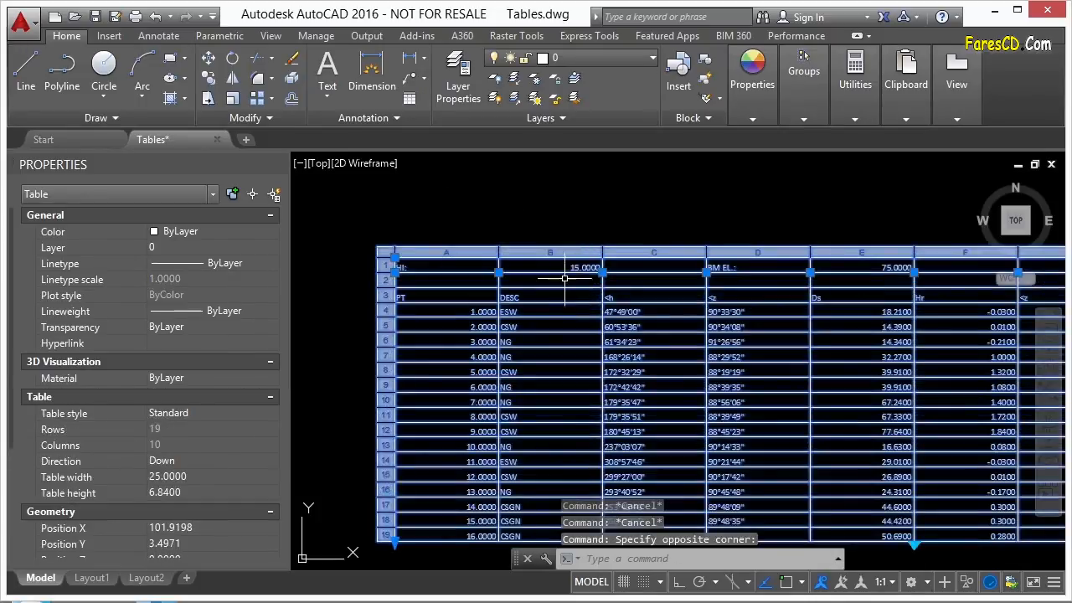
{"action": "left_click", "coordinate": [563, 254]}
{"action": "right_click", "coordinate": [565, 260]}
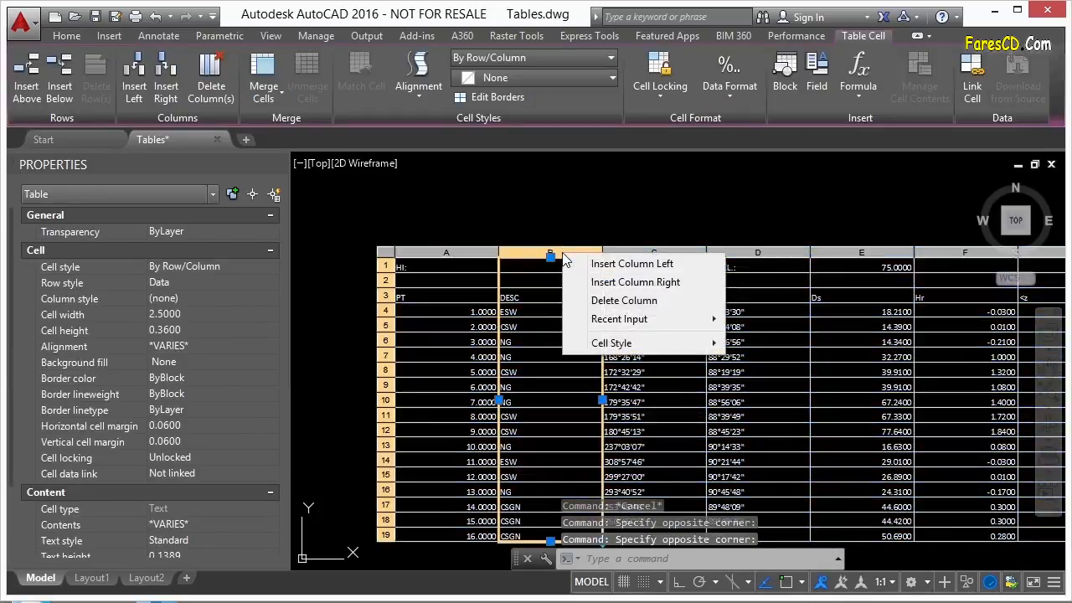
{"action": "left_click", "coordinate": [597, 310]}
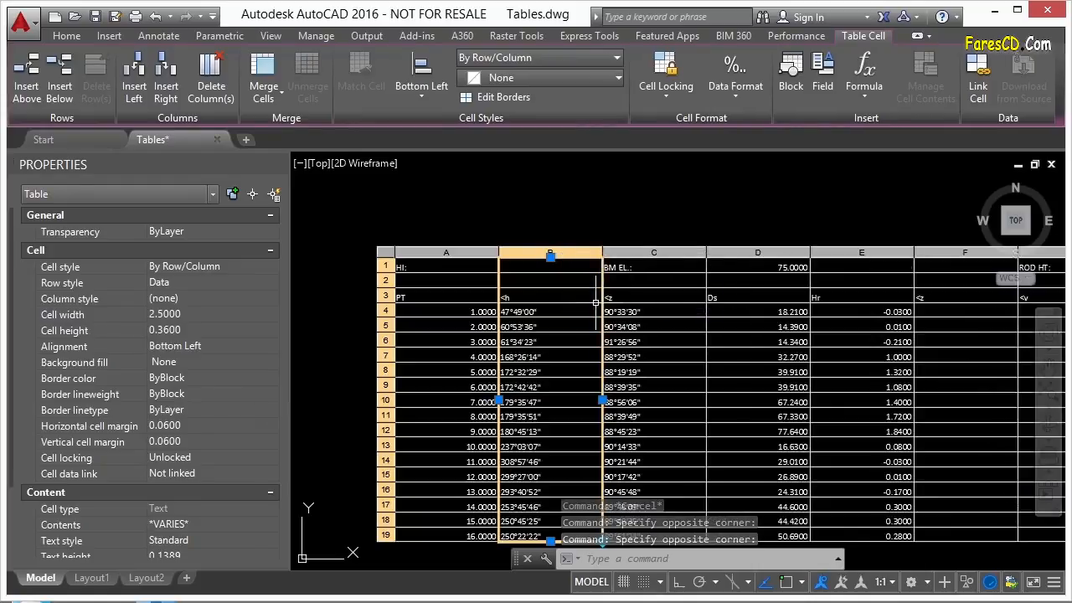
Delete the empty row 2 from the same table and deselect the table.
{"action": "left_click", "coordinate": [386, 281]}
{"action": "right_click", "coordinate": [386, 281]}
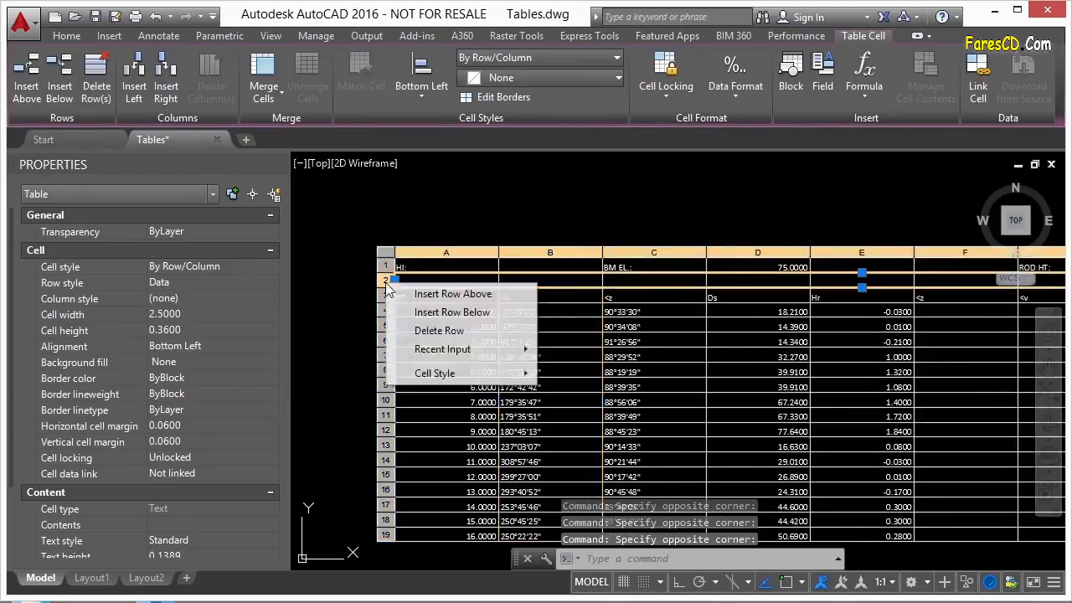
{"action": "left_click", "coordinate": [419, 333]}
{"action": "key", "text": "Escape"}
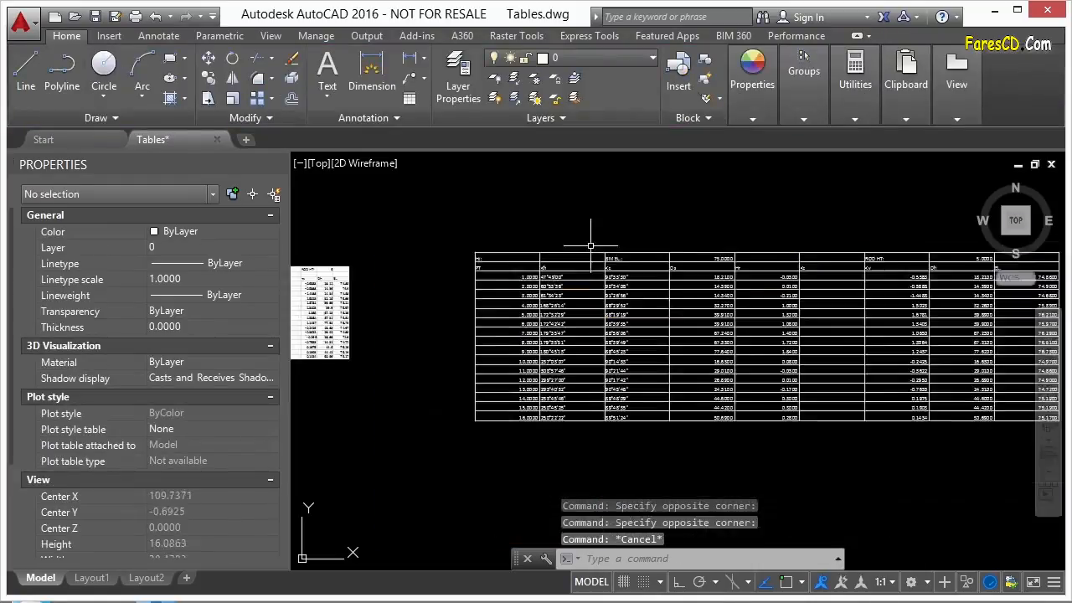
Use Paste Special with Paste Link to insert the copied Excel range as AutoCAD Entities below the two existing pasted tables.
{"action": "scroll", "coordinate": [691, 232], "scroll_direction": "down", "scroll_amount": 2}
{"action": "scroll", "coordinate": [703, 215], "scroll_direction": "down", "scroll_amount": 2}
{"action": "left_click", "coordinate": [909, 113]}
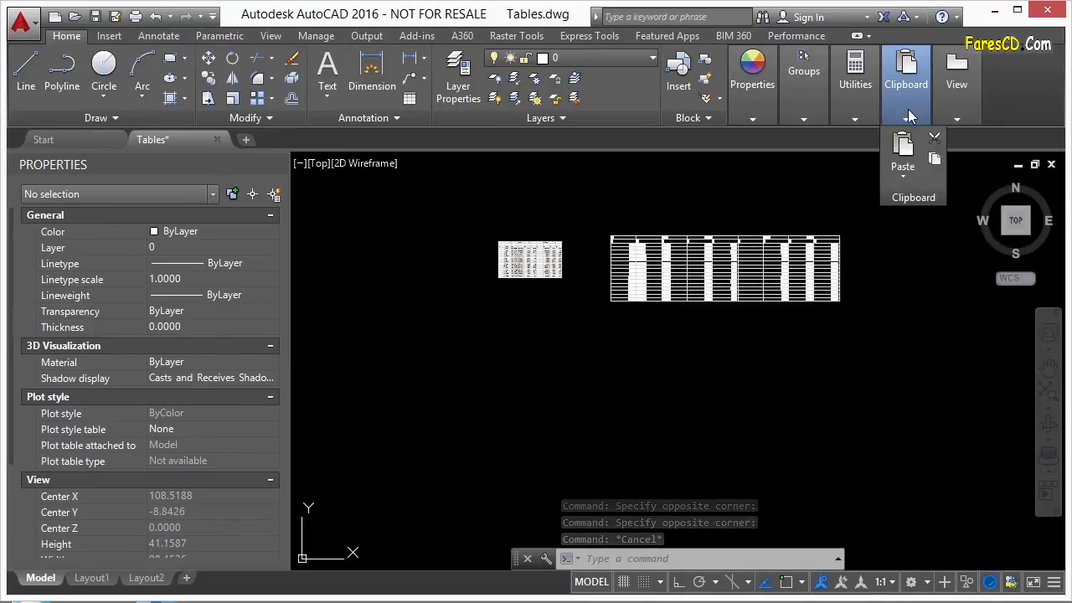
{"action": "left_click", "coordinate": [903, 171]}
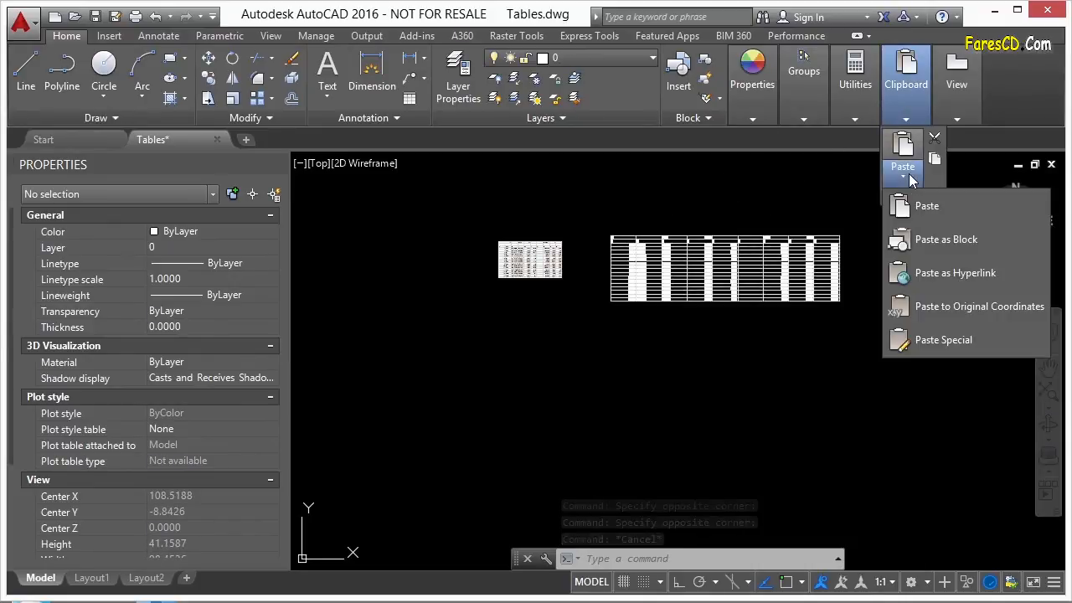
{"action": "left_click", "coordinate": [942, 340]}
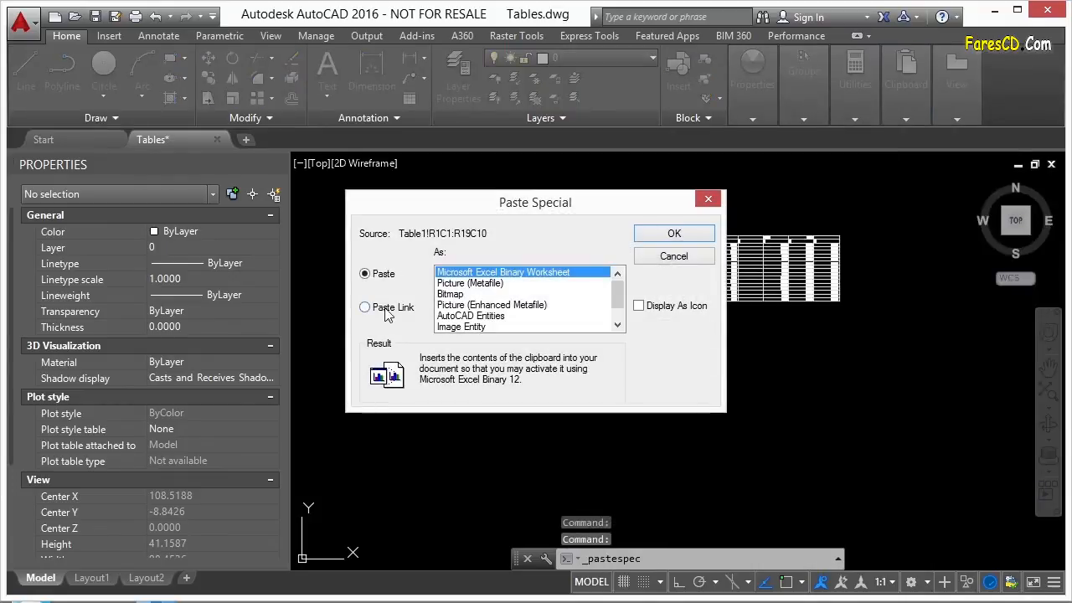
{"action": "left_click", "coordinate": [387, 315]}
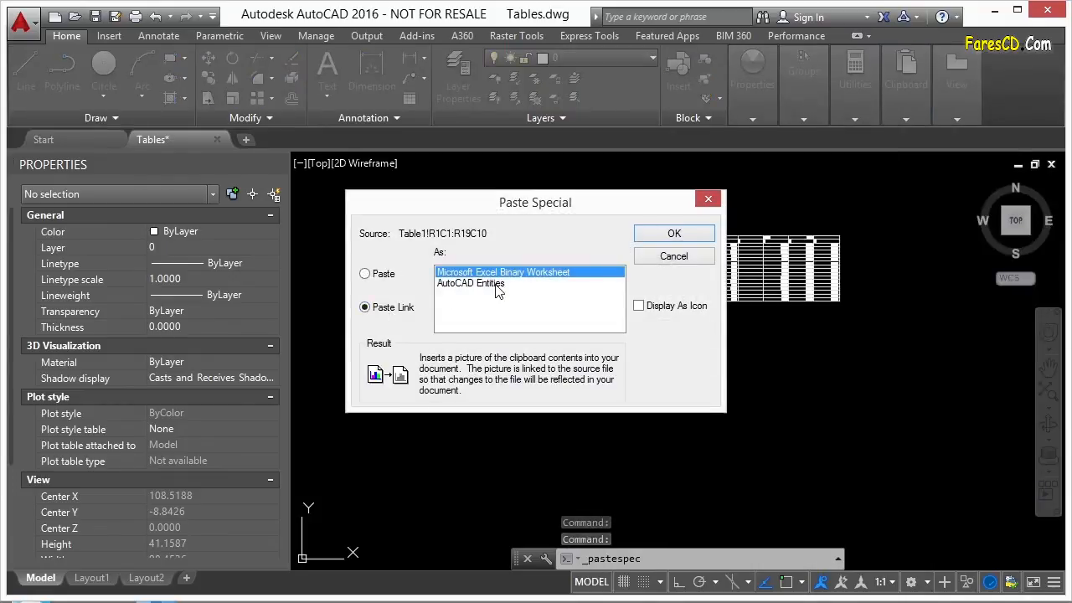
{"action": "left_click_drag", "start_coordinate": [532, 211], "coordinate": [698, 345]}
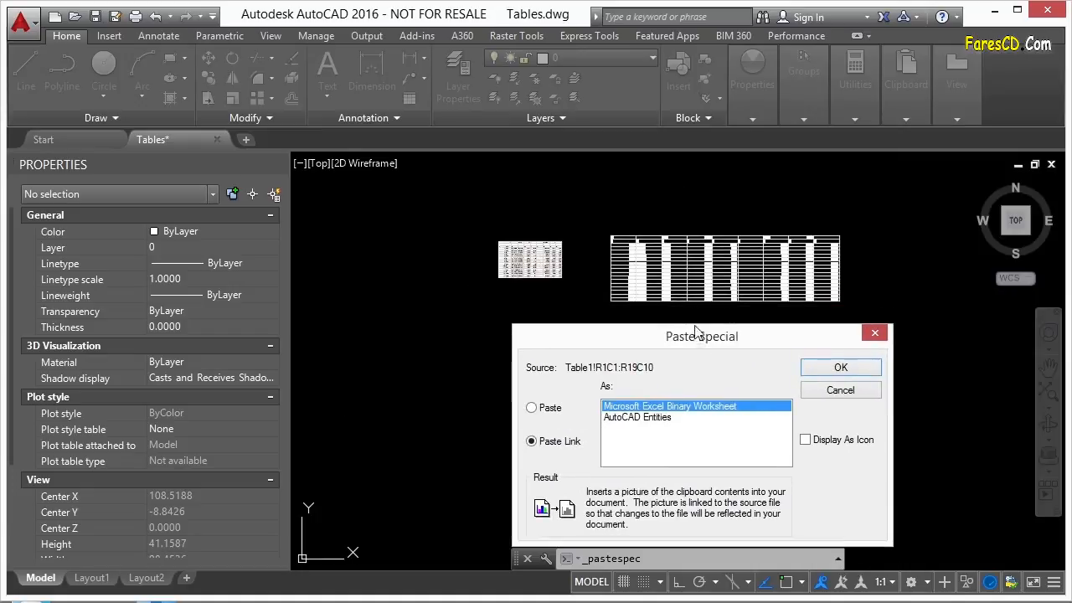
{"action": "left_click_drag", "start_coordinate": [700, 339], "coordinate": [639, 216]}
{"action": "left_click", "coordinate": [582, 297]}
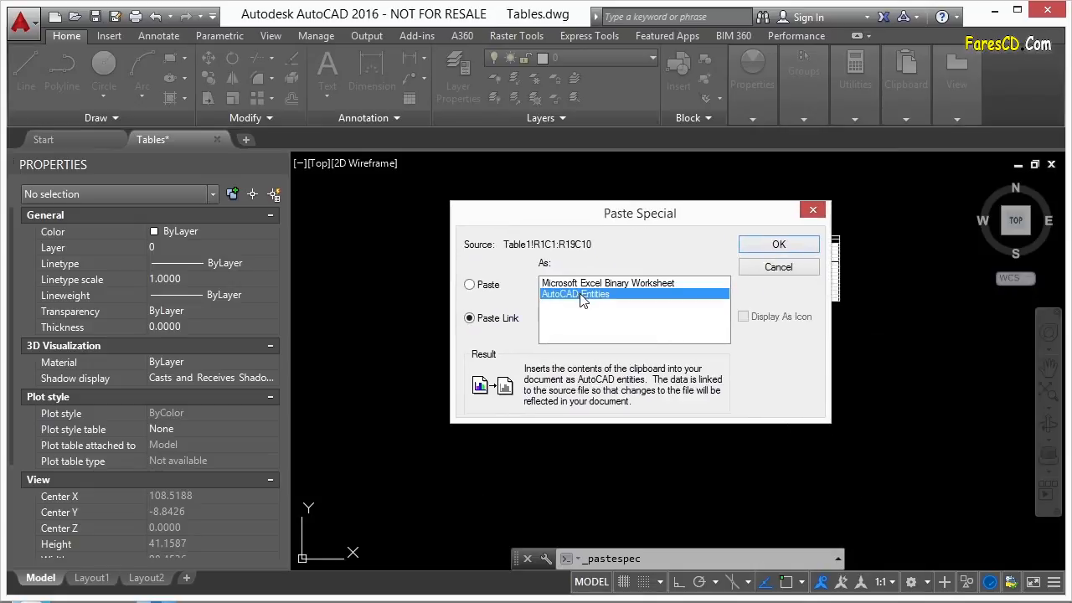
{"action": "left_click", "coordinate": [779, 244]}
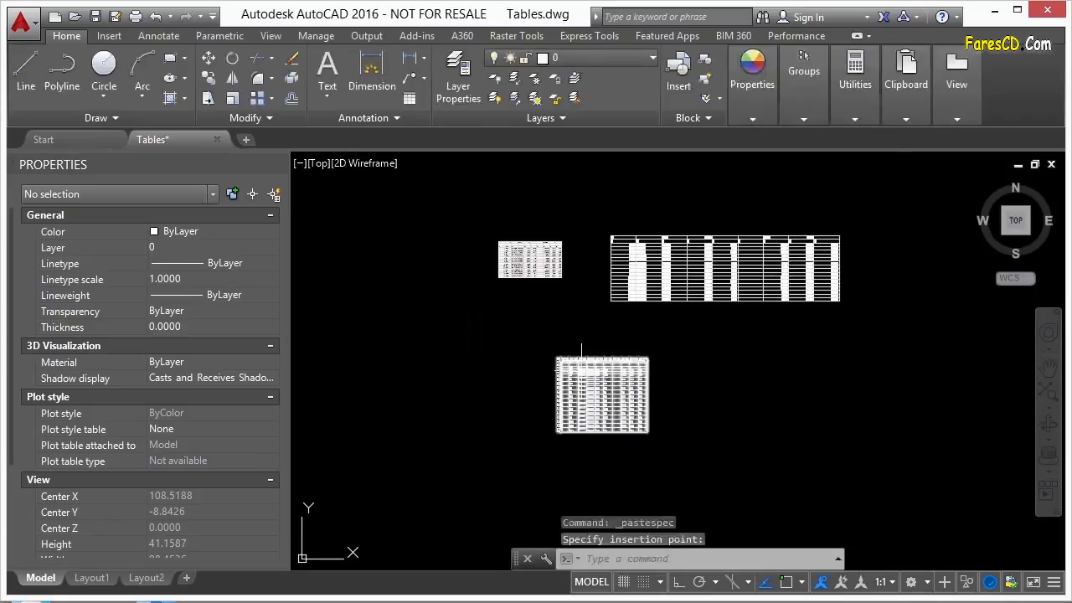
Select the newly linked table to check its link and lock indication, examine its cell contents up close, and deselect it.
{"action": "scroll", "coordinate": [565, 335], "scroll_direction": "up", "scroll_amount": 5}
{"action": "scroll", "coordinate": [548, 361], "scroll_direction": "up", "scroll_amount": 1}
{"action": "left_click", "coordinate": [548, 361]}
{"action": "left_click", "coordinate": [503, 323]}
{"action": "scroll", "coordinate": [477, 227], "scroll_direction": "down", "scroll_amount": 3}
{"action": "scroll", "coordinate": [478, 226], "scroll_direction": "up", "scroll_amount": 1}
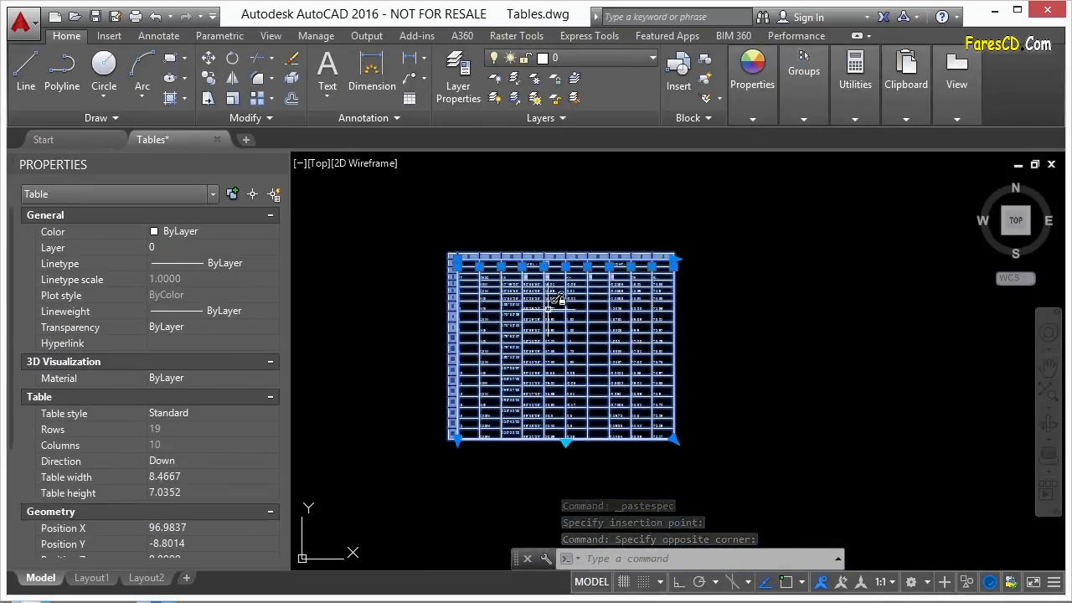
{"action": "key", "text": "Escape"}
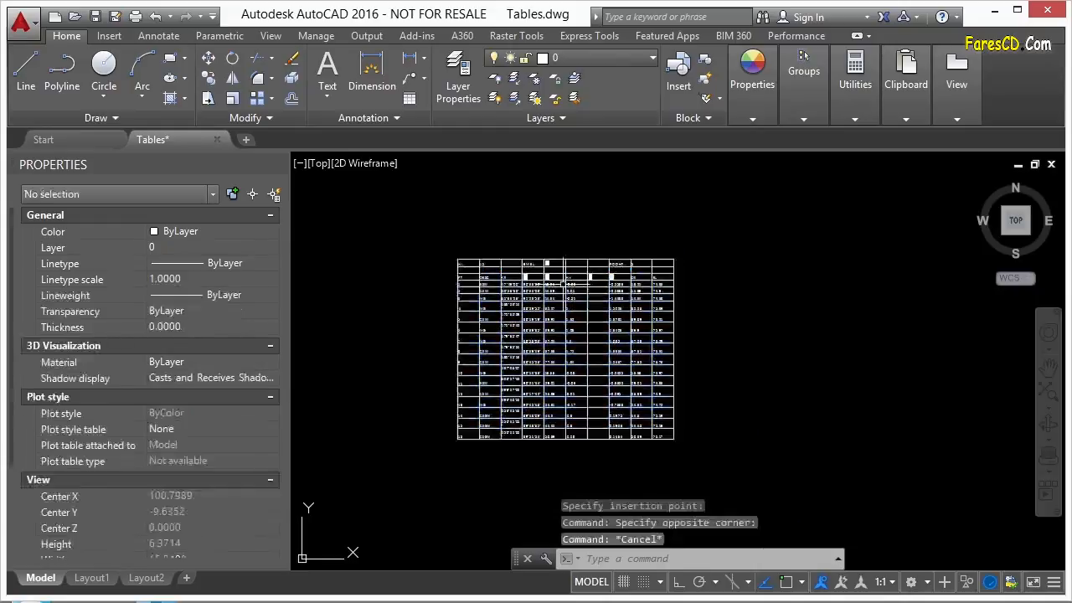
{"action": "scroll", "coordinate": [507, 274], "scroll_direction": "up", "scroll_amount": 6}
{"action": "left_click", "coordinate": [531, 267]}
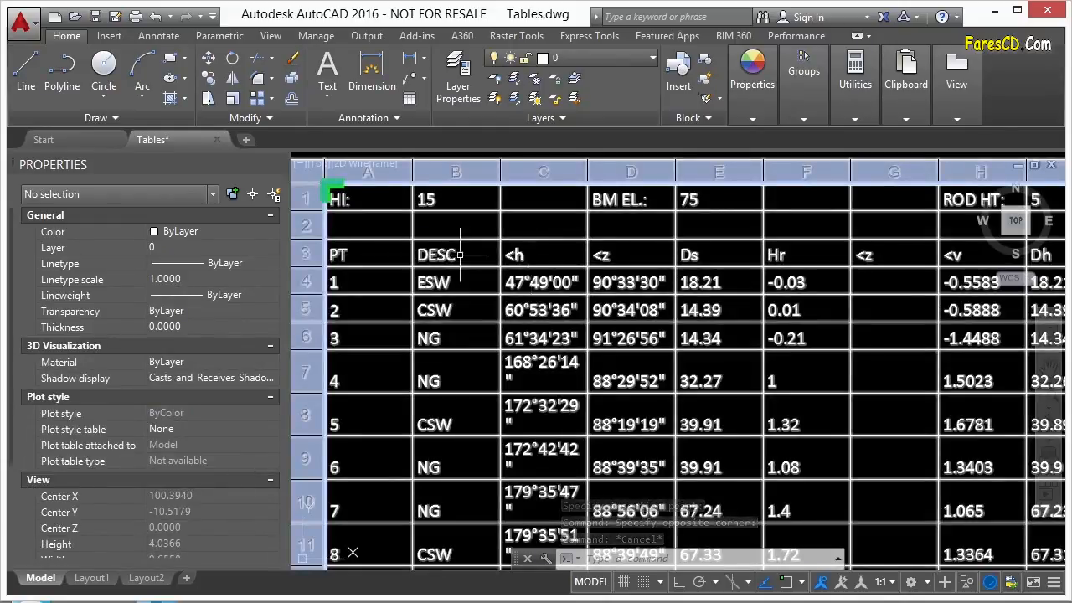
{"action": "key", "text": "Escape"}
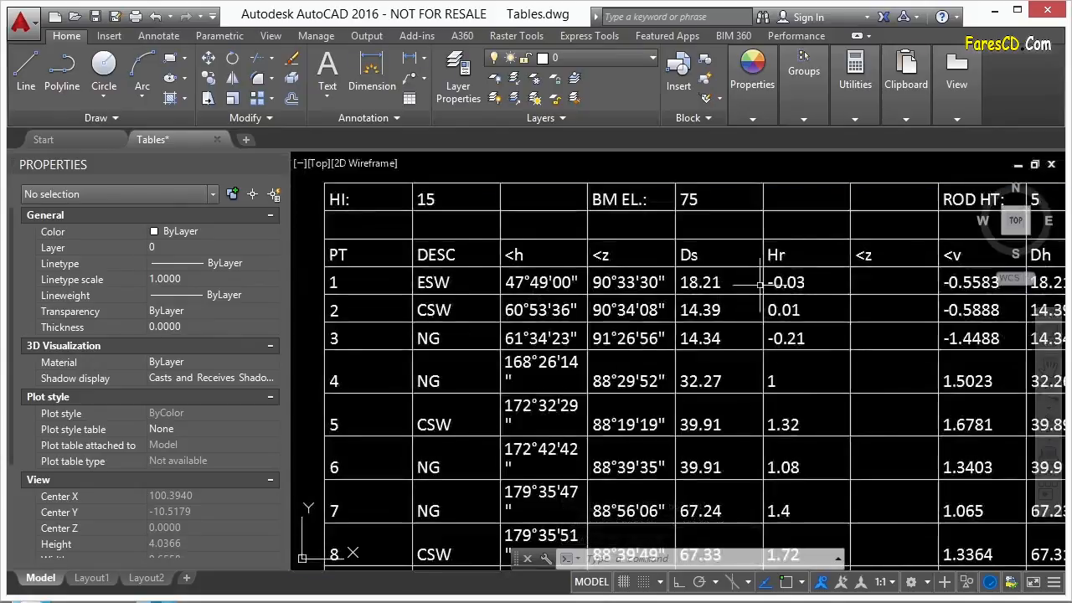
{"action": "scroll", "coordinate": [594, 285], "scroll_direction": "down", "scroll_amount": 5}
{"action": "scroll", "coordinate": [821, 303], "scroll_direction": "down", "scroll_amount": 3}
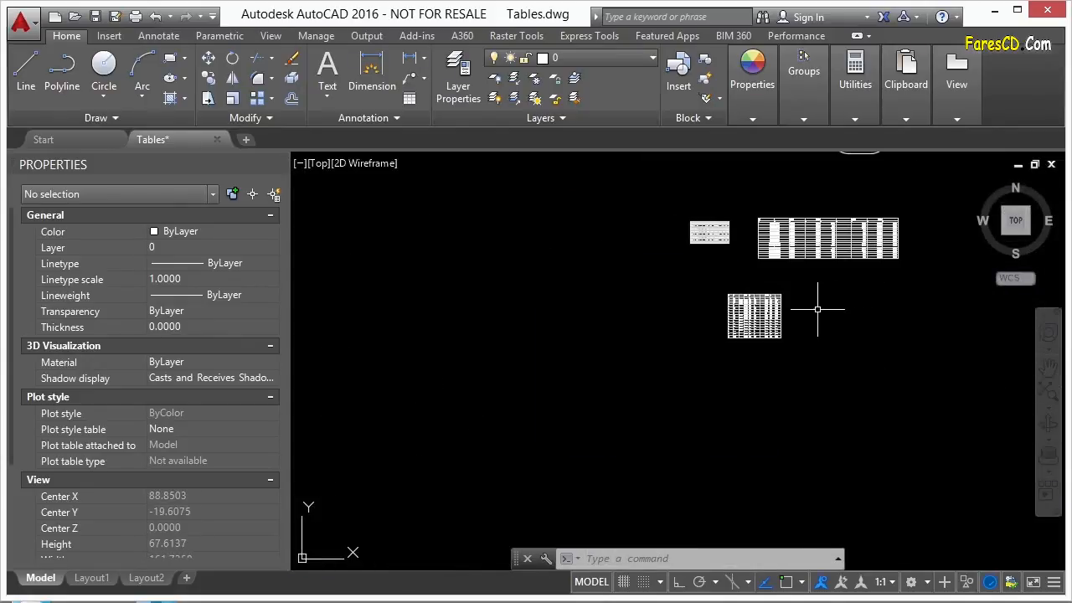